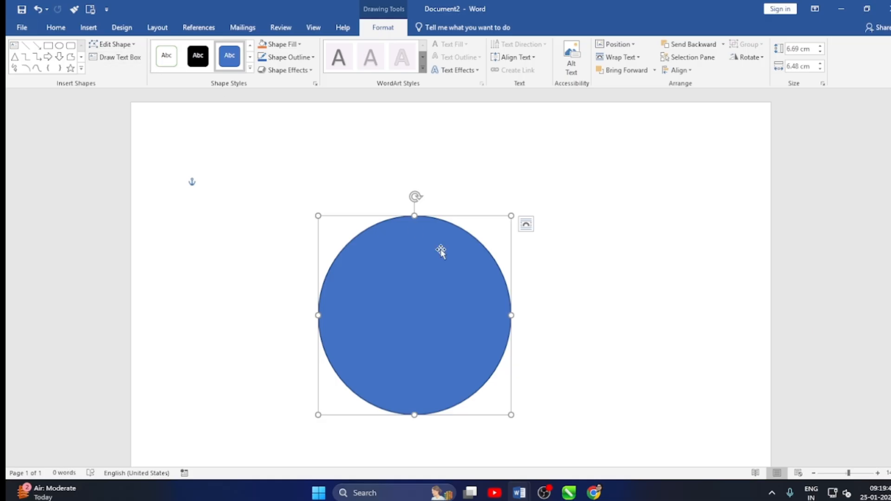
Change the selected blue circle into the Cloud basic shape.
click(134, 45)
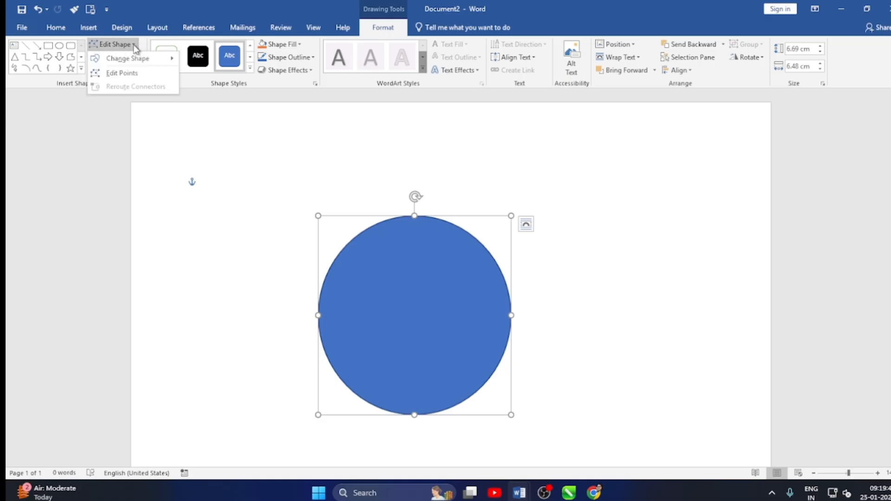
mouse_move(143, 58)
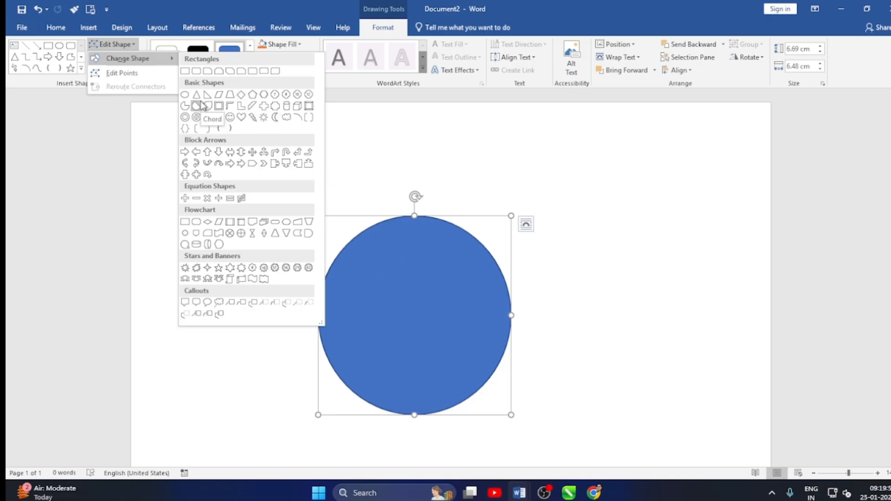
click(285, 117)
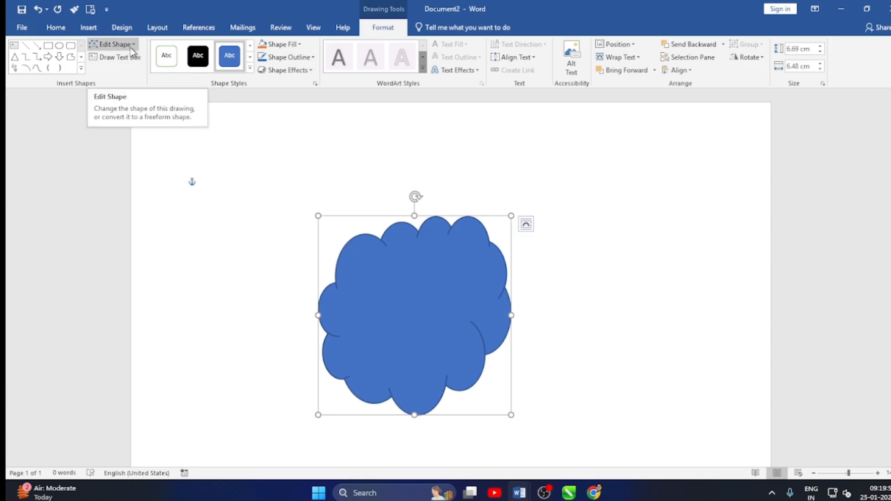
Fill the cloud with a custom bright green, RGB 85, 214, 50.
click(300, 44)
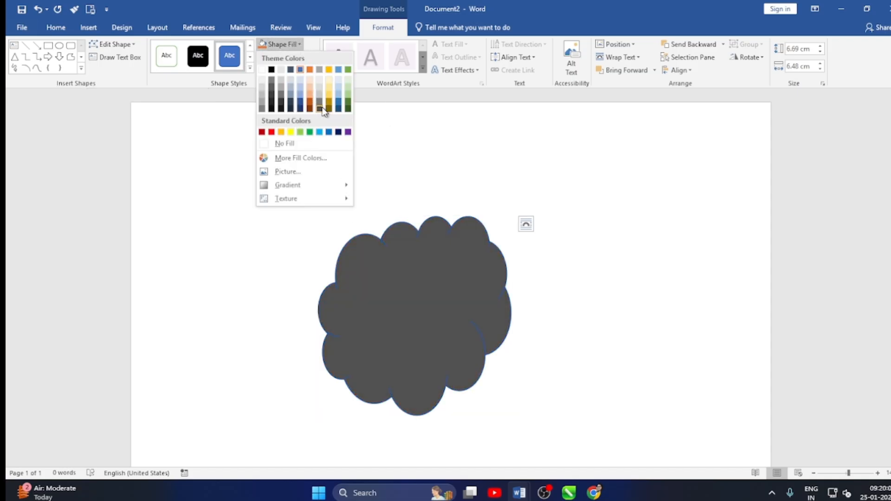
click(306, 158)
click(358, 192)
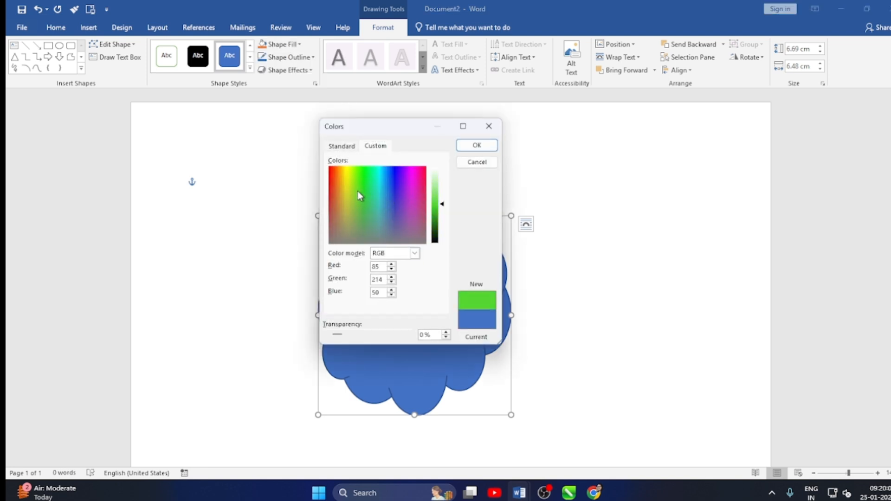
click(476, 146)
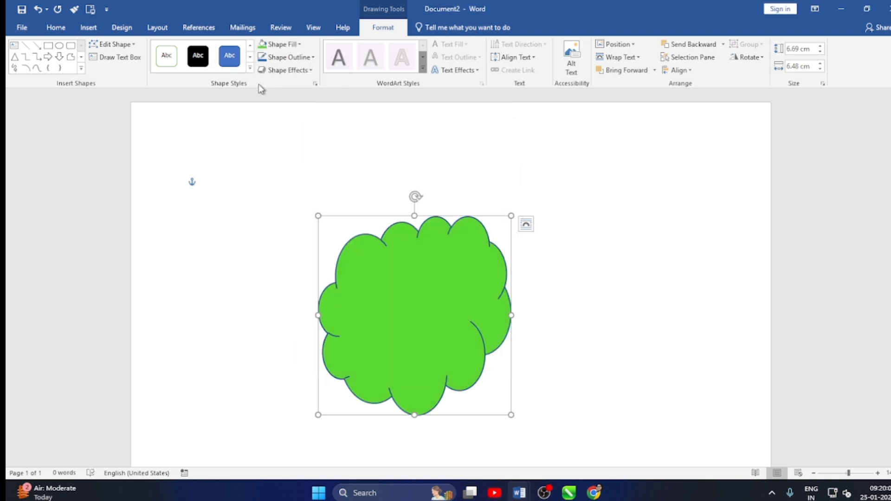
Fill the cloud with the picture file "logo (1)" from the Downloads folder.
click(312, 58)
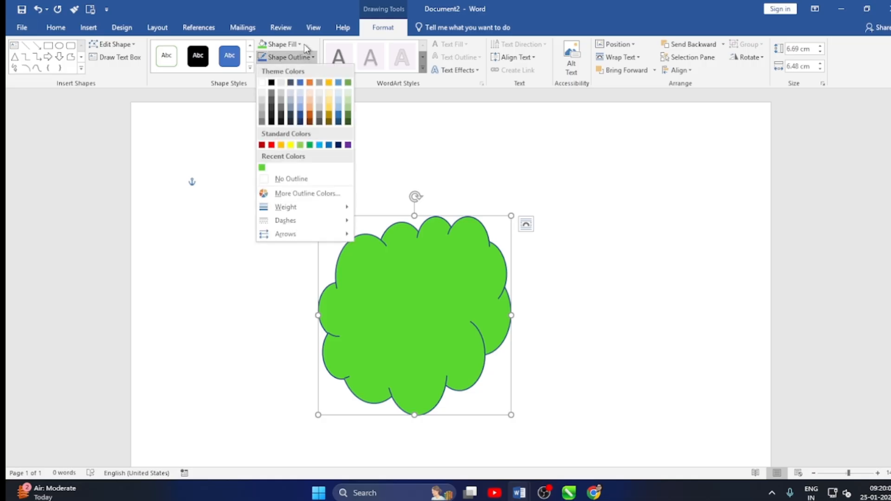
click(299, 45)
mouse_move(296, 208)
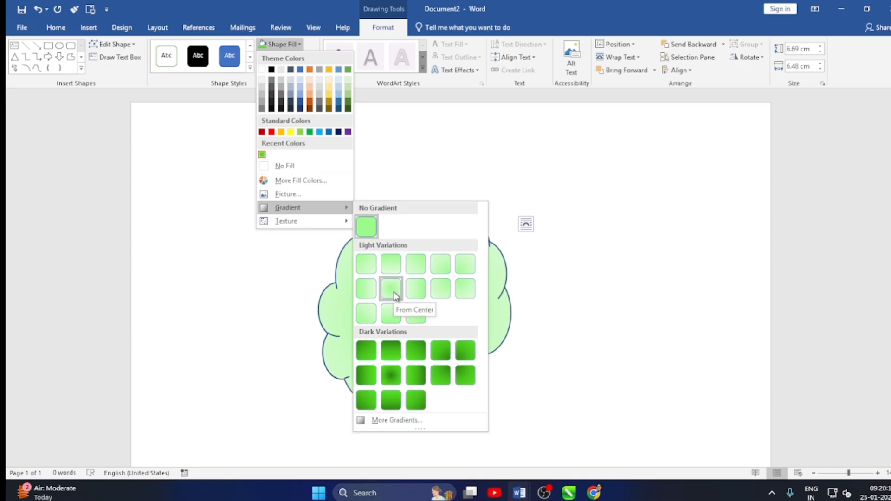
mouse_move(301, 226)
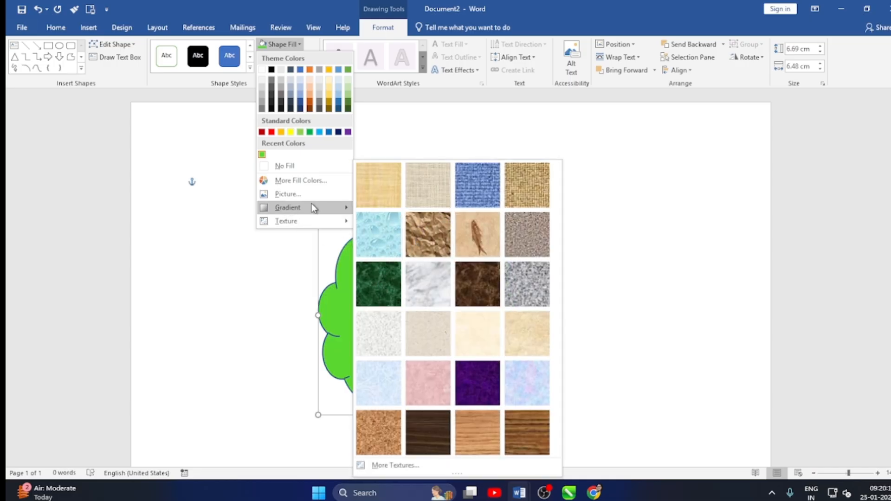
click(286, 194)
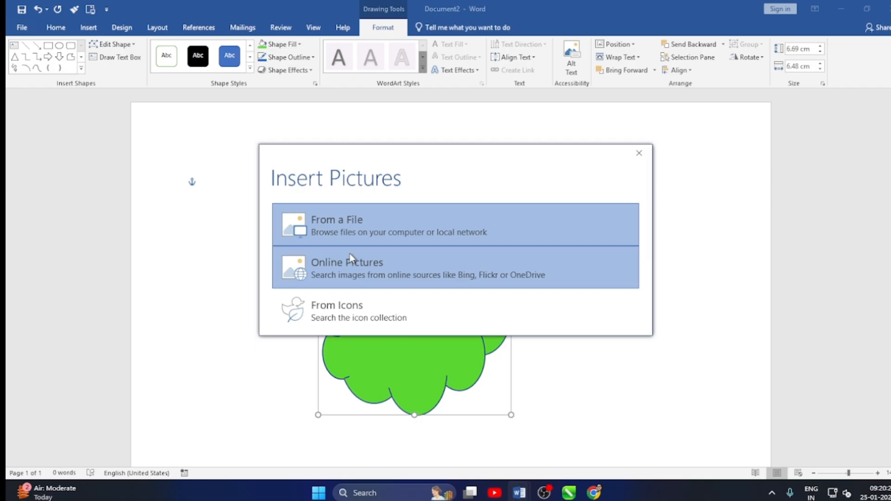
click(344, 225)
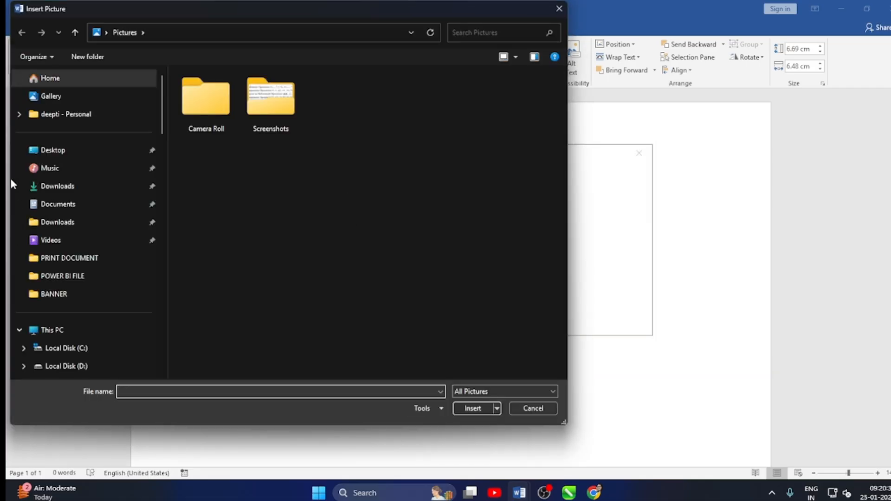
click(65, 190)
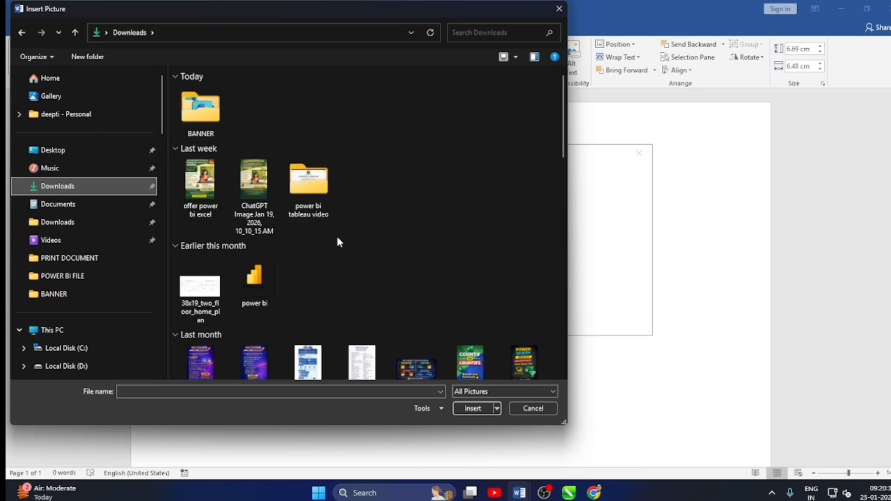
scroll(421, 254, down, 5)
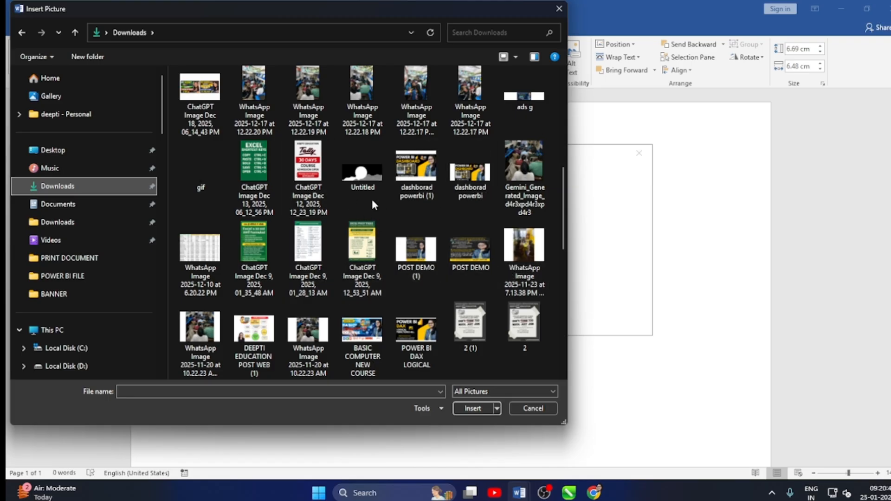
scroll(372, 205, down, 5)
click(251, 323)
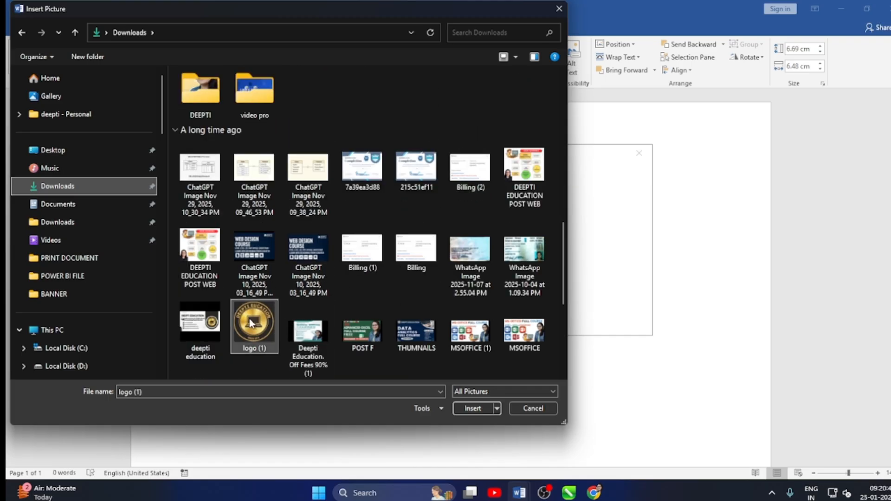
click(469, 408)
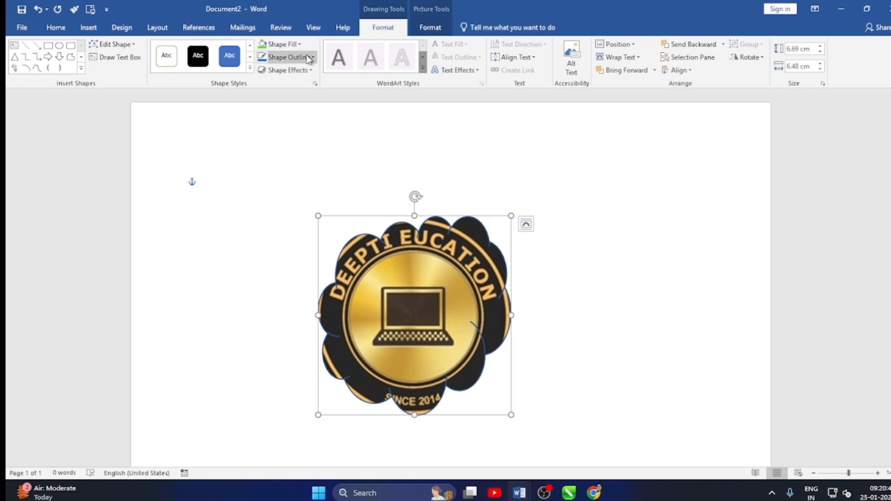
Replace the cloud's fill with an online picture of a yellow rose bouquet, found by searching for "FOLWER".
click(298, 44)
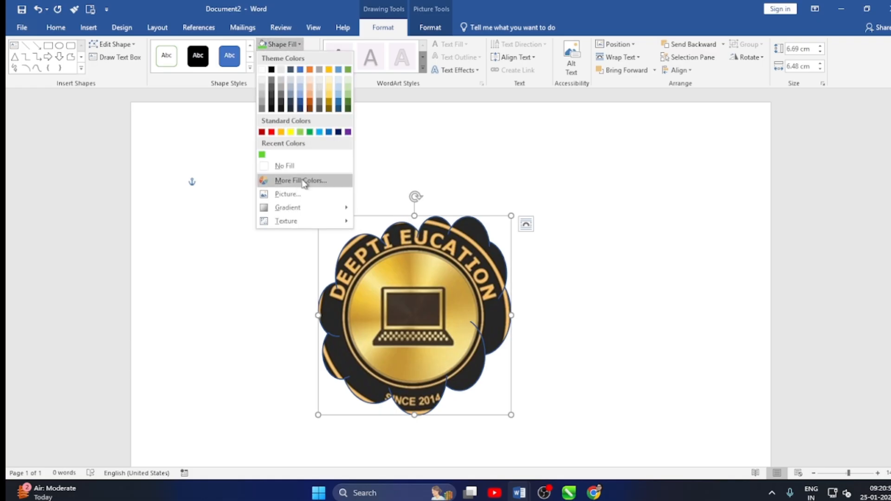
click(287, 194)
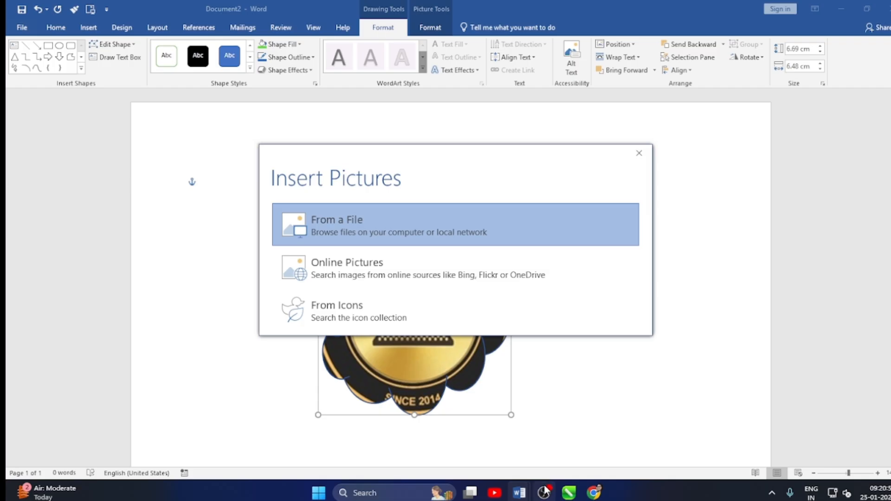
mouse_move(544, 492)
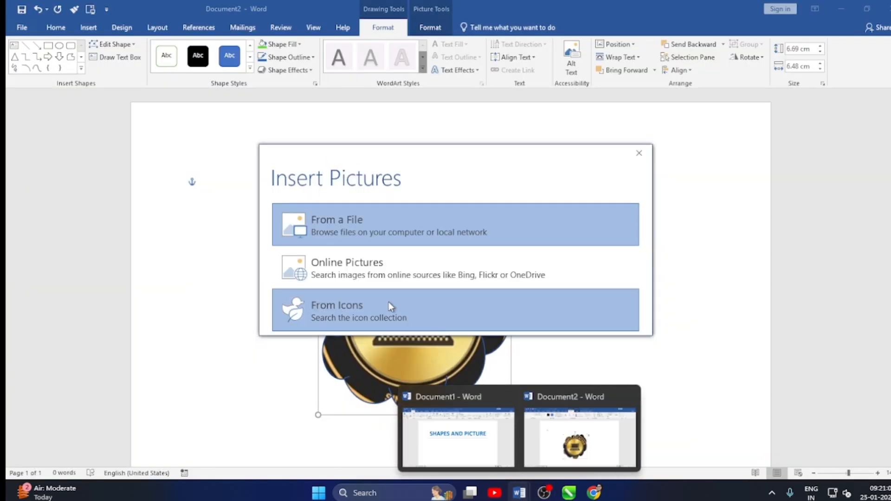
click(347, 271)
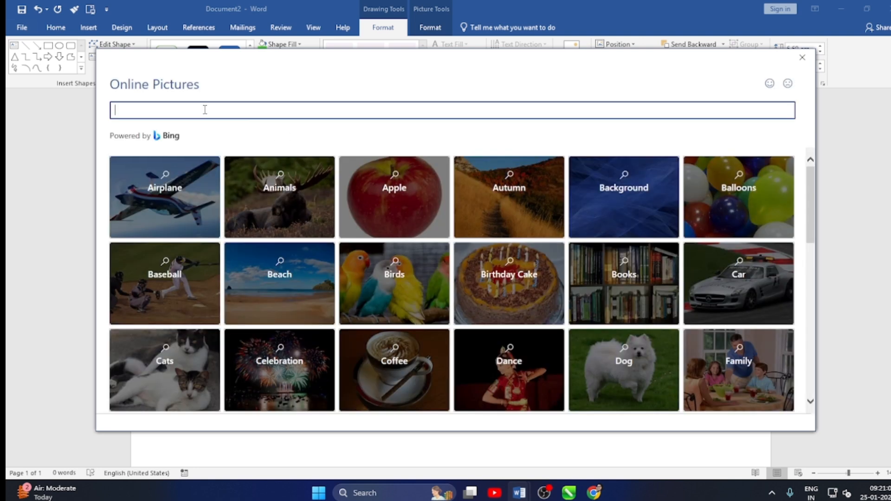
text(FOLWER)
key(Return)
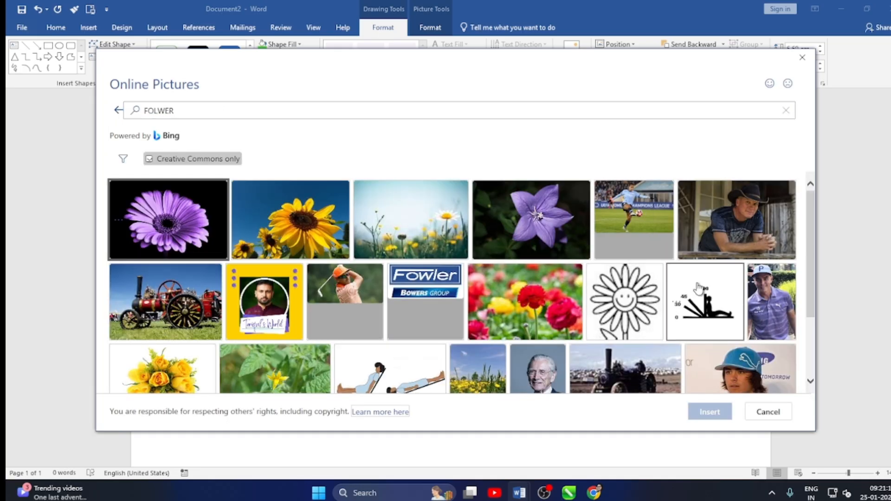
scroll(195, 223, down, 1)
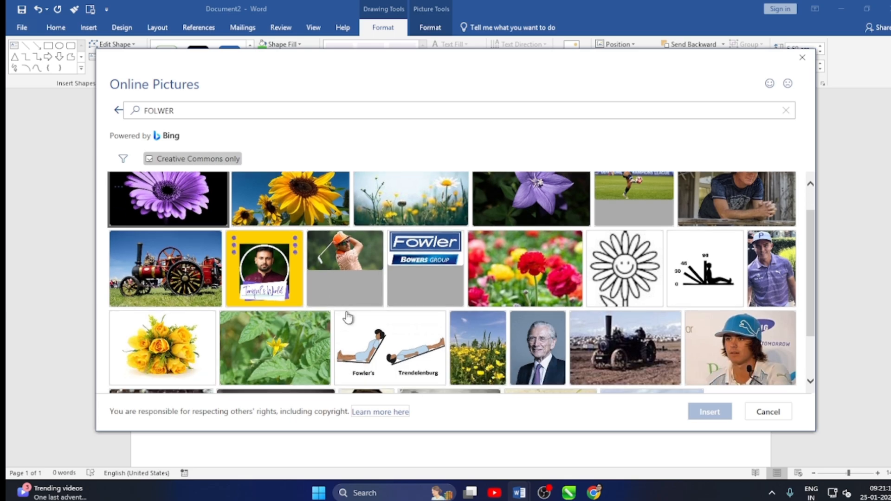
click(130, 333)
click(699, 415)
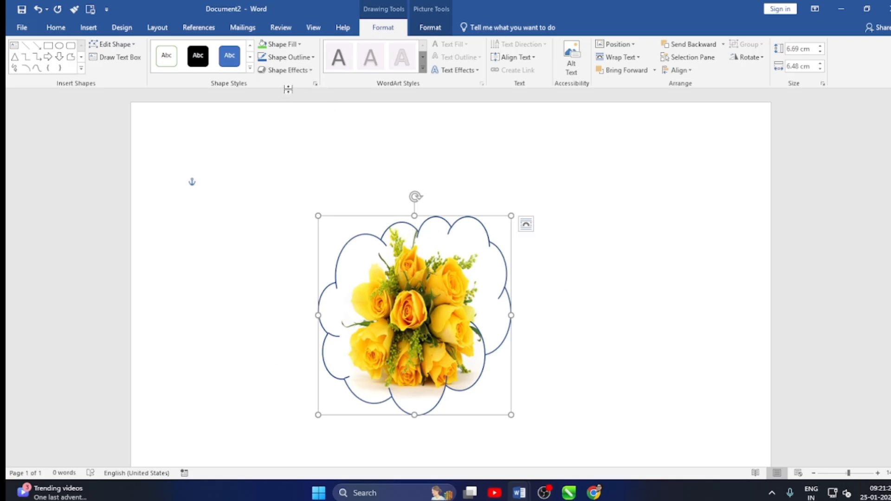
Add solid arrowheads to the end of the cloud's outline strokes.
click(306, 70)
mouse_move(307, 90)
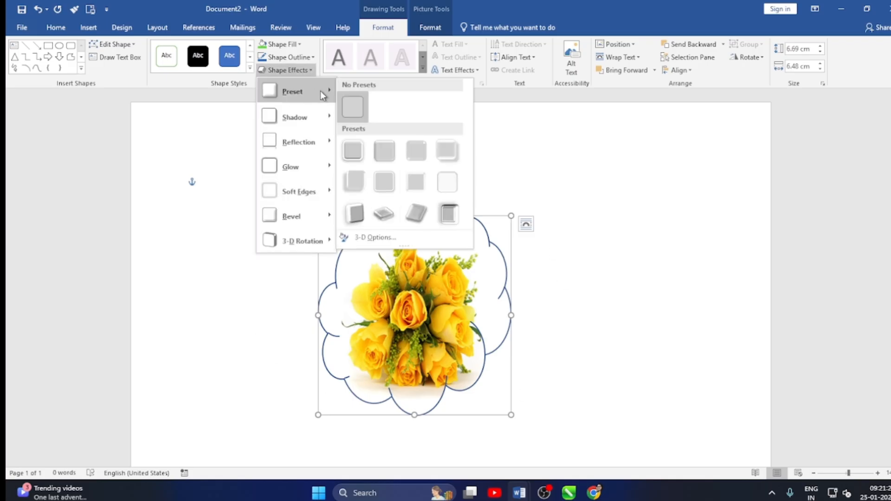
click(315, 55)
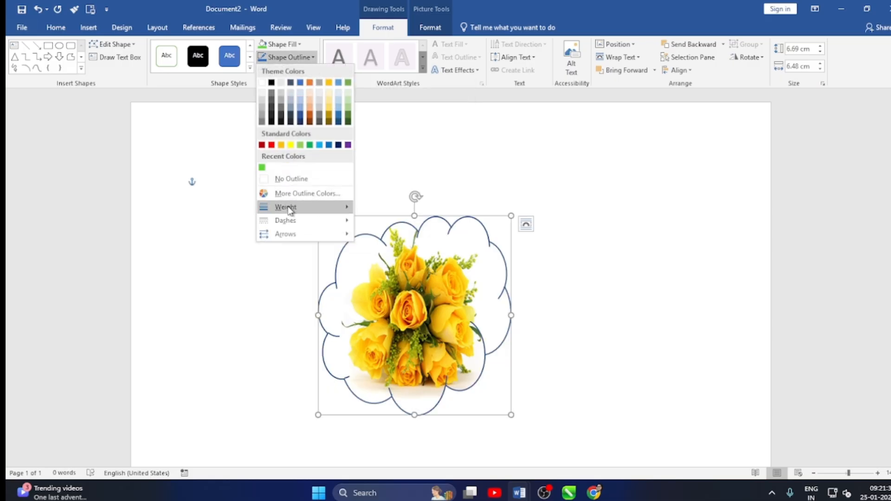
mouse_move(301, 206)
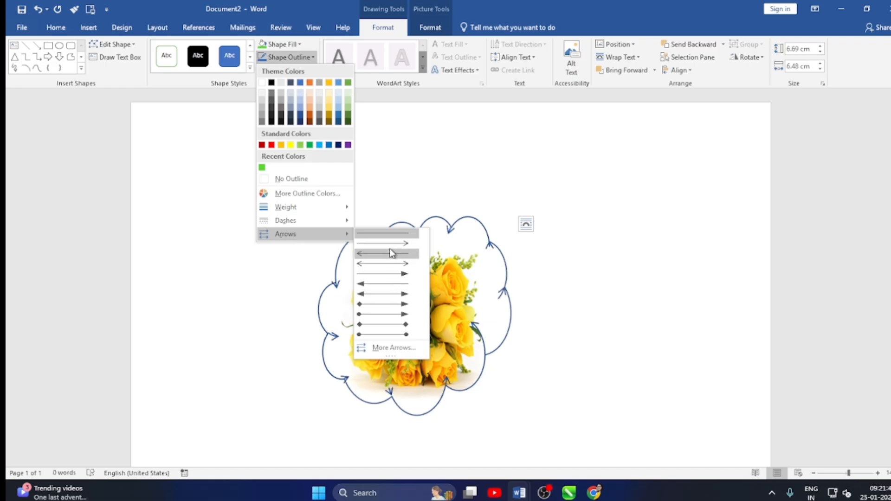
click(390, 274)
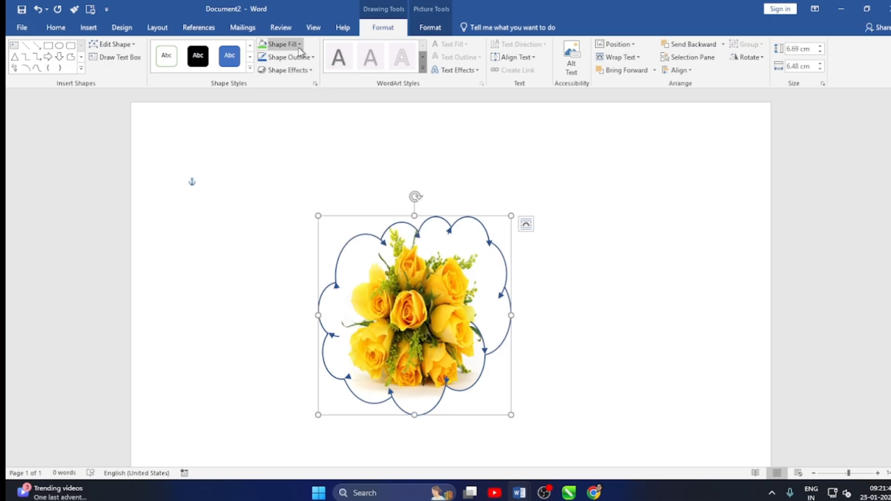
Apply the second effect preset in the first row of presets to the picture-filled cloud.
click(311, 72)
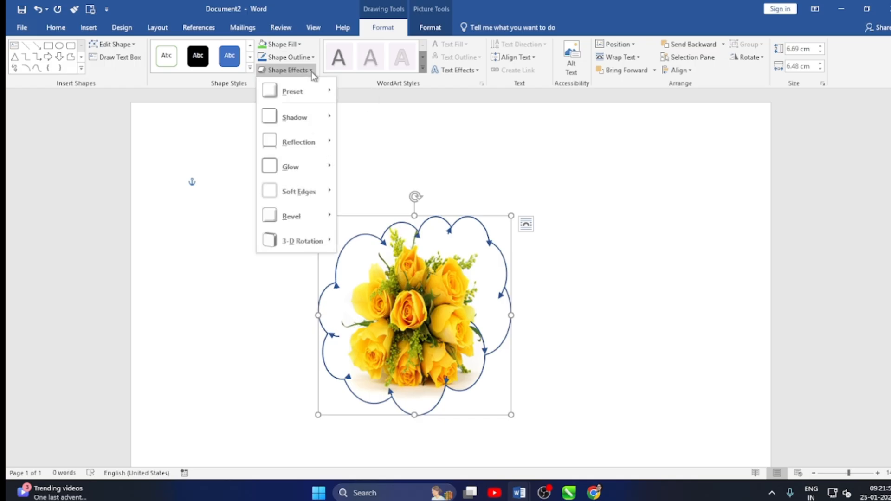
mouse_move(297, 91)
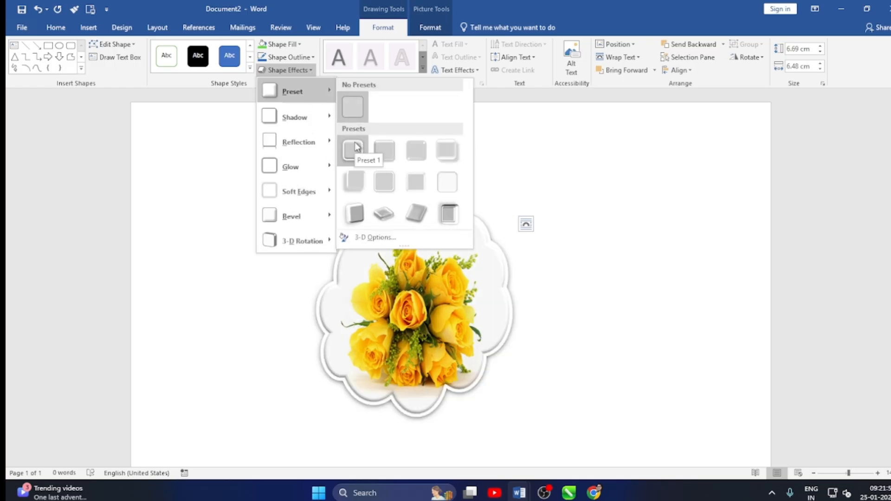
click(386, 145)
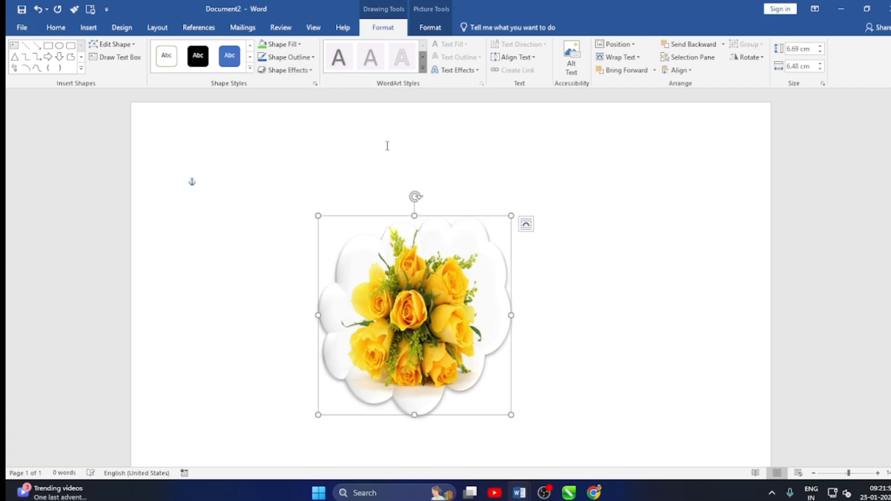
Shrink the cloud to about 3.7 cm high by 3.49 cm wide and place it near the middle of the page.
drag(404, 321, 490, 275)
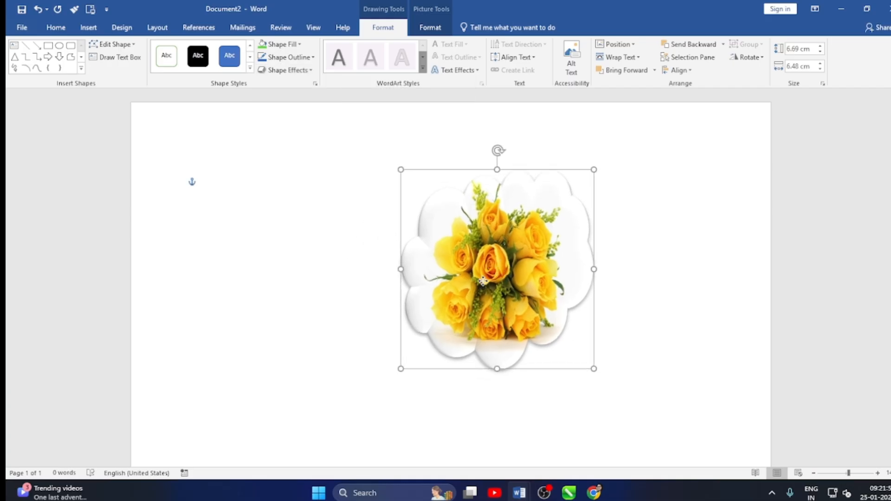
drag(404, 369, 492, 279)
click(487, 315)
mouse_move(542, 245)
mouse_down()
mouse_move(657, 220)
mouse_move(347, 375)
mouse_move(395, 377)
mouse_up()
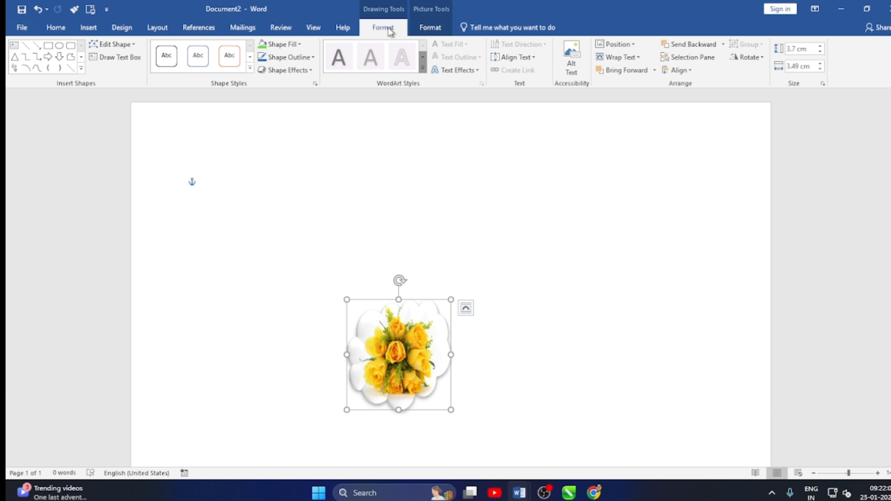
Position the cloud at the page's top right with text wrapping, and deselect it.
click(636, 48)
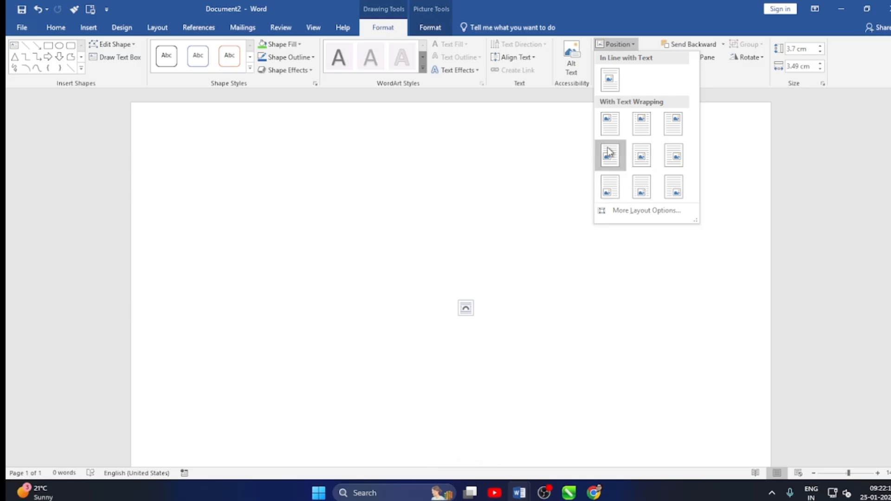
click(673, 123)
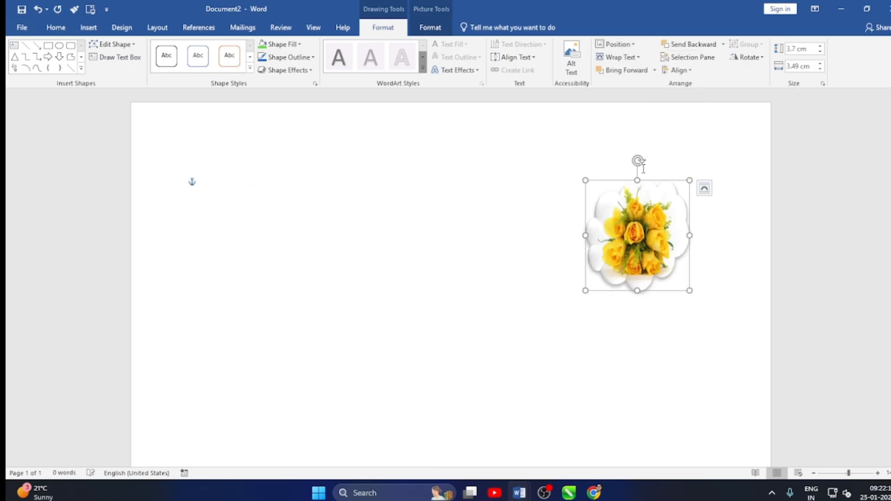
click(499, 334)
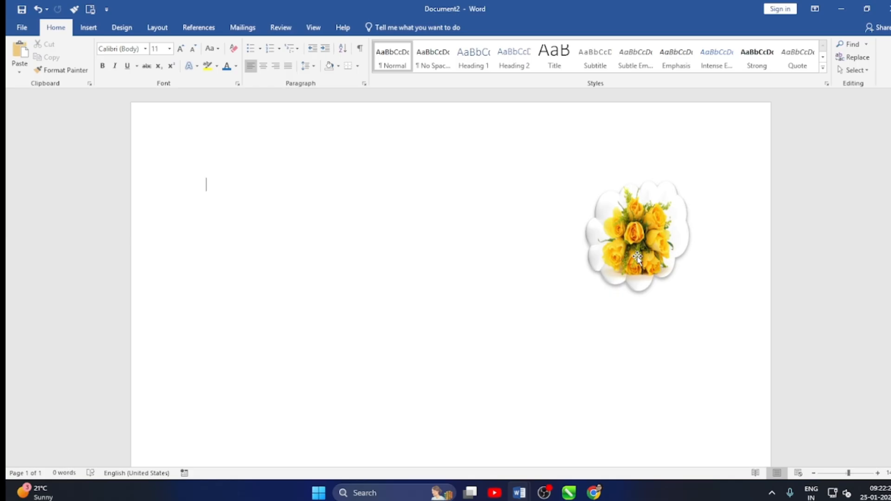
Draw a smiley face about 4.15 cm high by 4.09 cm wide near the page's middle and fill it with standard orange.
click(88, 27)
click(177, 60)
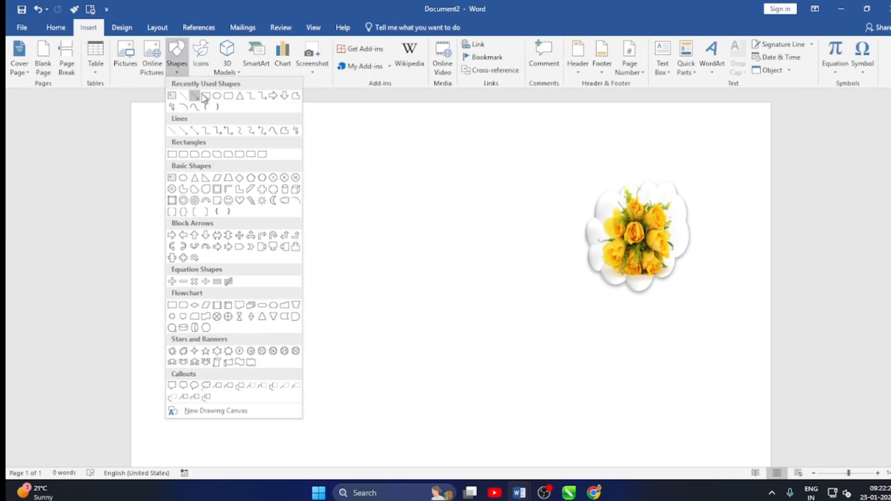
click(227, 200)
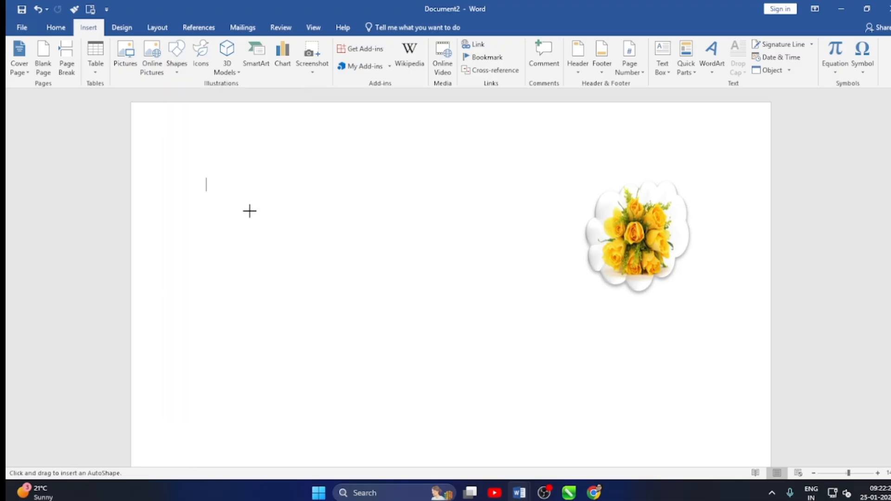
drag(314, 229, 436, 353)
click(299, 44)
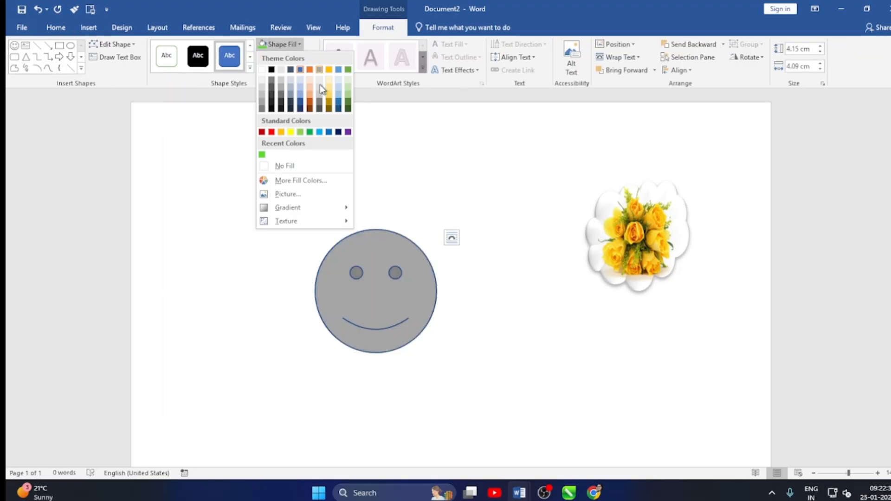
click(281, 132)
Move the picture-filled cloud right beside the smiley face and group the two shapes.
drag(620, 219, 485, 278)
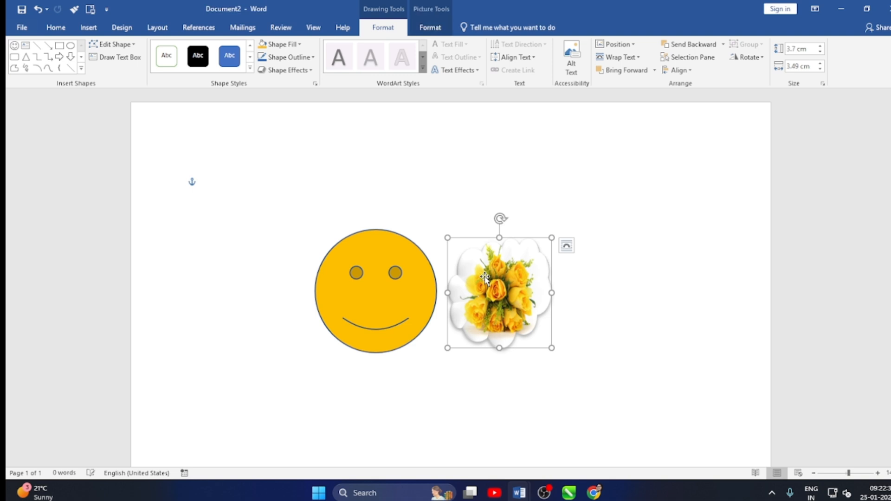
mouse_move(484, 277)
mouse_down()
mouse_move(350, 277)
mouse_move(491, 271)
mouse_move(480, 273)
mouse_up()
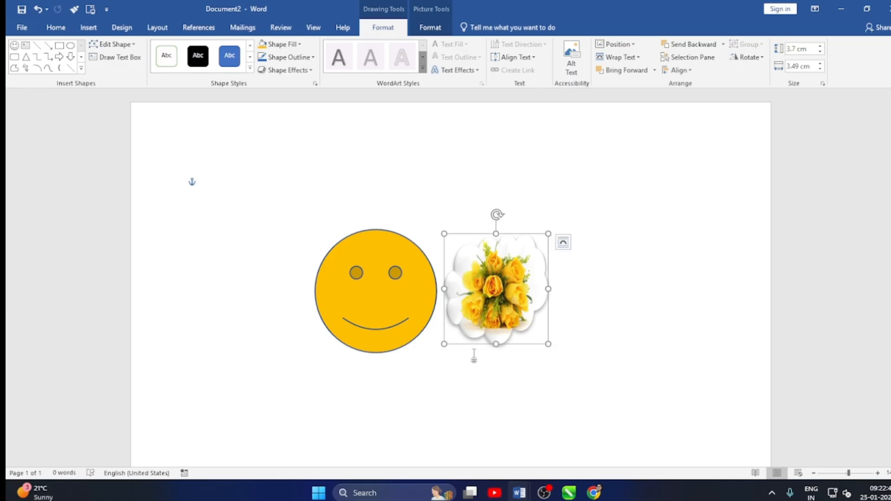
shift+click(397, 287)
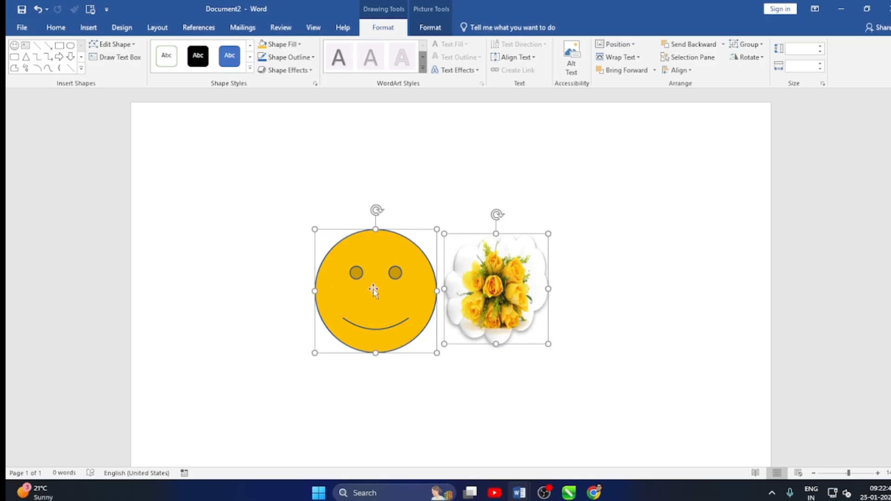
right_click(410, 284)
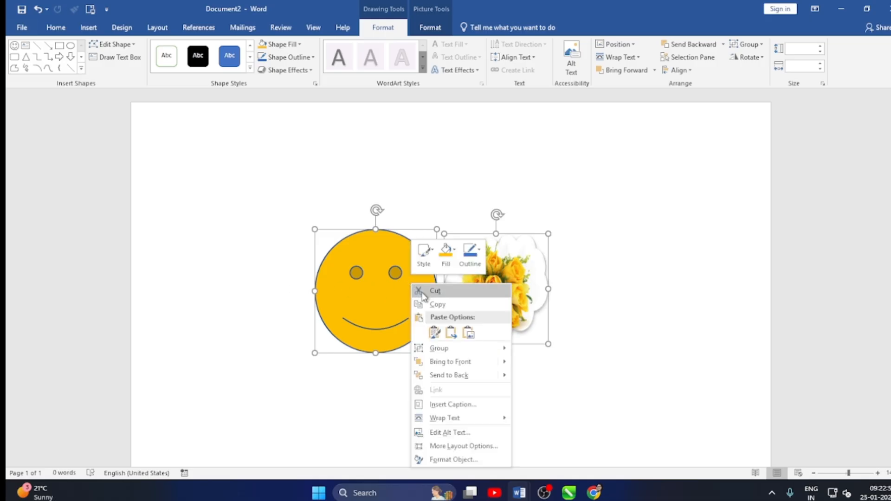
mouse_move(444, 353)
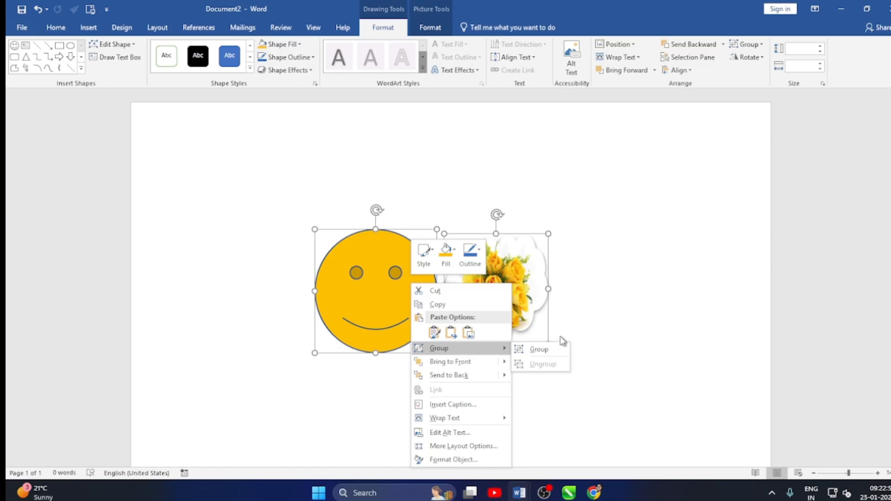
click(539, 349)
click(600, 334)
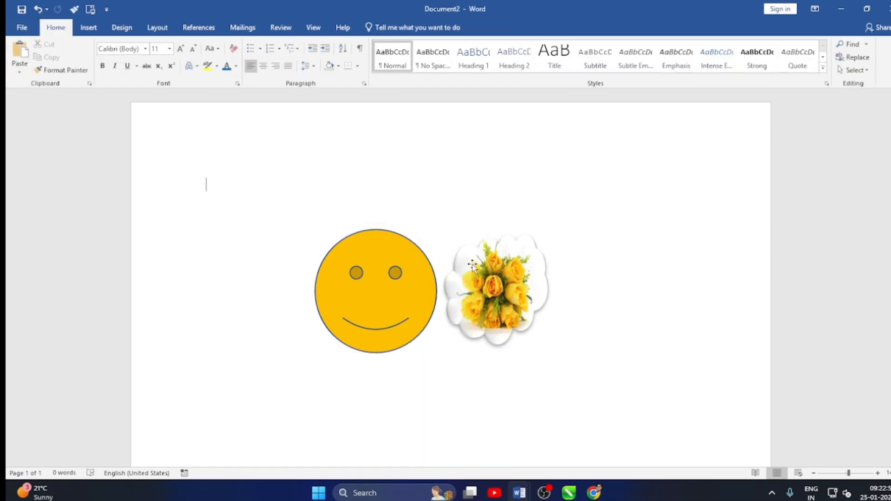
Shift the grouped shapes slightly and fill the whole group with standard light blue.
mouse_move(446, 286)
mouse_down()
mouse_move(351, 195)
mouse_move(570, 269)
mouse_move(464, 297)
mouse_move(445, 260)
mouse_move(435, 263)
mouse_move(453, 286)
mouse_up()
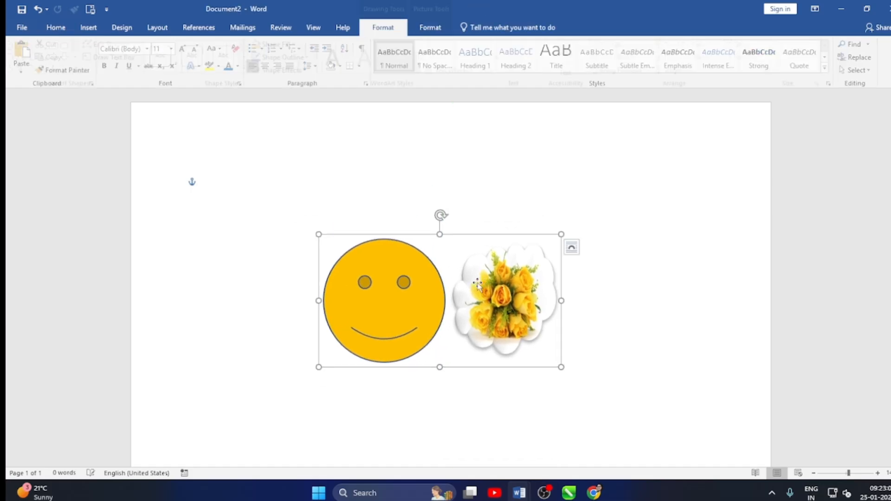
click(383, 27)
click(296, 44)
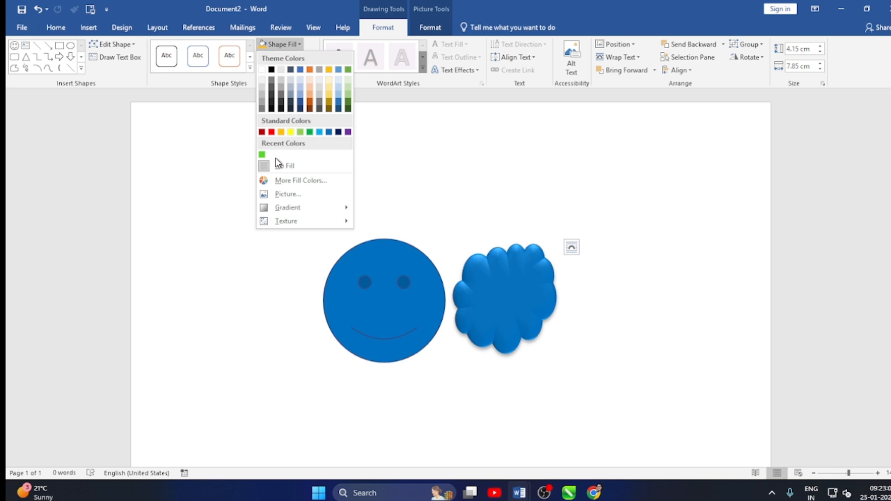
click(319, 132)
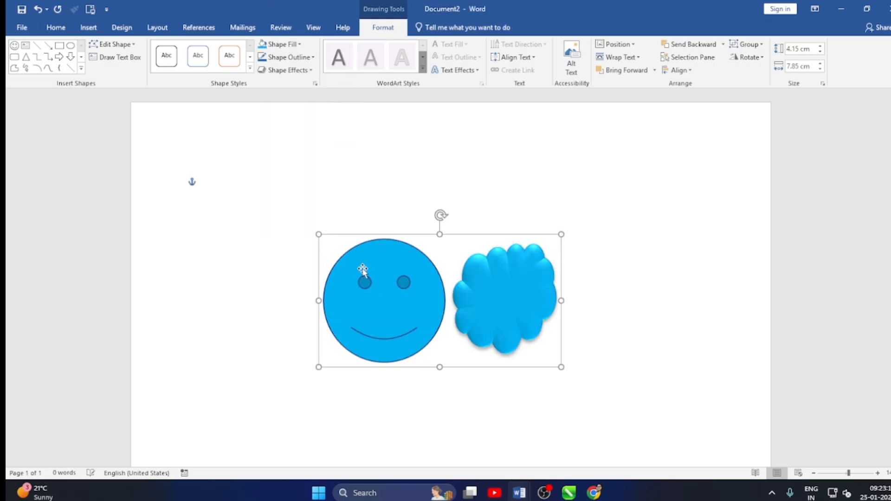
Apply the second effect preset in the third row of presets to the smiley face within the group.
click(362, 271)
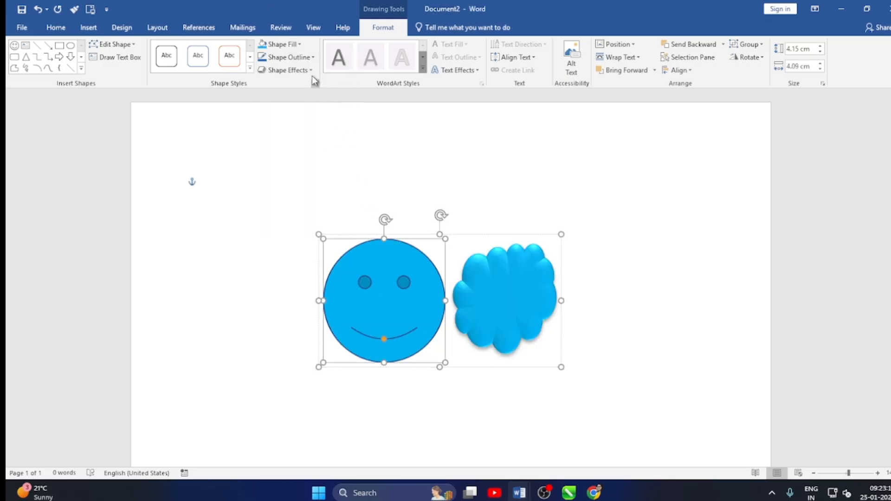
click(297, 70)
mouse_move(311, 94)
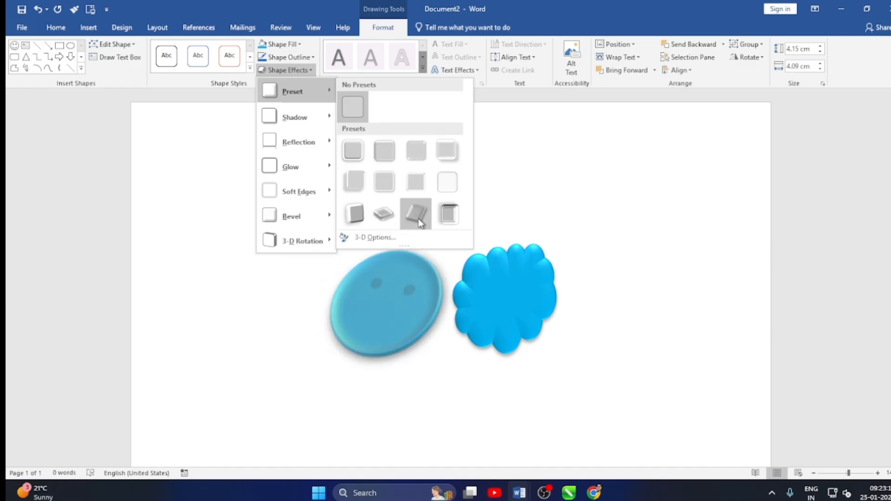
click(386, 215)
click(491, 403)
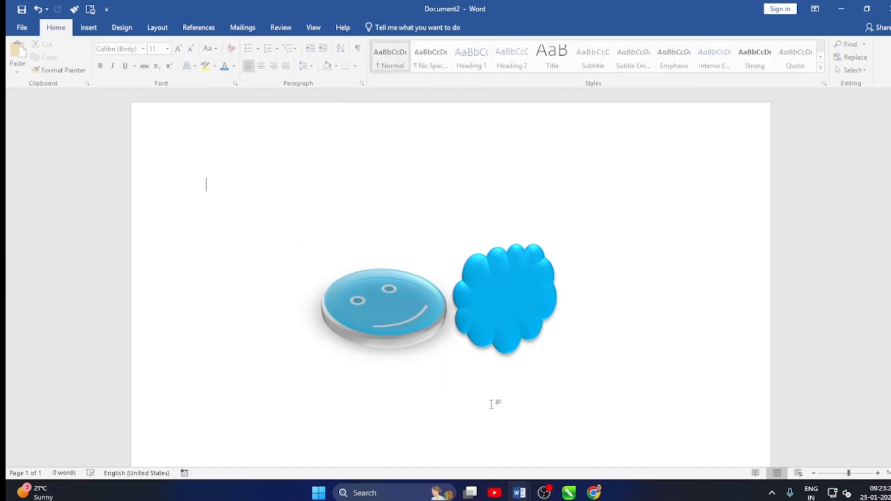
click(441, 320)
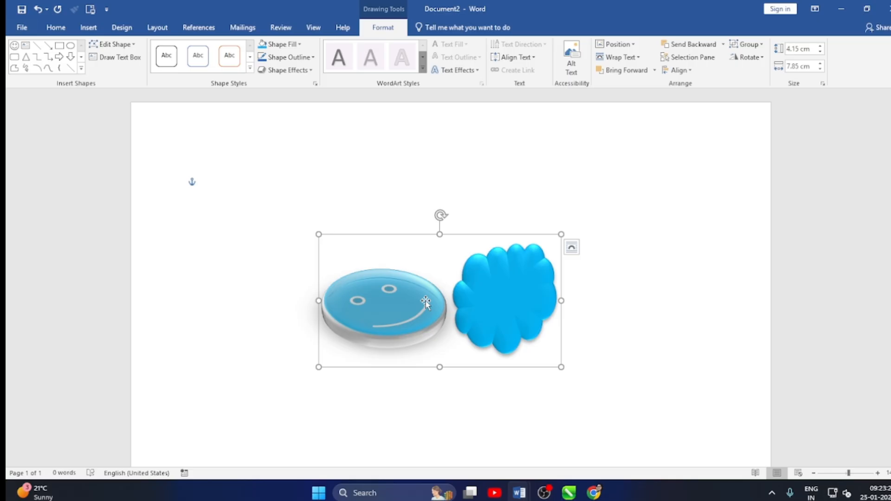
click(455, 70)
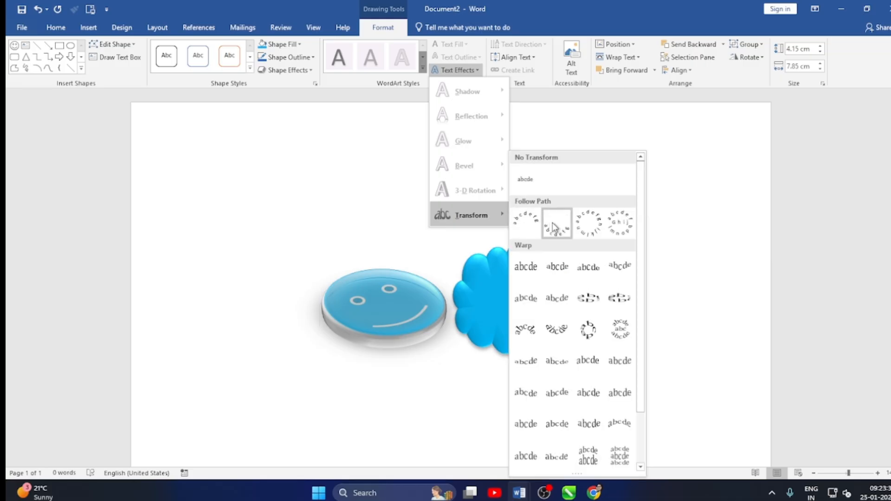
click(334, 215)
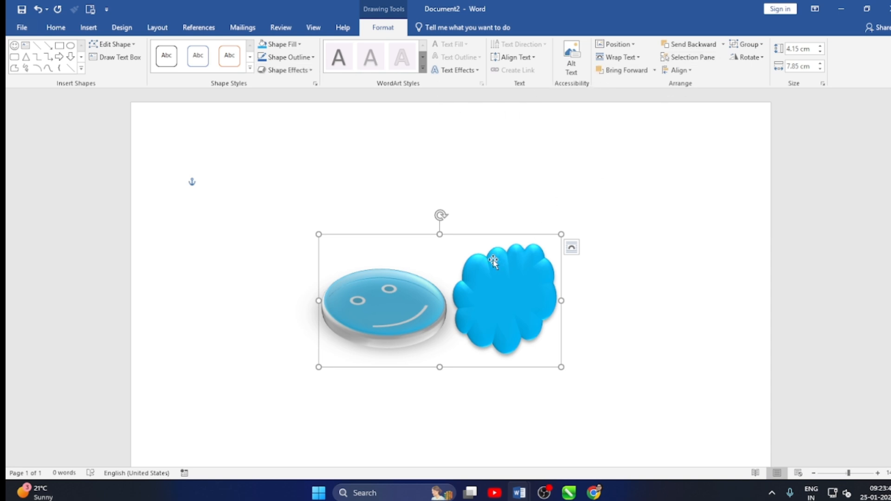
Ungroup the smiley face and the cloud.
click(479, 272)
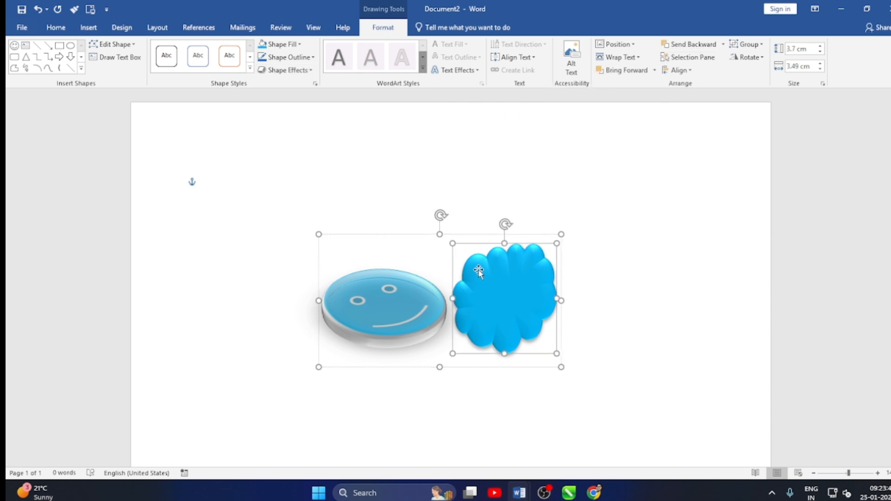
click(399, 298)
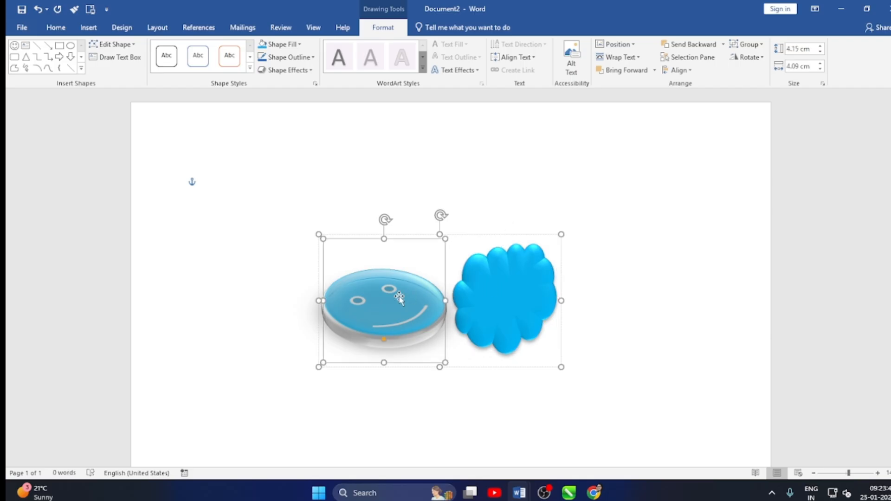
click(761, 44)
click(757, 77)
click(594, 235)
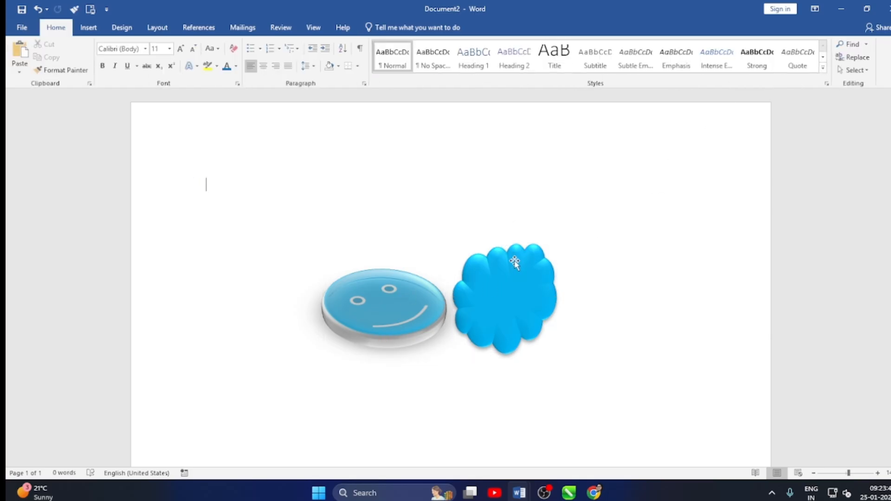
Place the cloud in front of the smiley face and shrink it to about 1.13 cm high by 2.41 cm wide.
mouse_move(515, 263)
mouse_down()
mouse_move(432, 225)
mouse_move(404, 231)
mouse_move(433, 240)
mouse_move(429, 249)
mouse_up()
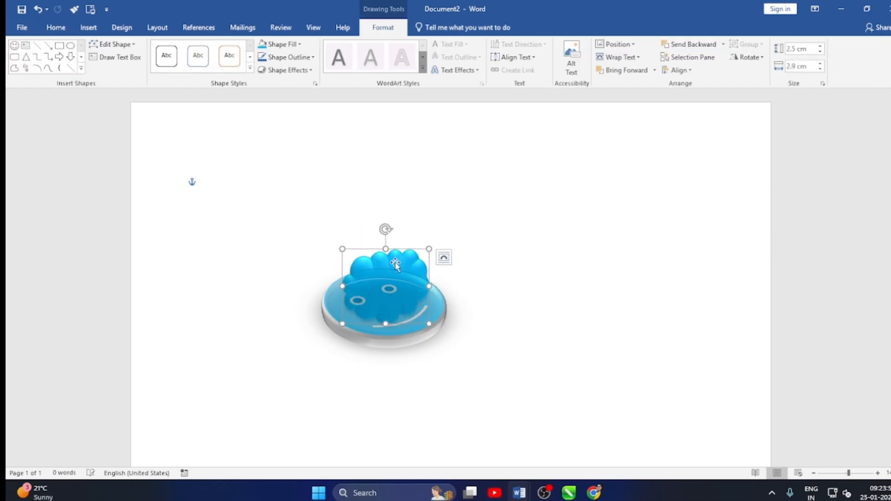
click(723, 44)
click(708, 73)
click(654, 71)
click(649, 87)
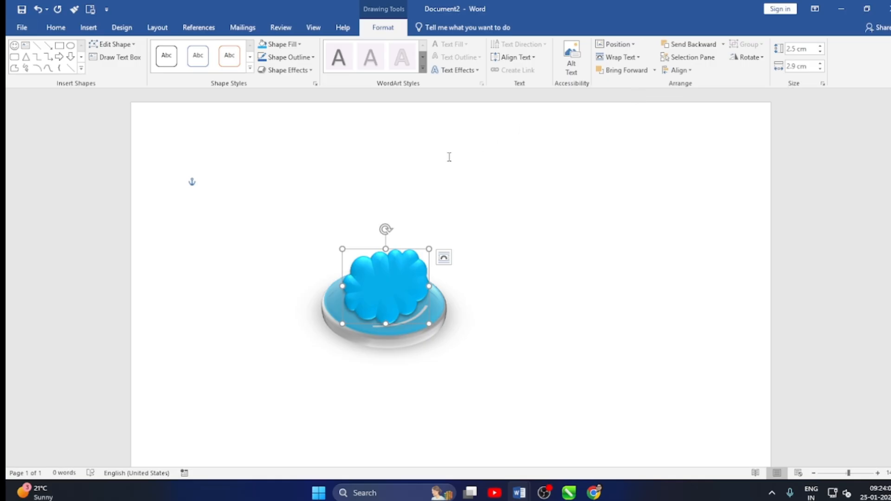
drag(430, 246, 375, 297)
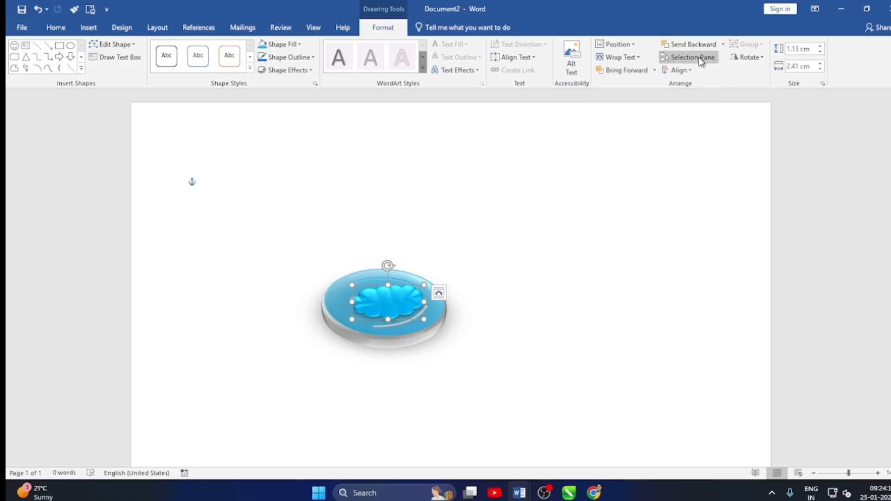
click(264, 193)
Draw a circle about 2.25 cm high by 2.16 cm wide in the page's right half and place two copies of it.
click(89, 27)
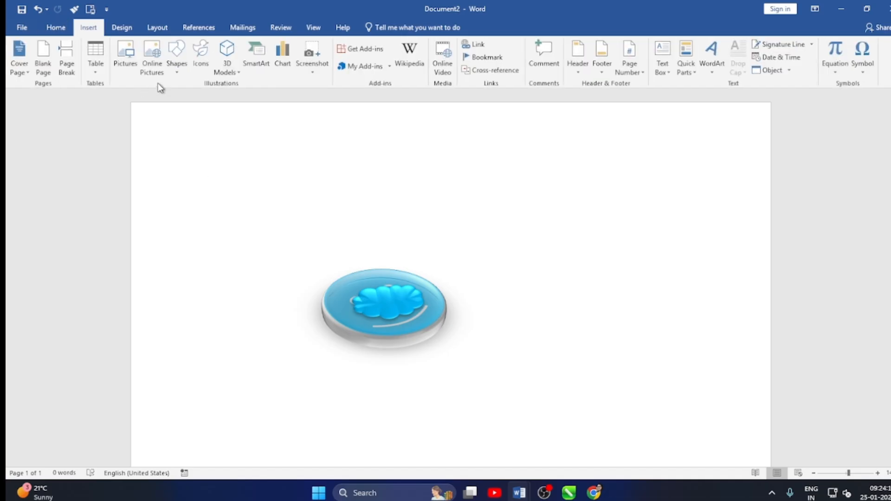
click(176, 70)
click(229, 100)
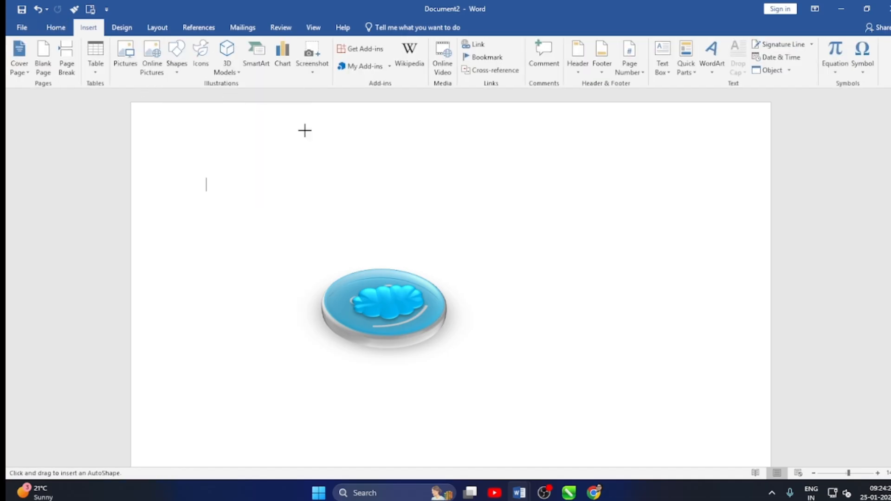
drag(593, 189, 658, 256)
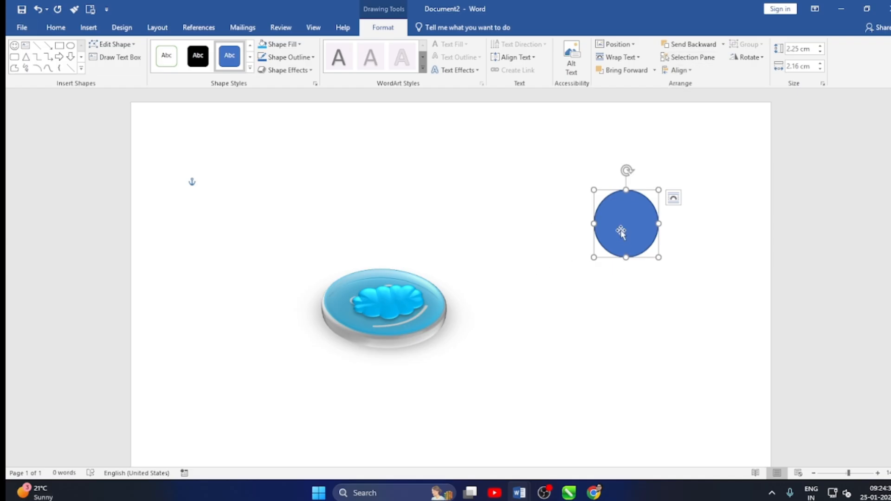
drag(621, 230, 431, 223)
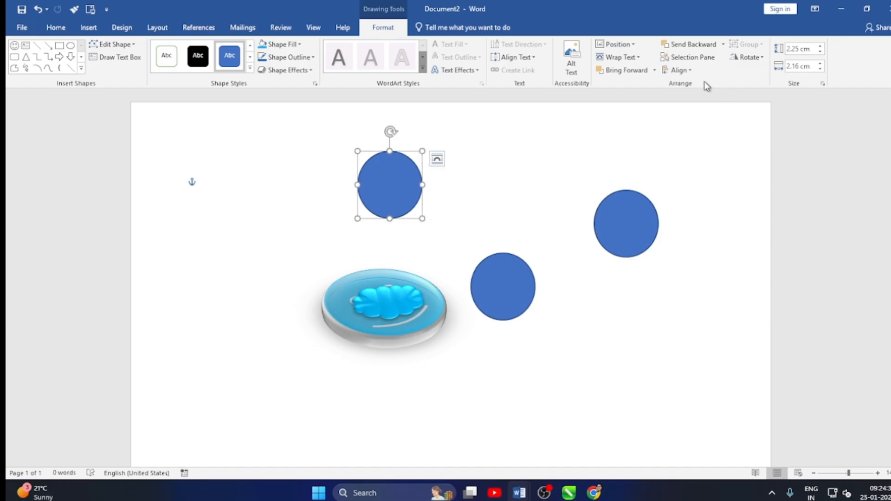
Show the list of objects on the page and hide the three blue circles.
click(691, 59)
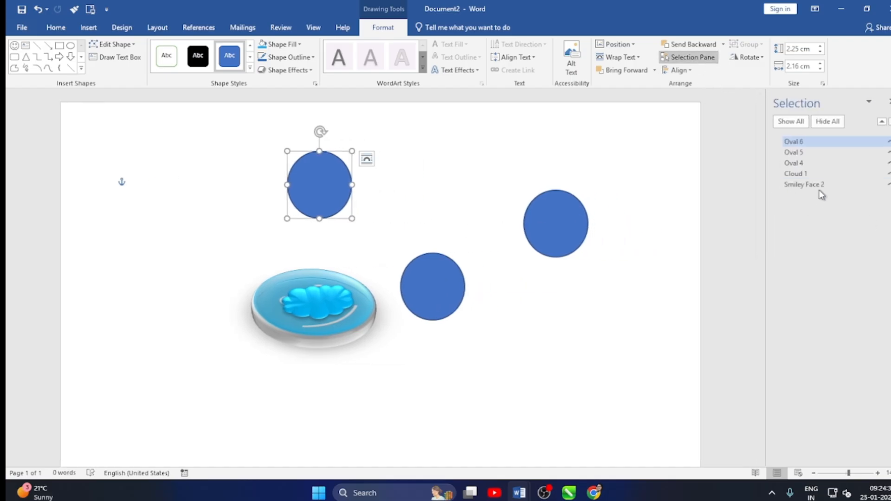
click(887, 141)
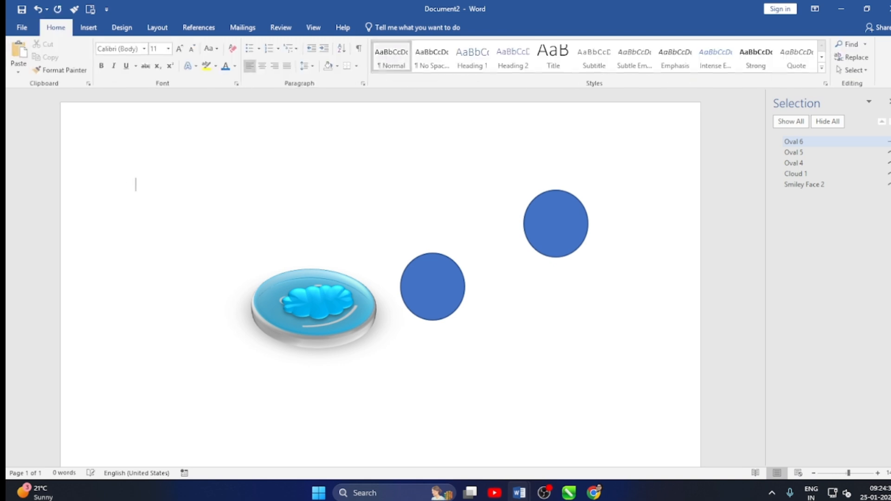
click(887, 153)
click(887, 163)
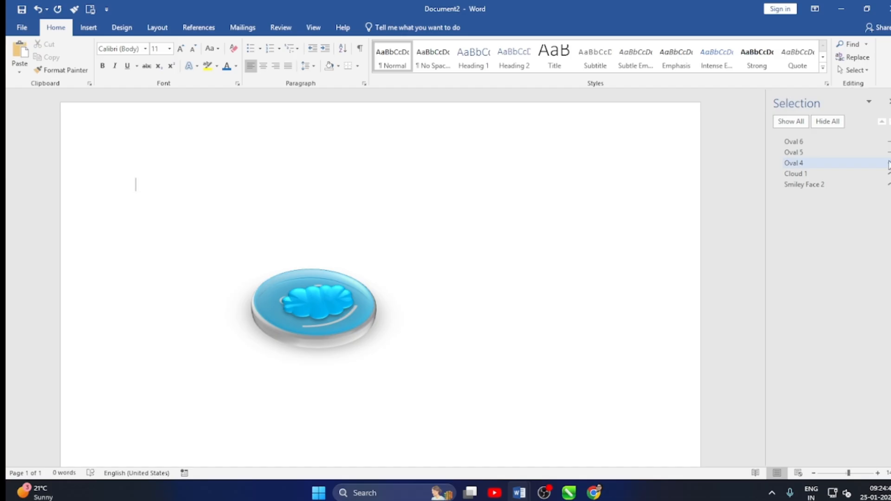
Try to flip the smiley face vertically.
click(337, 297)
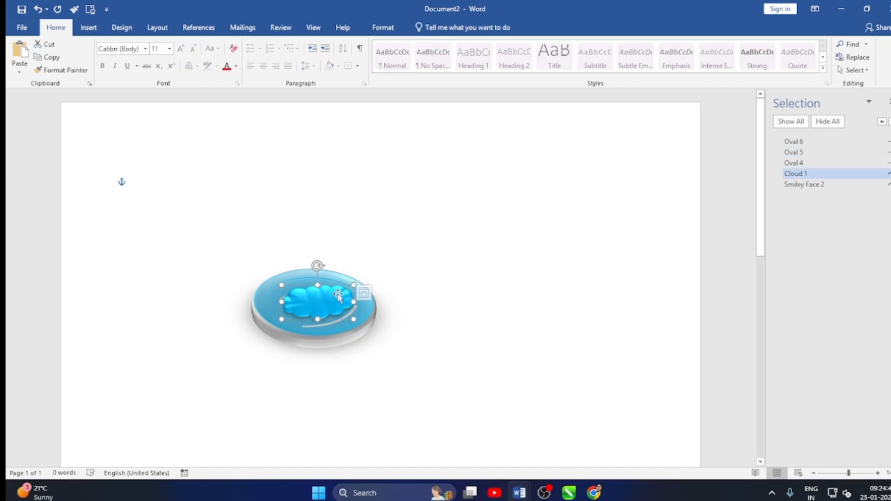
click(283, 274)
click(383, 27)
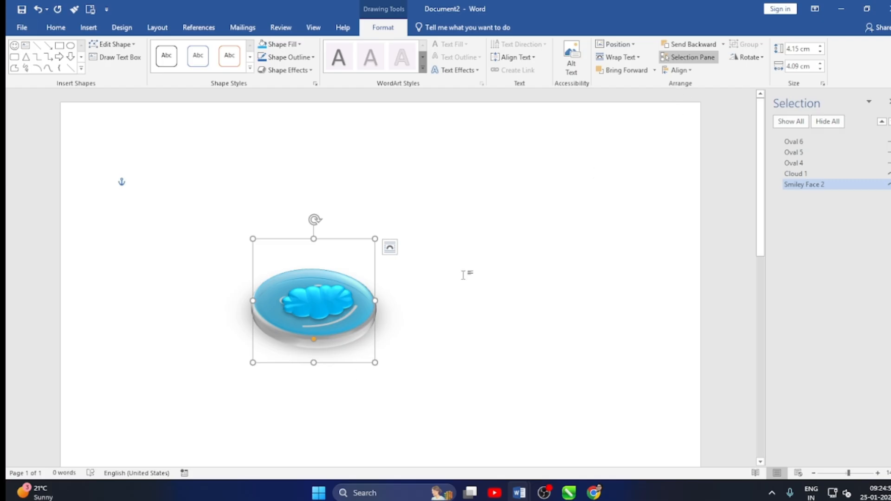
click(747, 56)
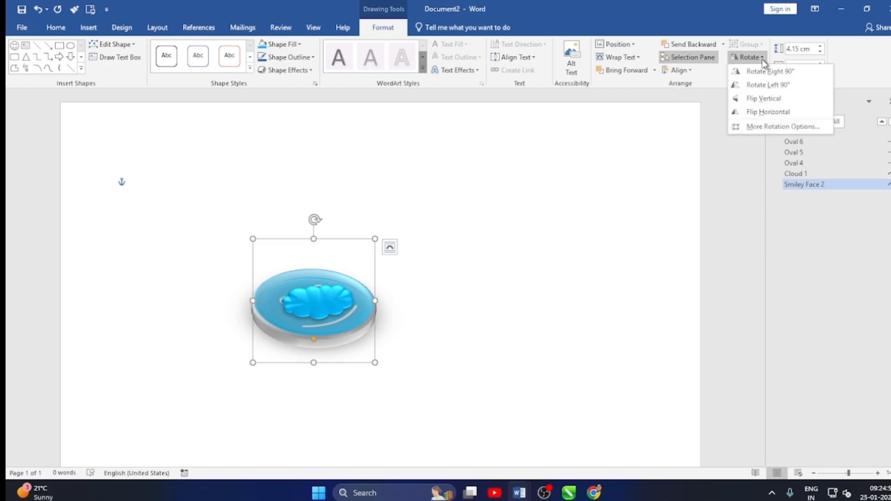
click(761, 98)
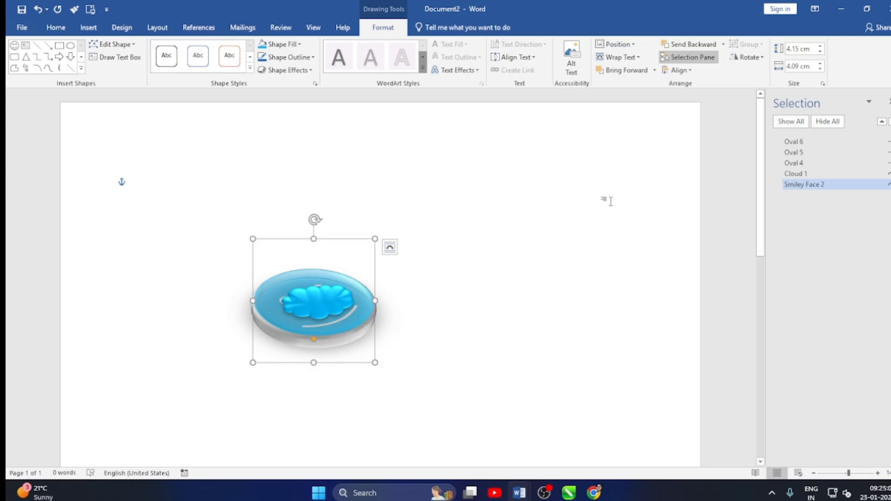
Enlarge the smiley face to 4.5 cm by 4.5 cm, then resize it freehand to about 4.36 cm high by 4.68 cm wide.
click(820, 46)
click(820, 64)
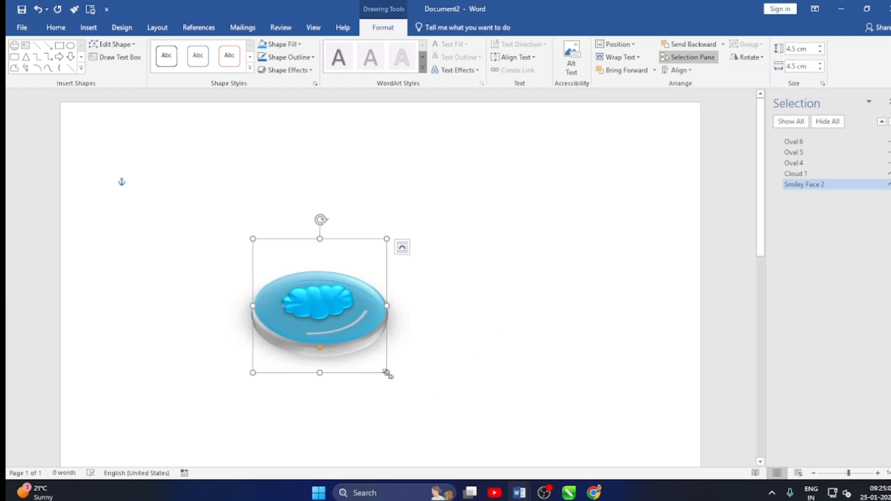
mouse_move(387, 373)
mouse_down()
mouse_move(461, 408)
mouse_move(391, 368)
mouse_up()
click(458, 318)
click(345, 315)
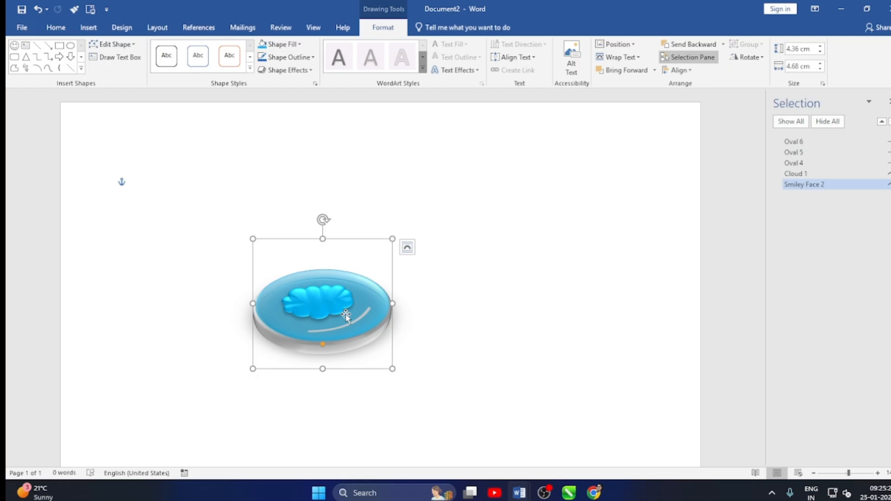
Delete the cloud and the smiley face from the page and close the list of objects.
click(330, 304)
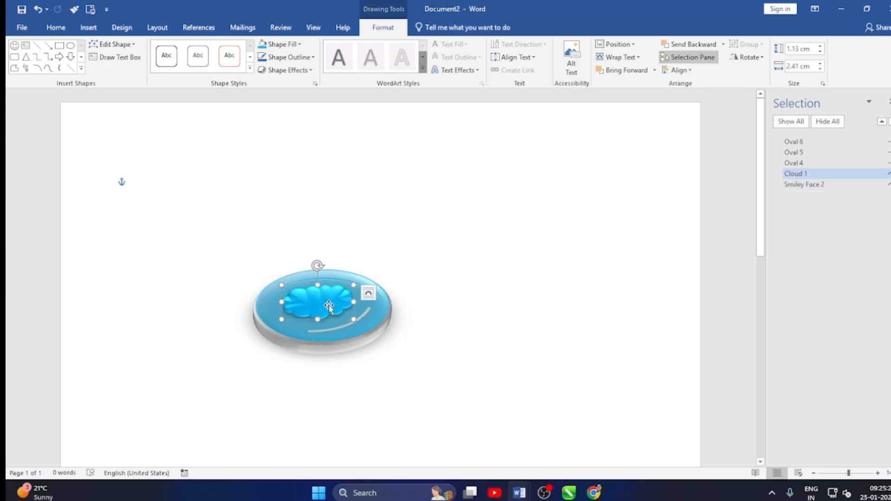
key(Delete)
click(369, 325)
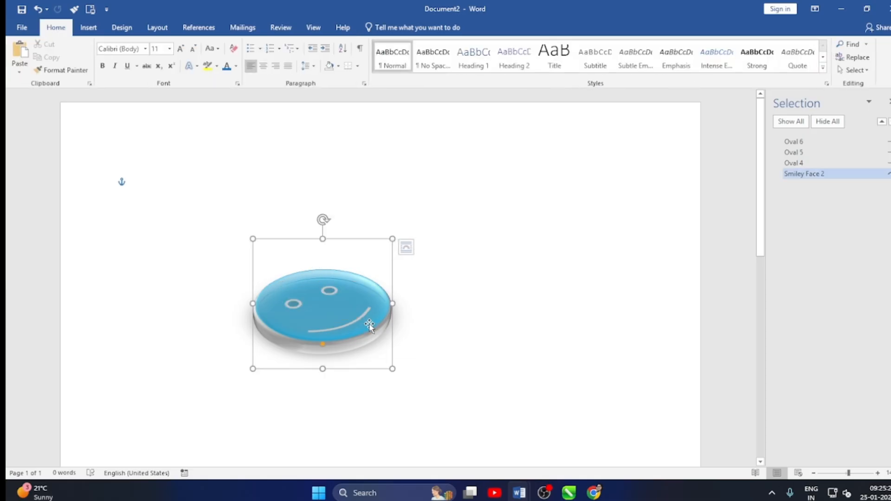
key(Delete)
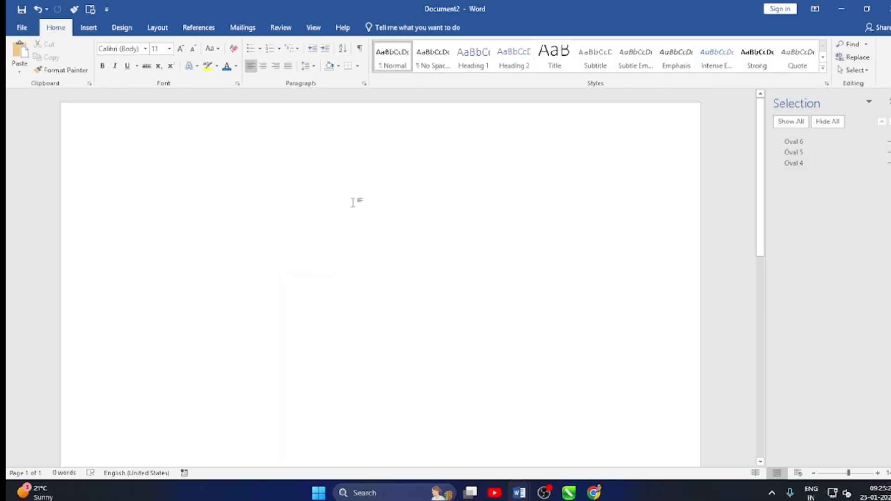
click(886, 103)
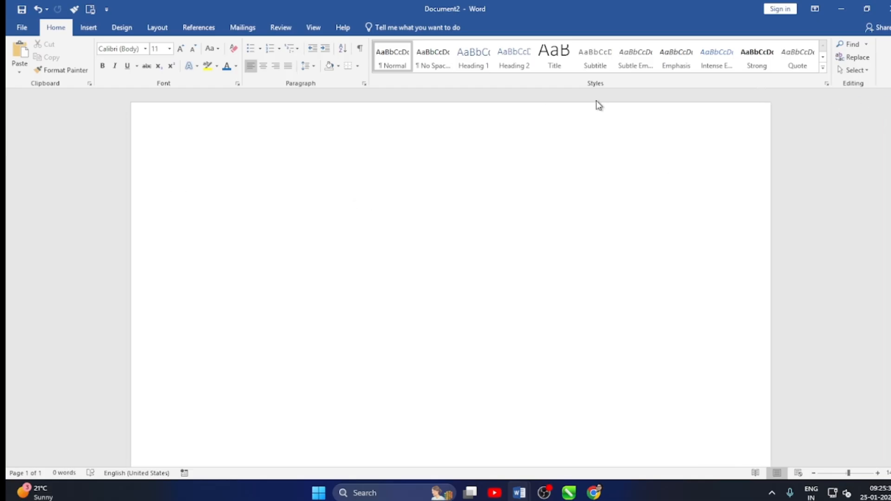
Set up the page with Narrow margins, a slightly narrower paper size and Portrait orientation.
click(168, 30)
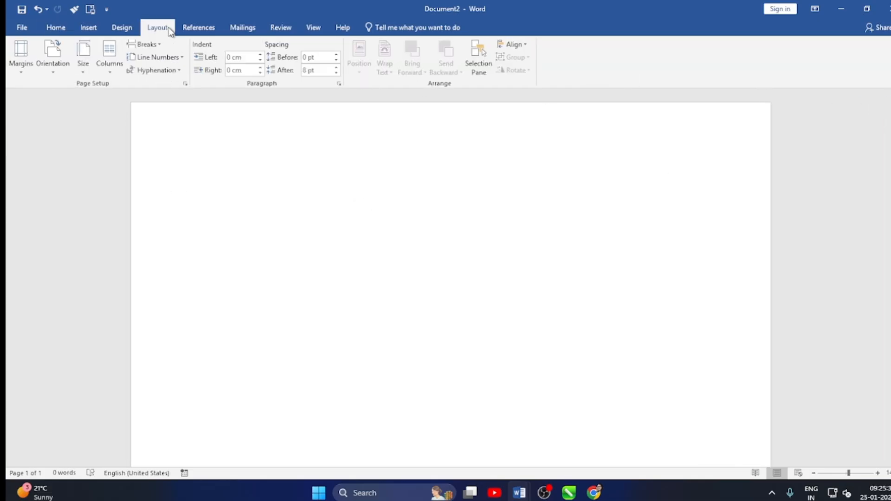
click(31, 71)
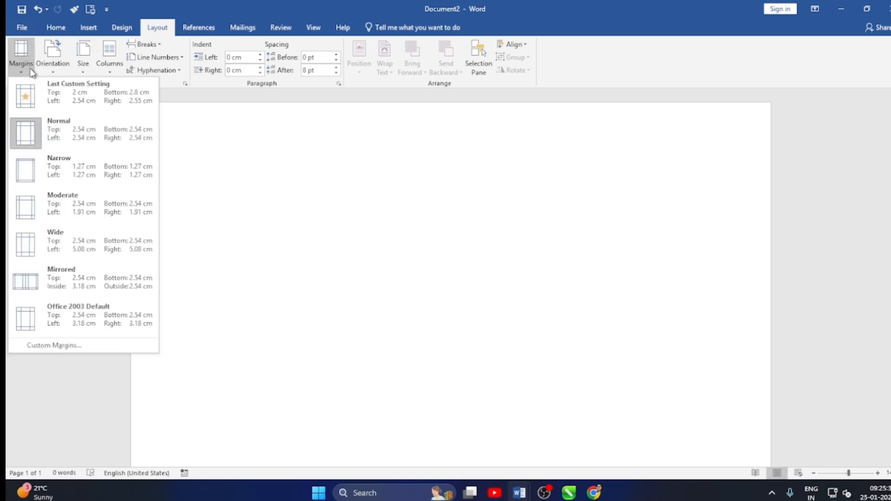
click(59, 169)
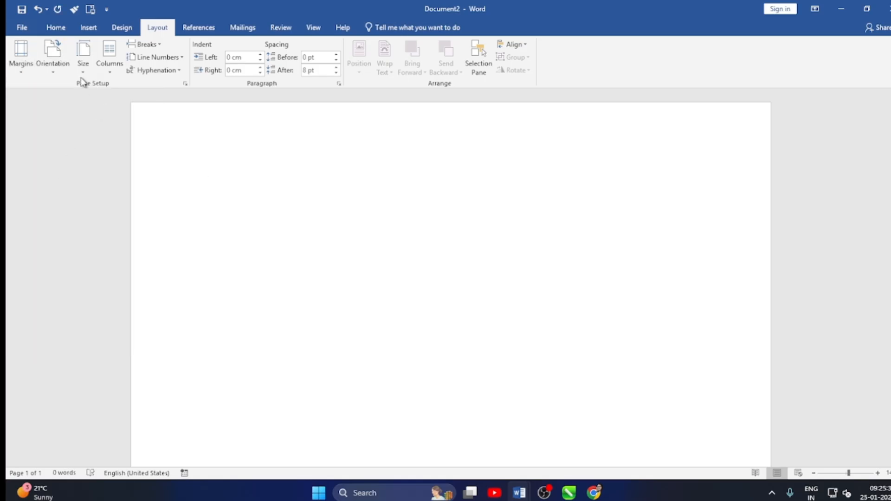
click(83, 56)
click(110, 236)
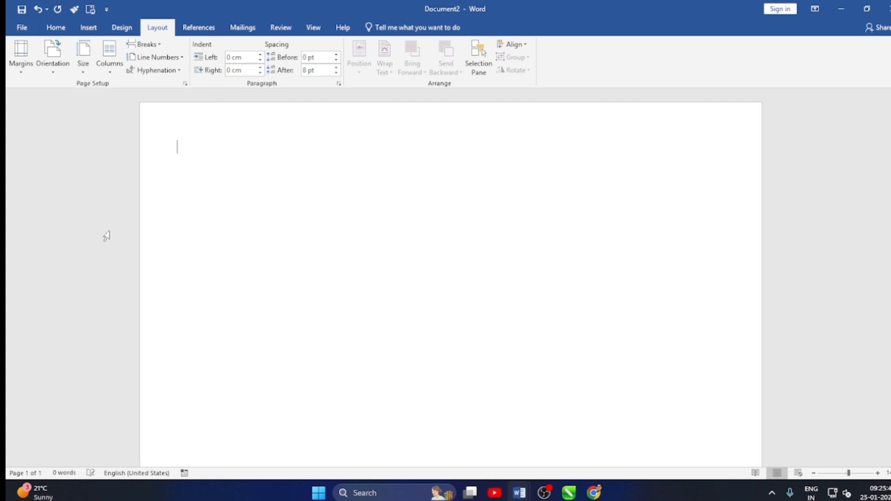
click(54, 71)
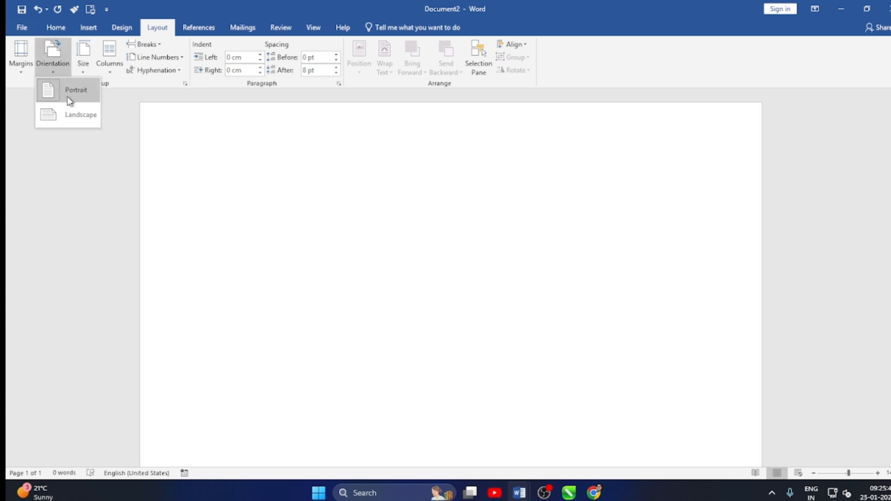
click(69, 99)
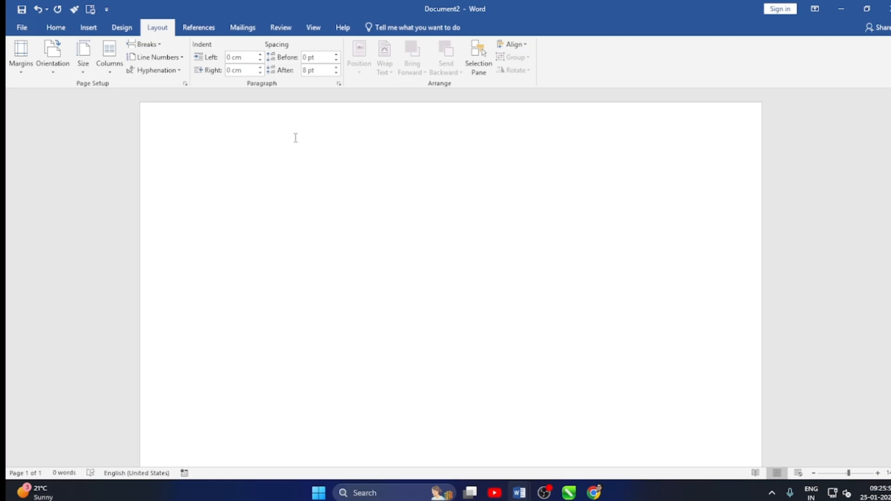
Open the page header for editing and enter the text "DEEPTI EDUCATIN" in it.
click(92, 26)
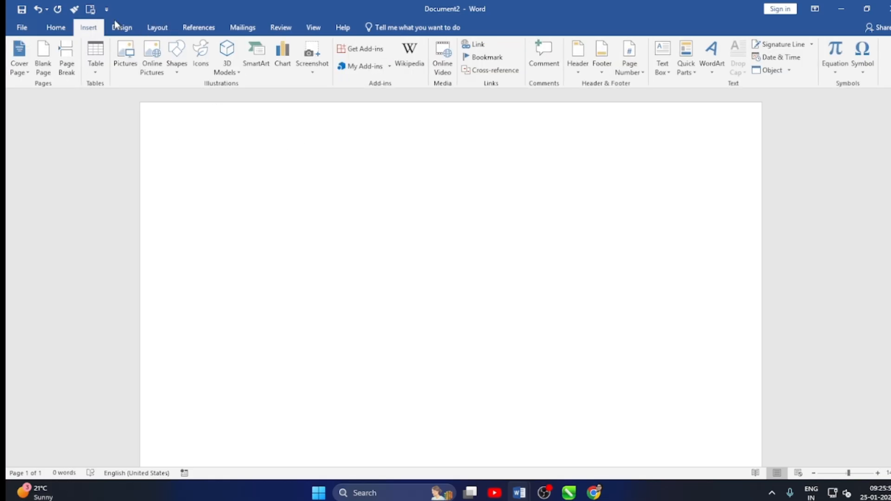
click(579, 70)
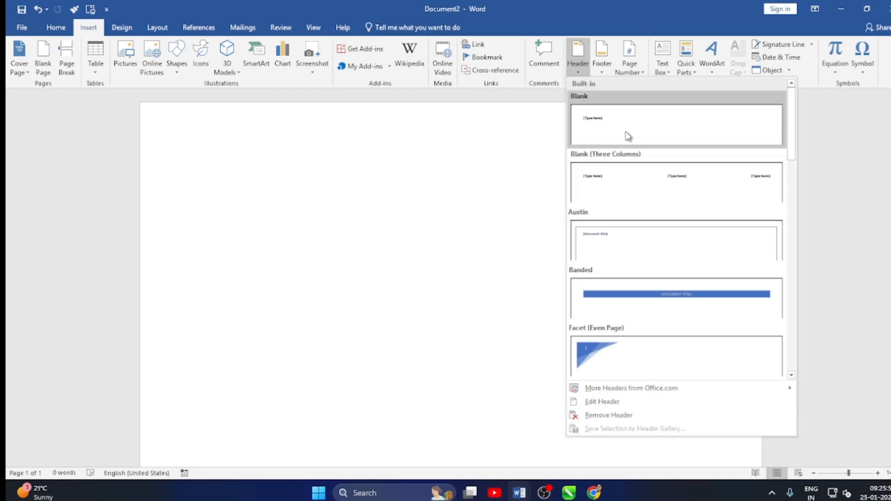
click(420, 179)
double_click(406, 131)
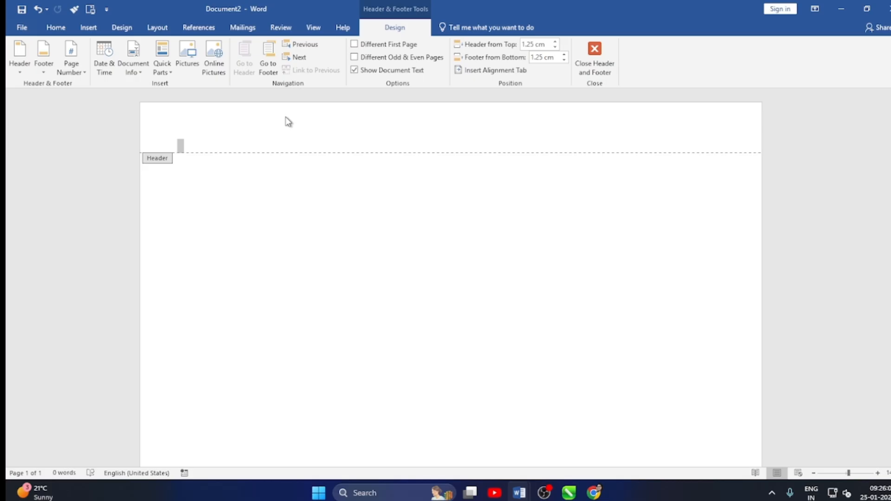
scroll(367, 360, down, 10)
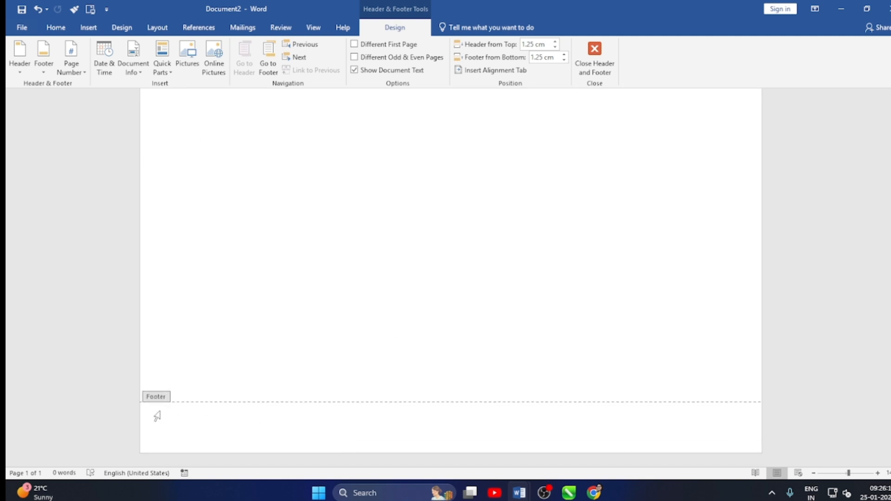
scroll(294, 367, up, 10)
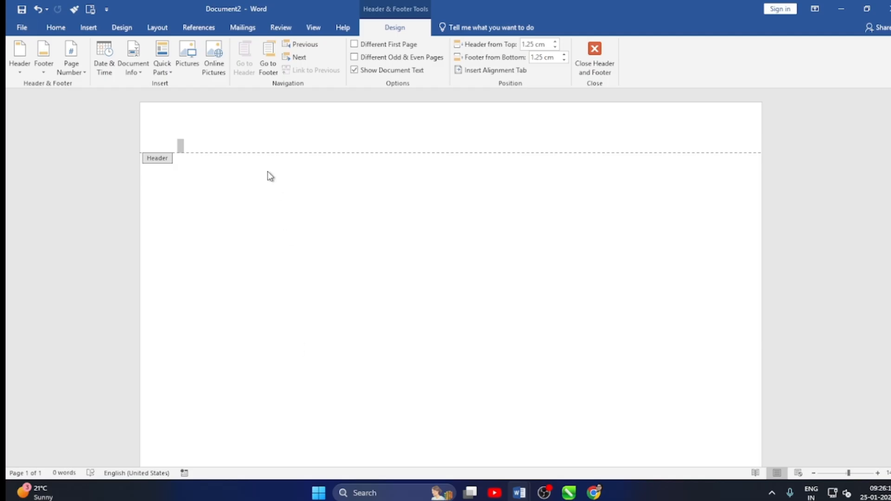
click(94, 29)
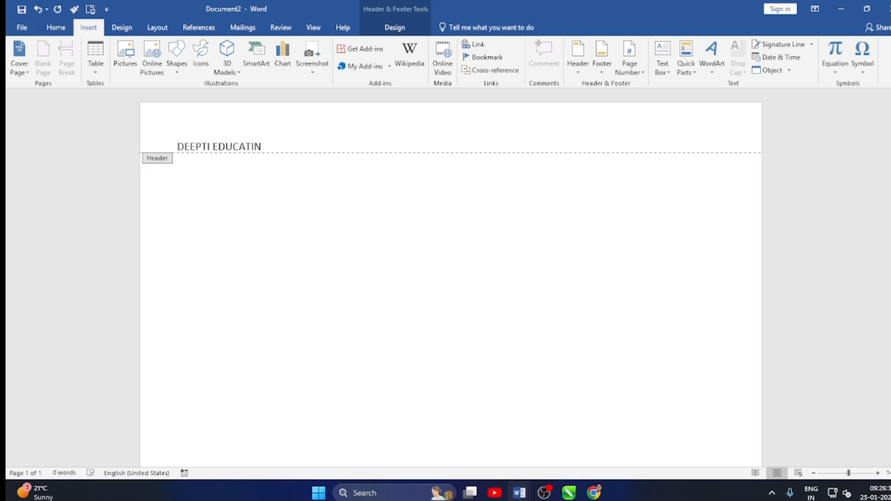
Center the header text and enlarge it to 28 pt.
drag(265, 145, 156, 145)
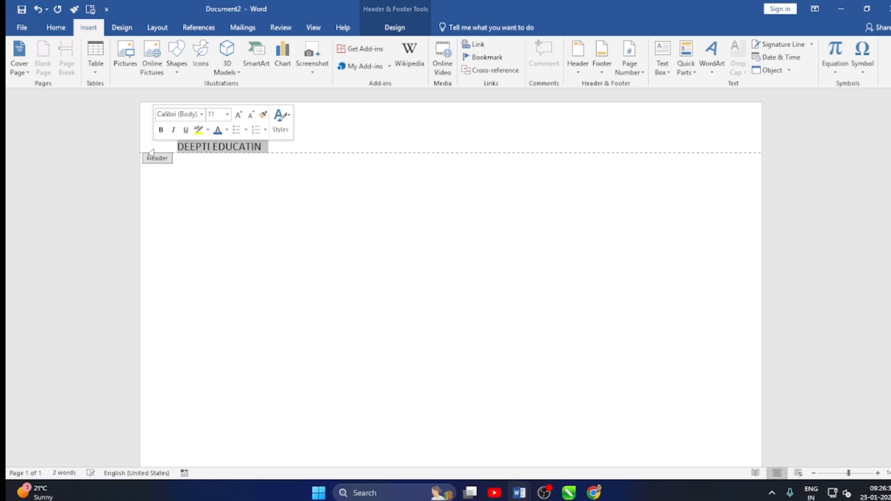
key(ctrl+e)
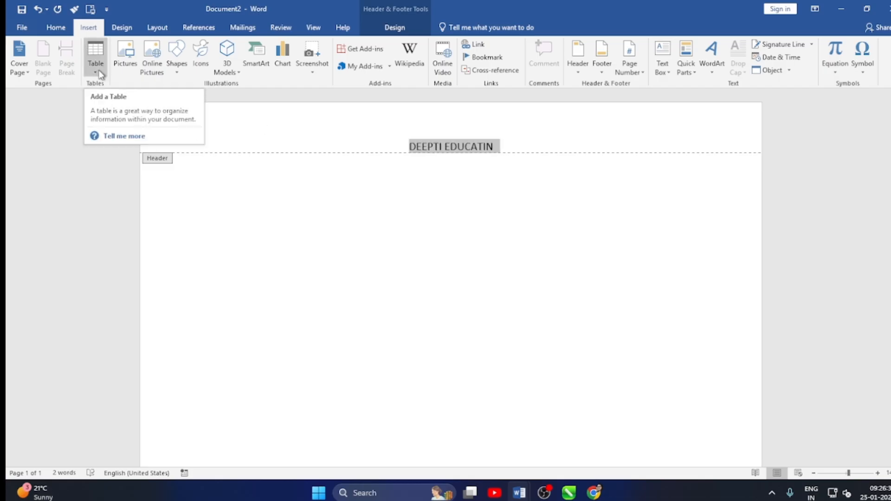
key(ctrl+shift+period)
key(ctrl+shift+period)
key(ctrl+shift+period)
key(ctrl+shift+period)
key(ctrl+shift+period)
key(ctrl+shift+period)
key(ctrl+shift+period)
key(ctrl+shift+period)
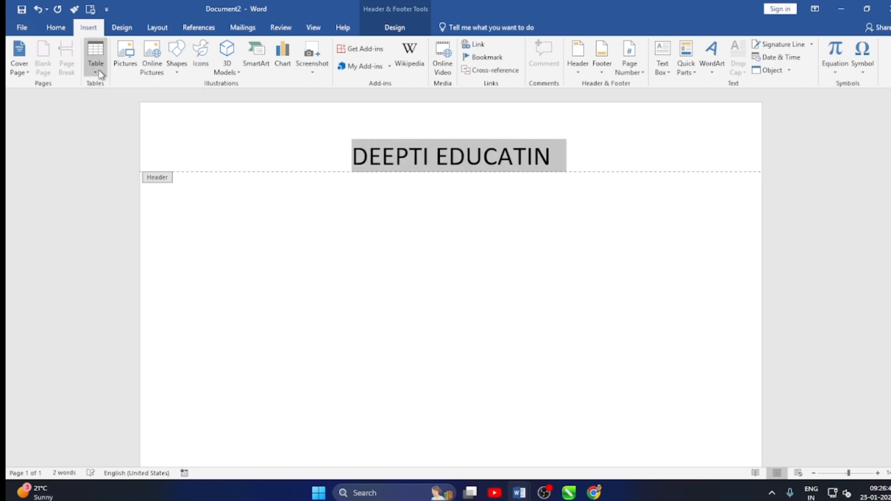
key(ctrl+shift+period)
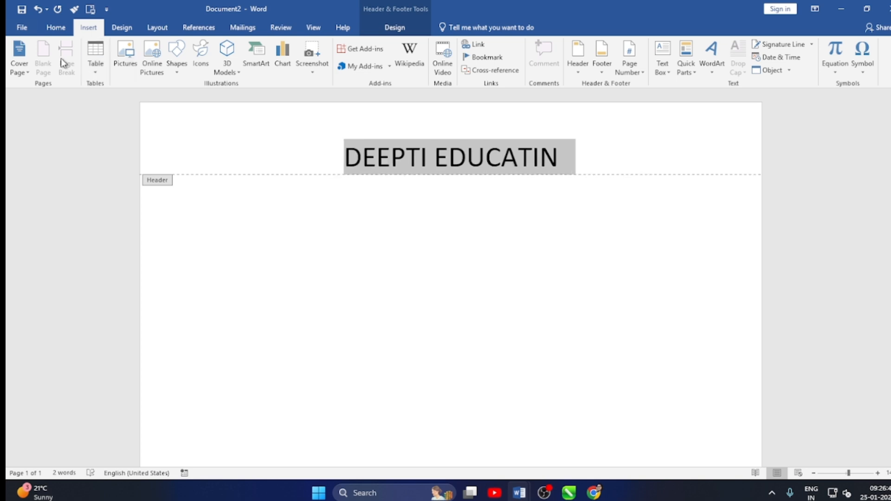
Format the header text in Times New Roman with the standard red font color.
click(56, 28)
click(145, 48)
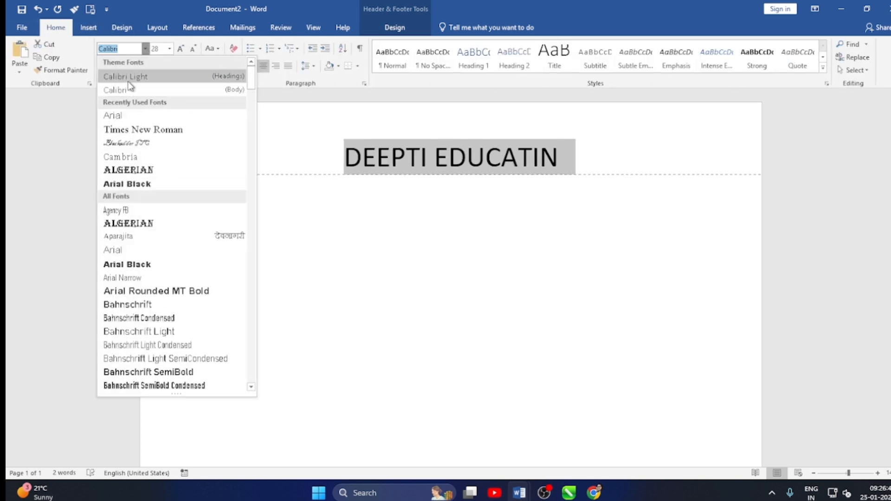
click(120, 131)
click(235, 66)
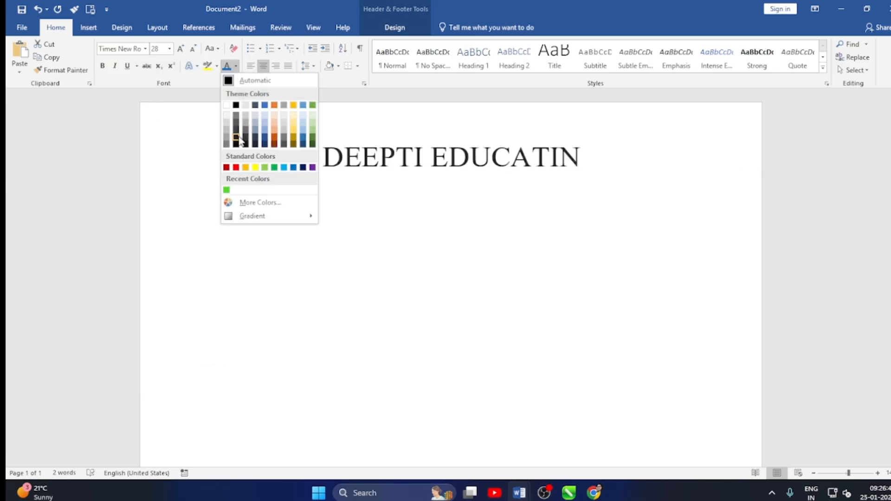
click(235, 167)
click(588, 157)
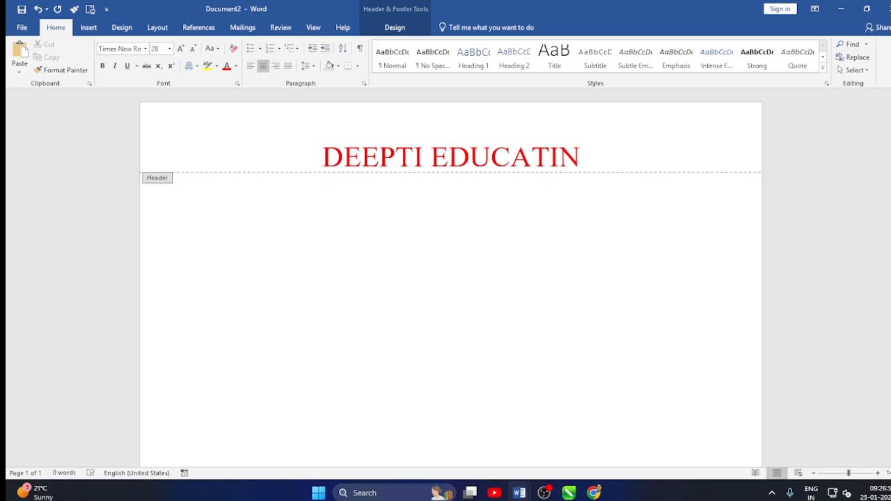
Draw a circle about 1.91 cm high by 1.99 cm wide at the right end of the page header.
click(88, 28)
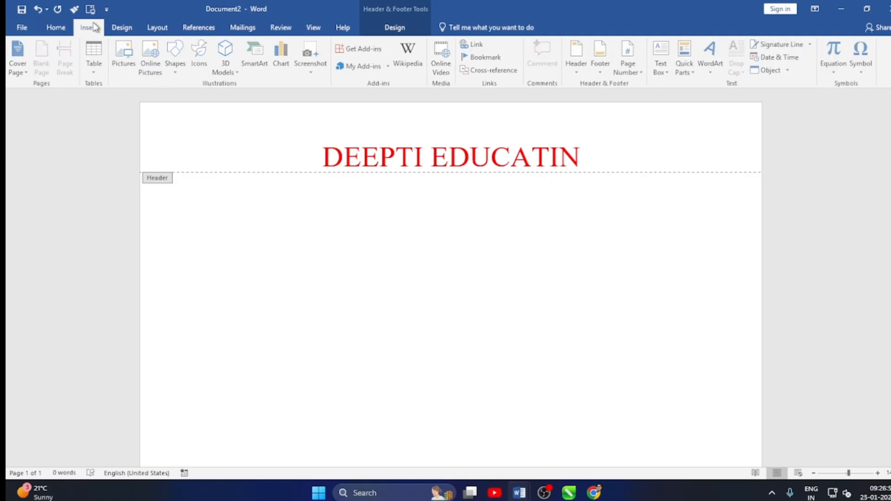
click(176, 74)
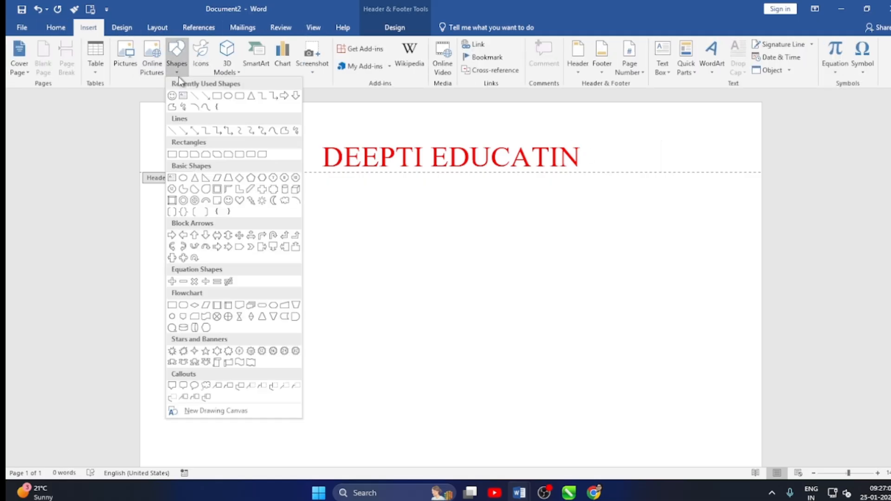
click(225, 95)
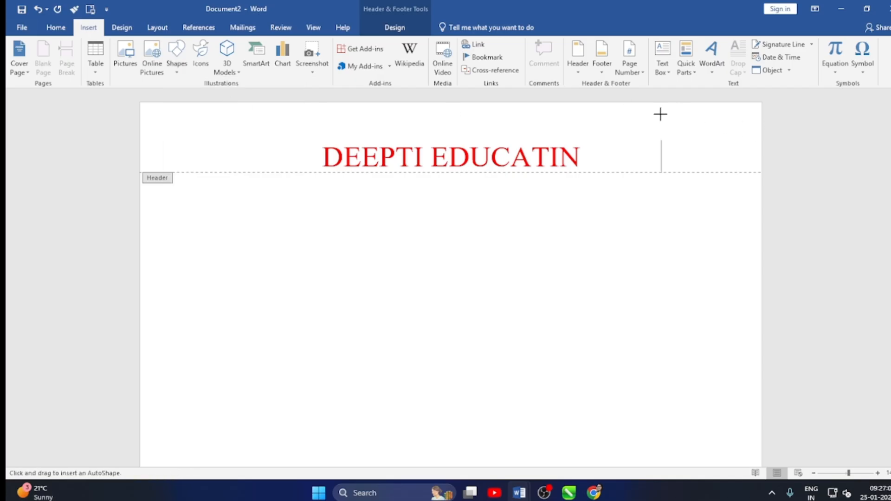
drag(660, 113, 719, 171)
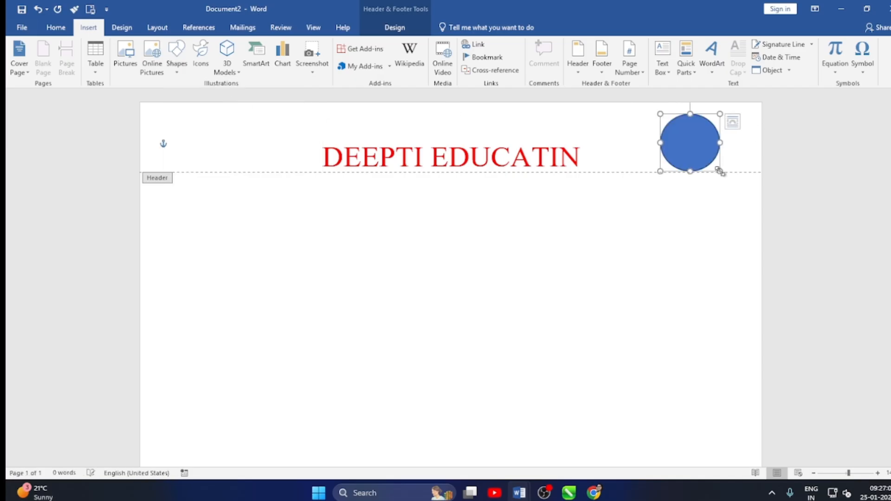
Fill the header circle with the picture file "logo (1)" from the Downloads folder and deselect it.
click(296, 45)
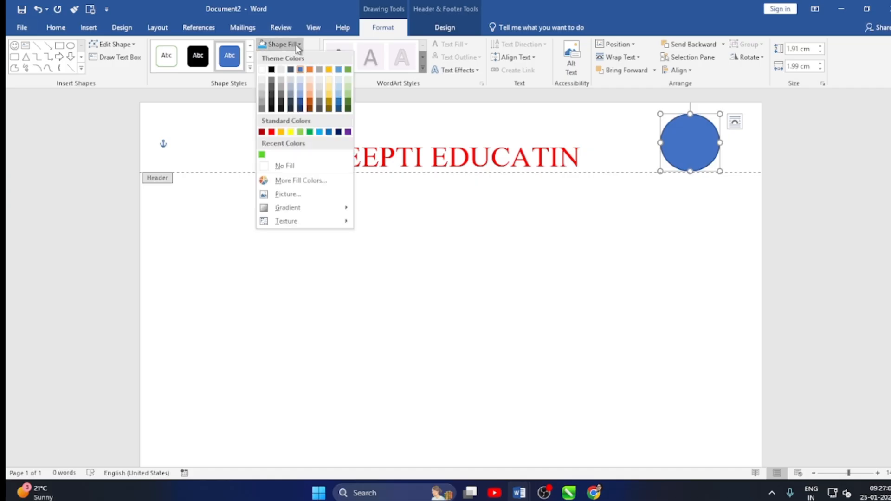
click(293, 197)
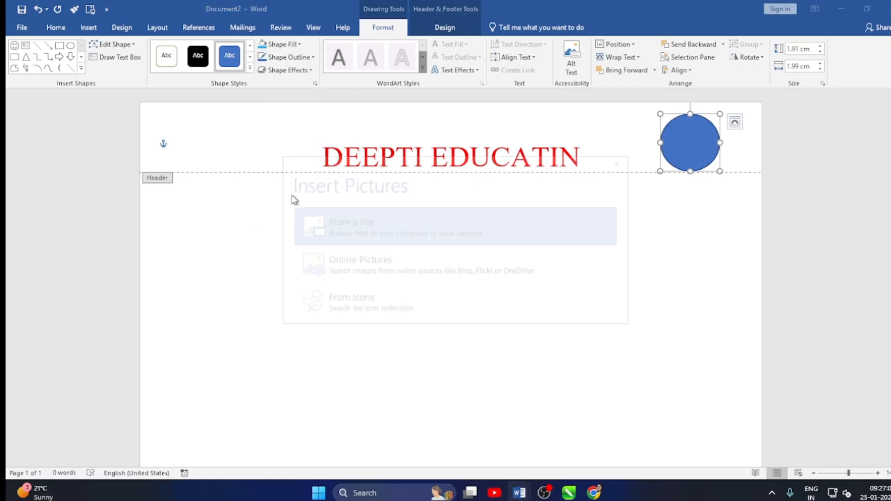
click(383, 241)
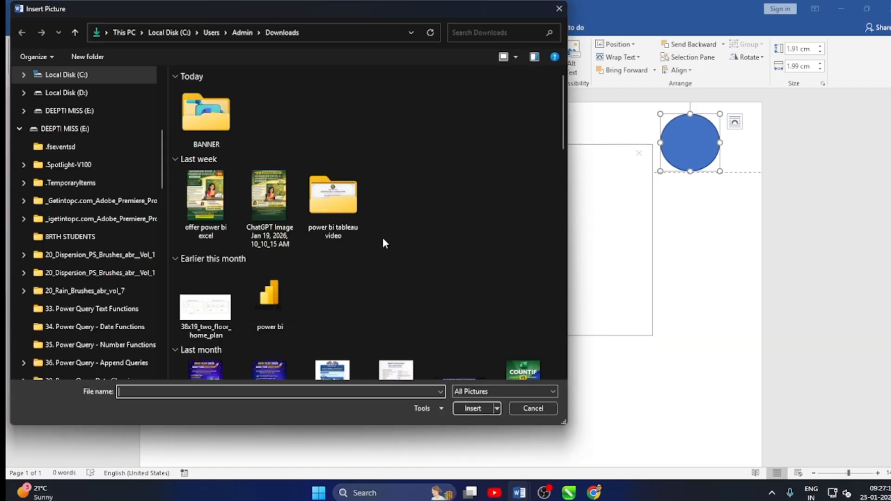
scroll(383, 242, down, 10)
click(392, 305)
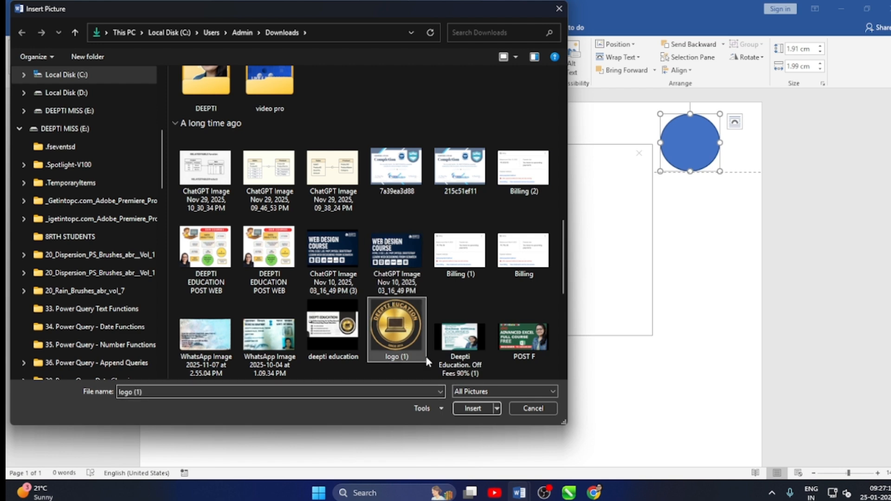
click(473, 408)
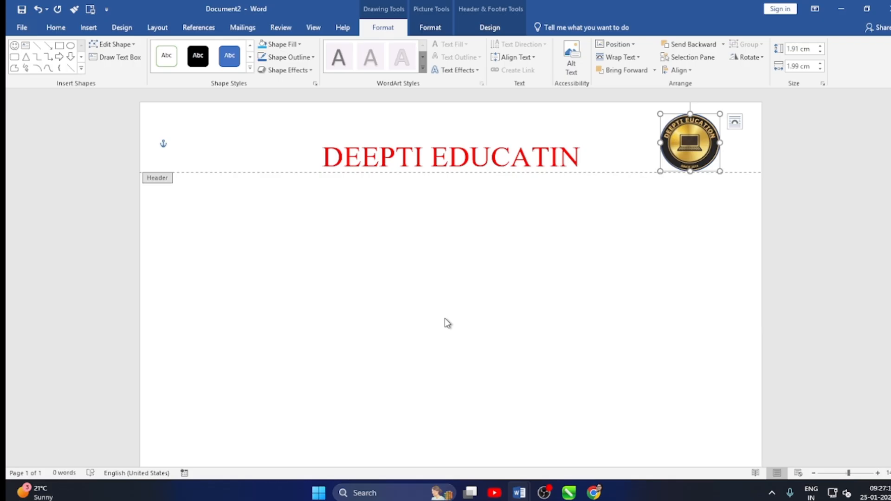
click(591, 158)
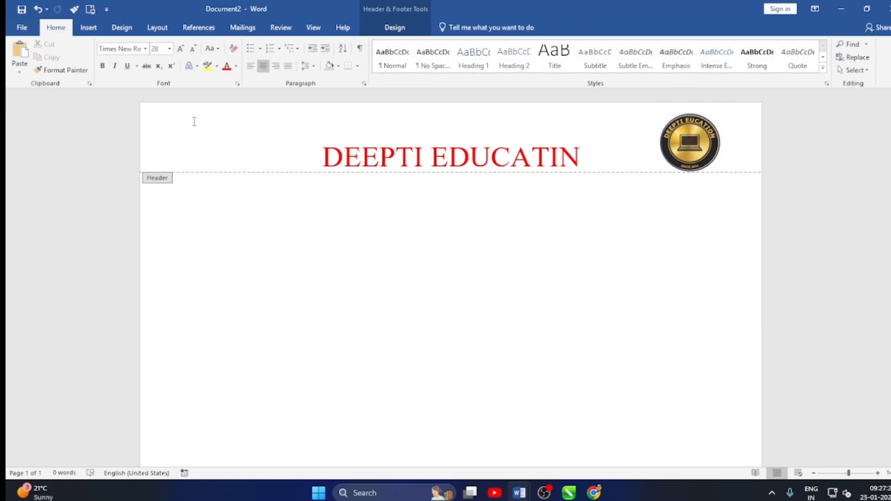
Draw a text box at the left end of the page header, opposite the circular logo.
click(89, 29)
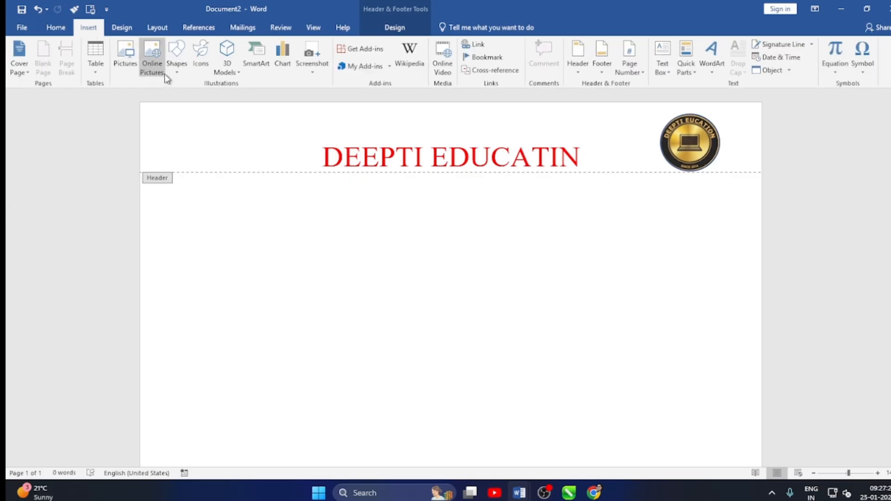
click(177, 71)
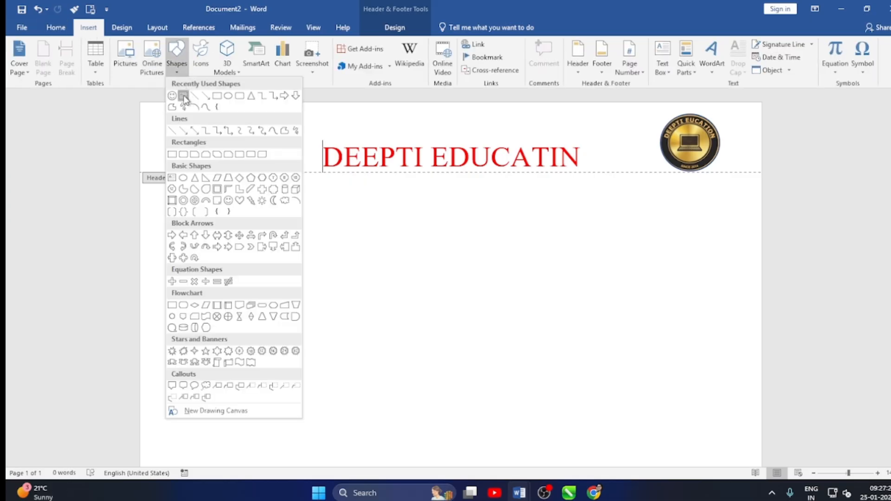
click(184, 96)
mouse_move(182, 115)
mouse_down()
mouse_move(202, 143)
mouse_move(244, 166)
mouse_up()
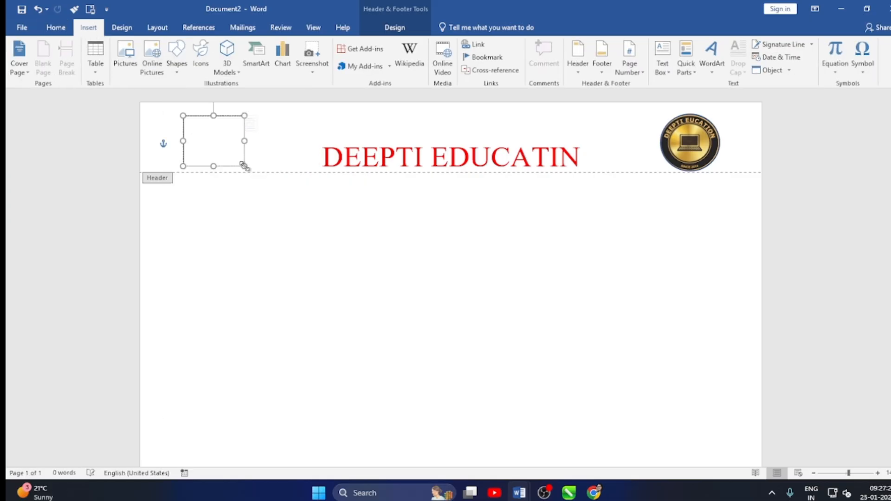
Insert the stack of books icon from the Education category into the header text box.
click(88, 27)
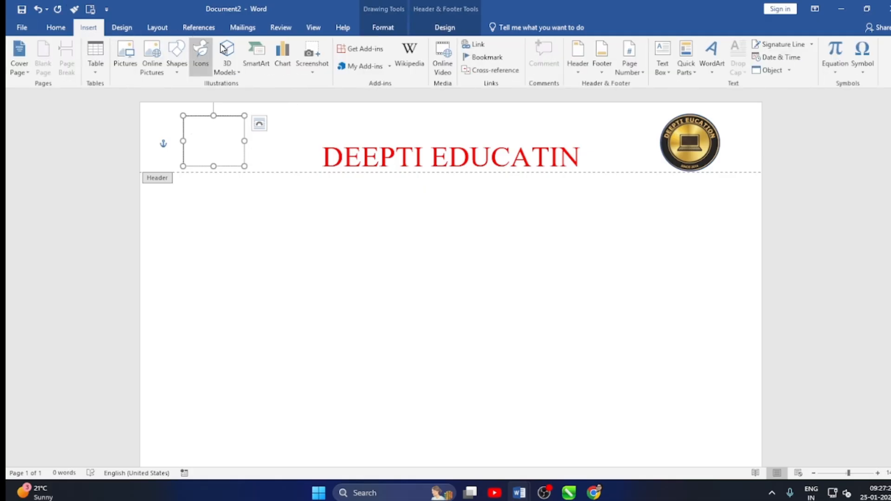
click(204, 63)
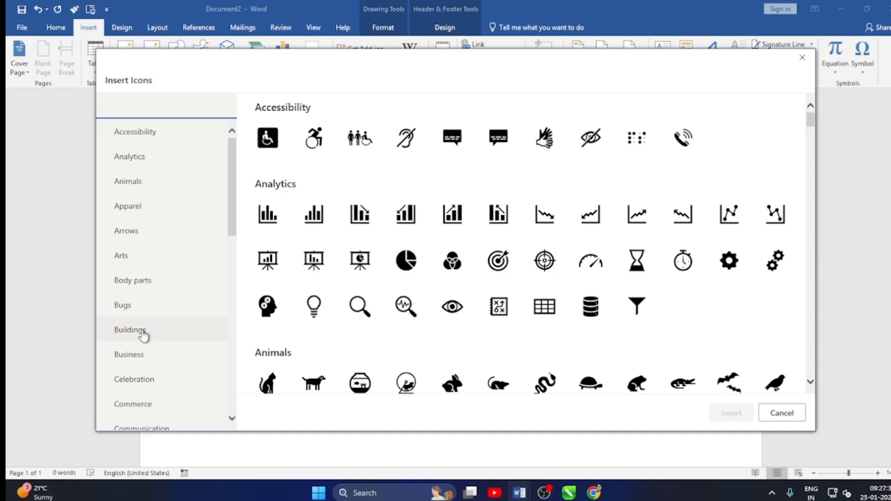
scroll(135, 216, down, 2)
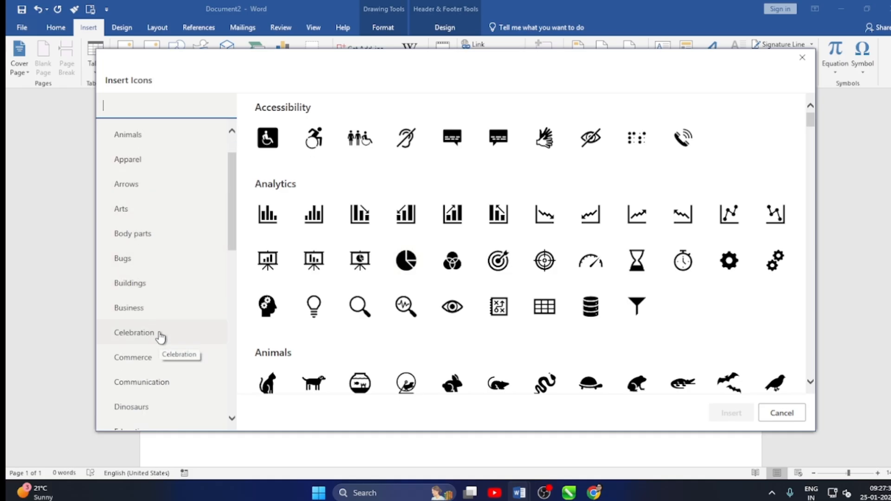
scroll(159, 334, down, 2)
click(131, 392)
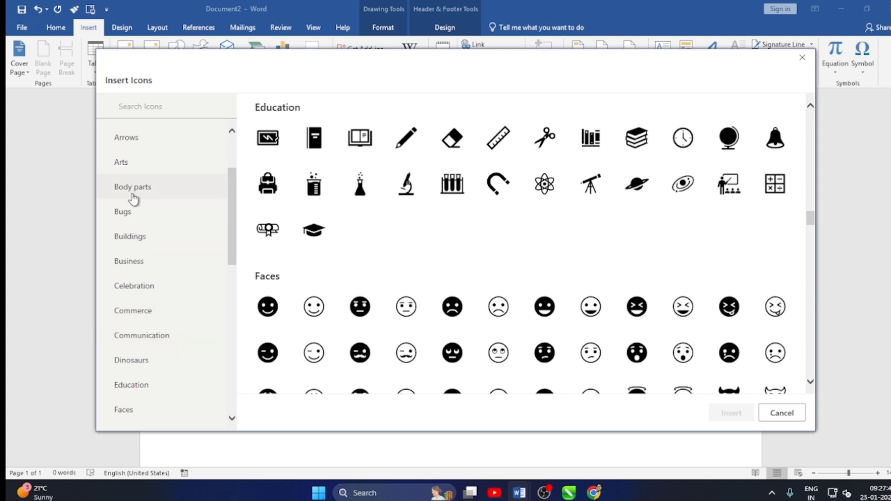
scroll(139, 223, down, 1)
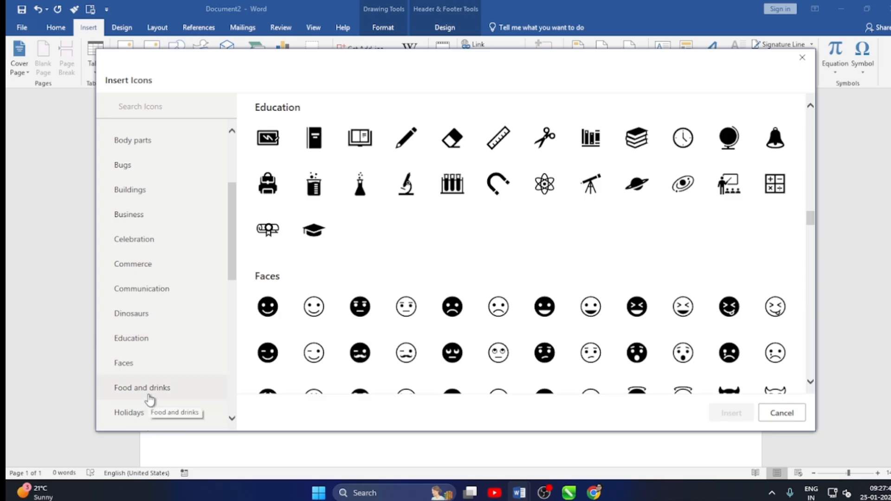
scroll(151, 357, up, 2)
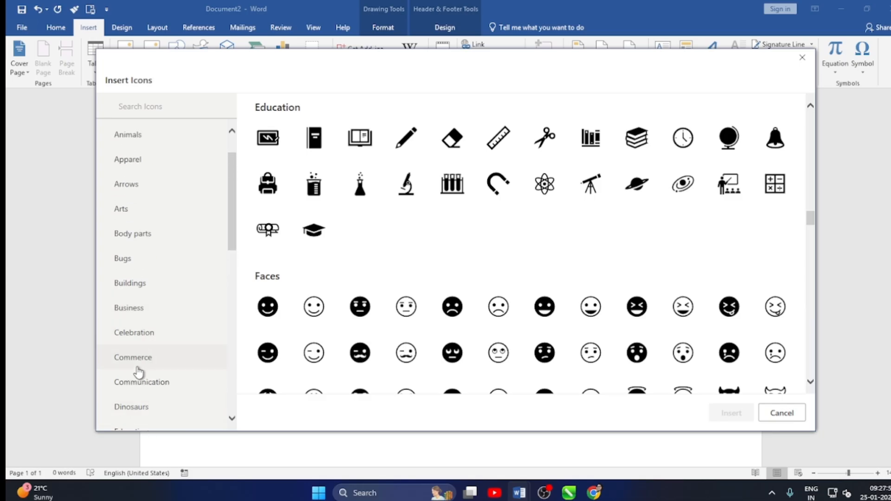
scroll(144, 366, down, 1)
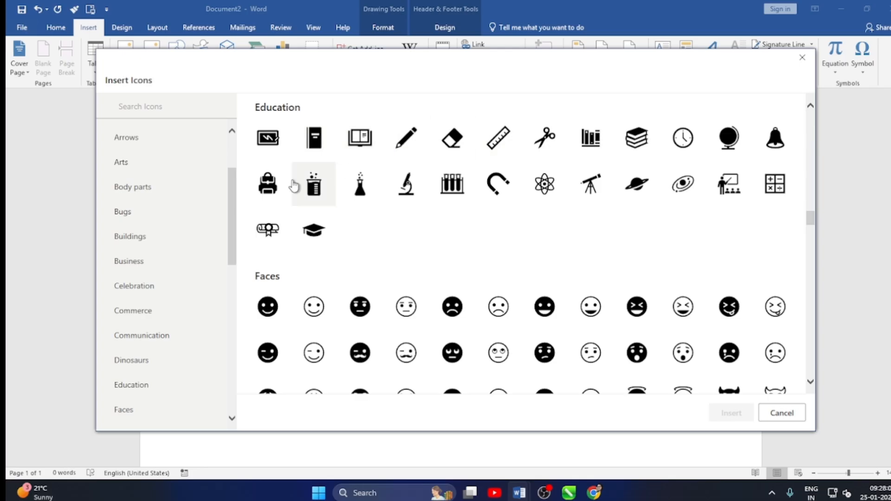
click(633, 139)
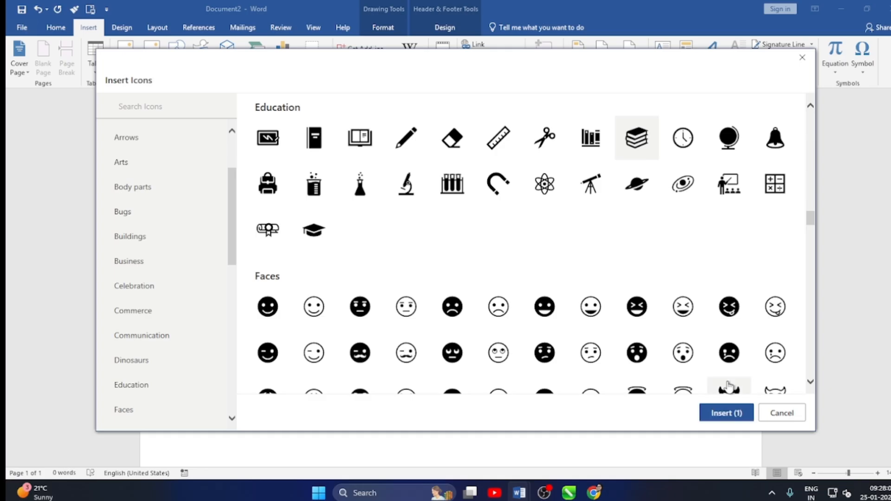
click(720, 412)
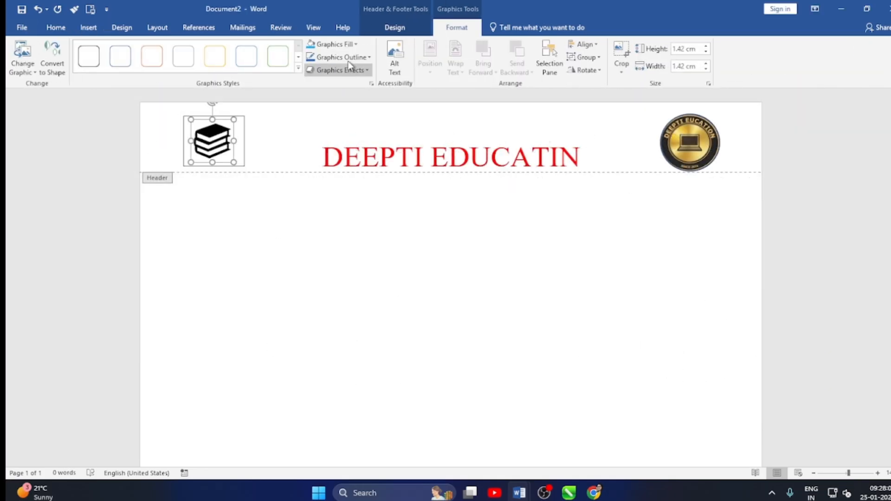
Fill the books icon with the standard red color and select the text box around it.
click(355, 43)
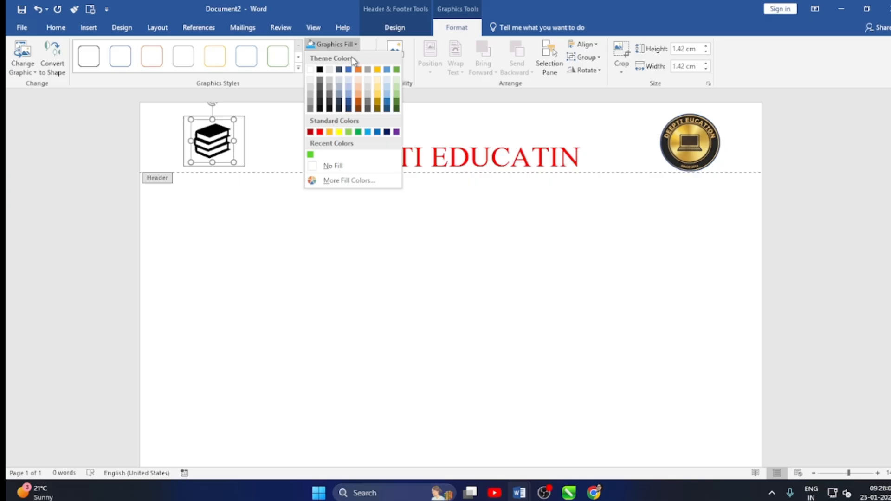
click(320, 132)
click(232, 138)
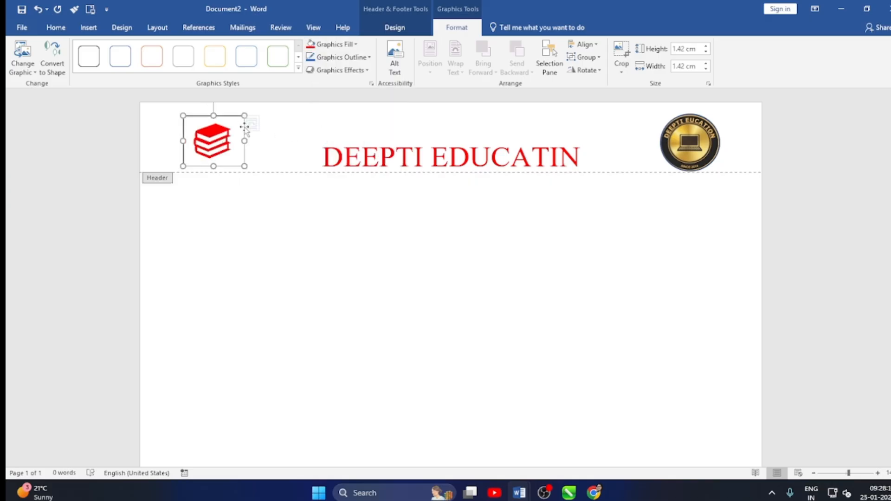
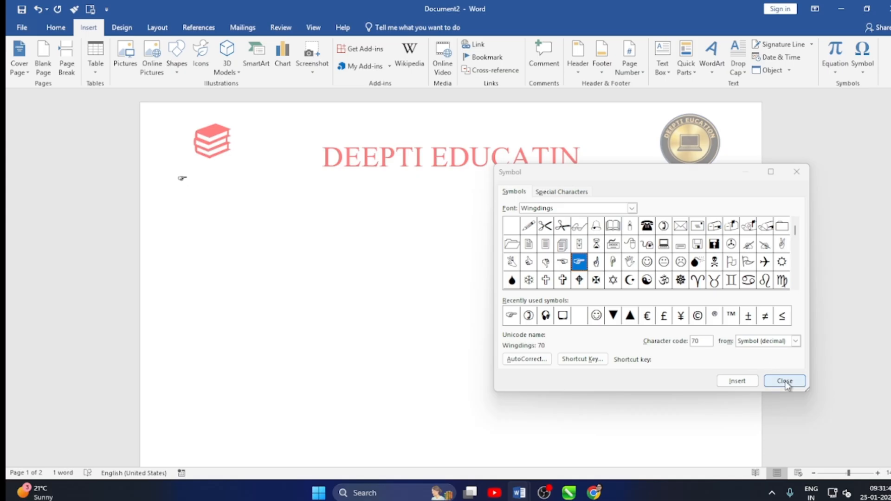
Finish inserting symbols and enlarge the pointing-hand symbol in the page body to font size 48.
click(784, 381)
drag(175, 181, 201, 186)
click(56, 28)
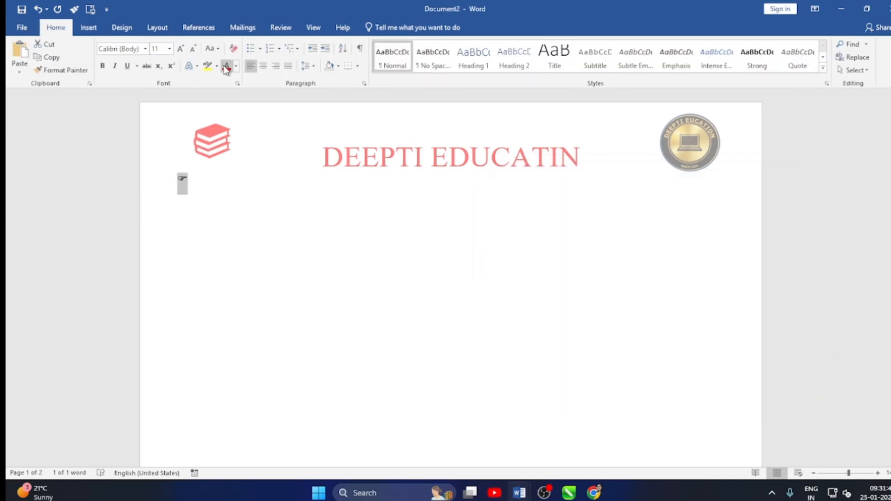
click(183, 51)
click(182, 51)
click(183, 51)
click(182, 52)
click(183, 51)
click(183, 51)
click(182, 51)
click(182, 51)
click(183, 51)
click(183, 51)
click(182, 51)
Color the pointing-hand symbol with the standard dark blue font color and deselect it.
click(236, 65)
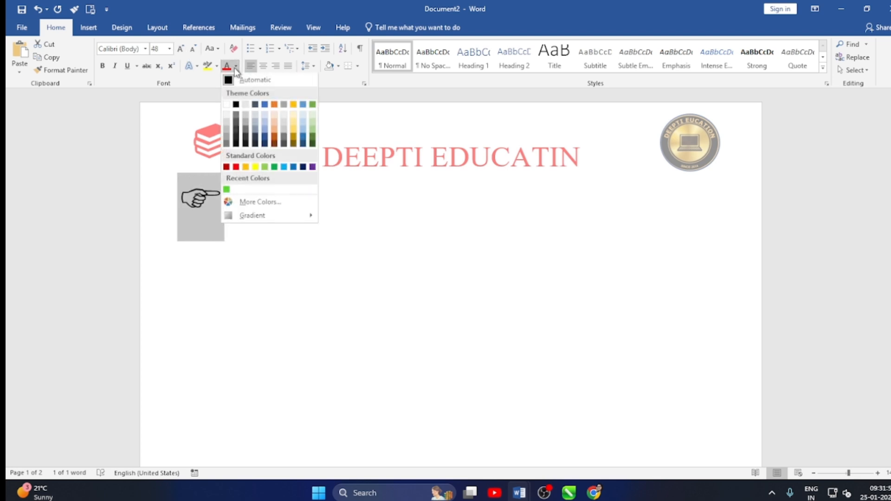
click(302, 163)
click(237, 199)
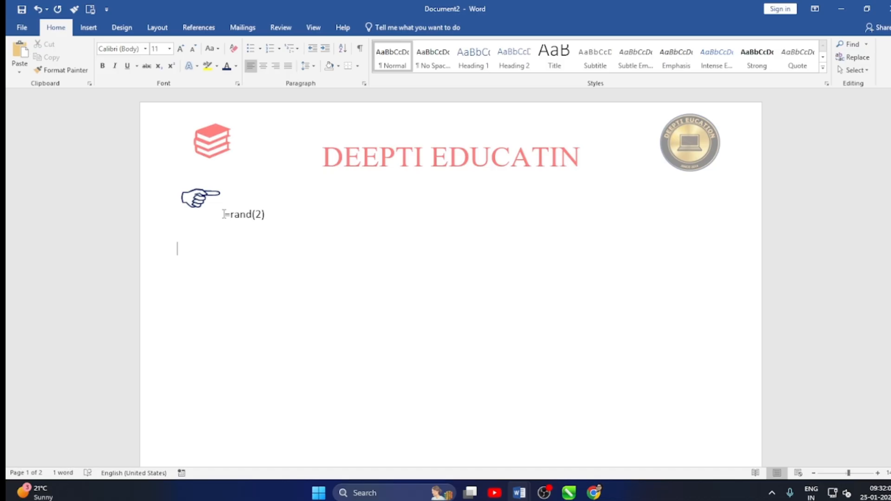
Generate sample text with =rand(2) on its own line below the pointing-hand symbol.
key(Return)
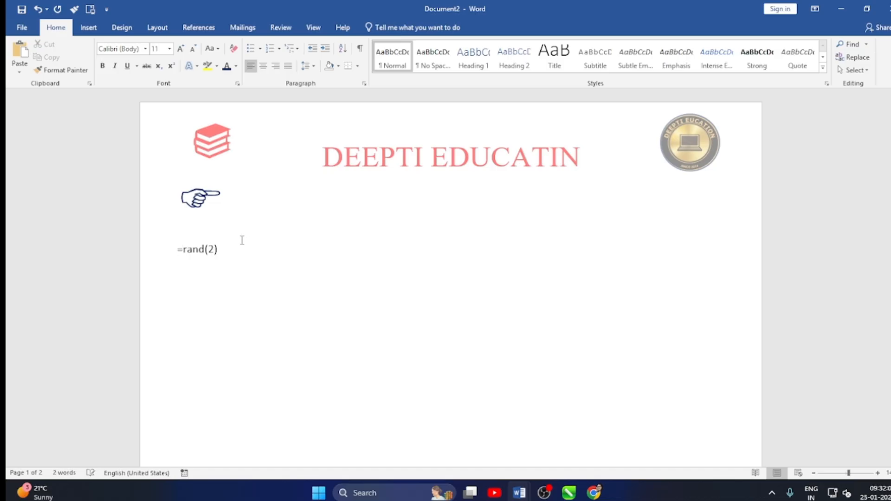
key(Return)
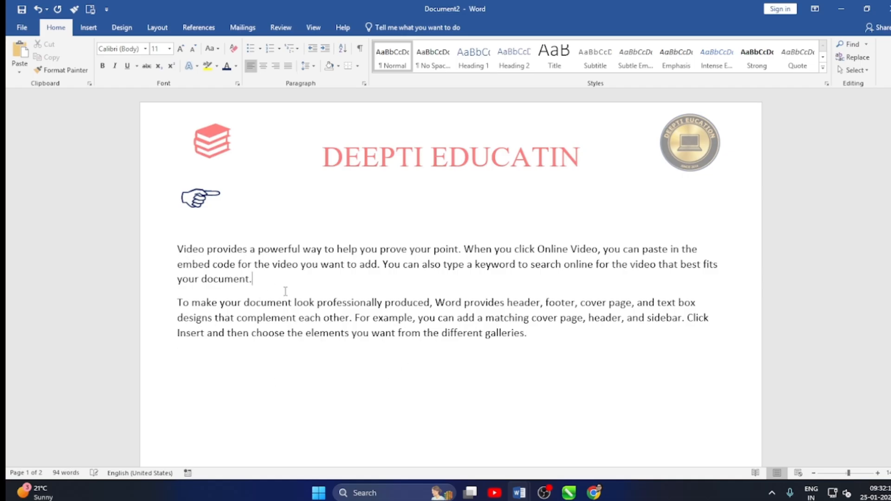
Insert the laurel wreath and shooting star icons from the Celebration category after "help" in the first sample paragraph.
click(358, 253)
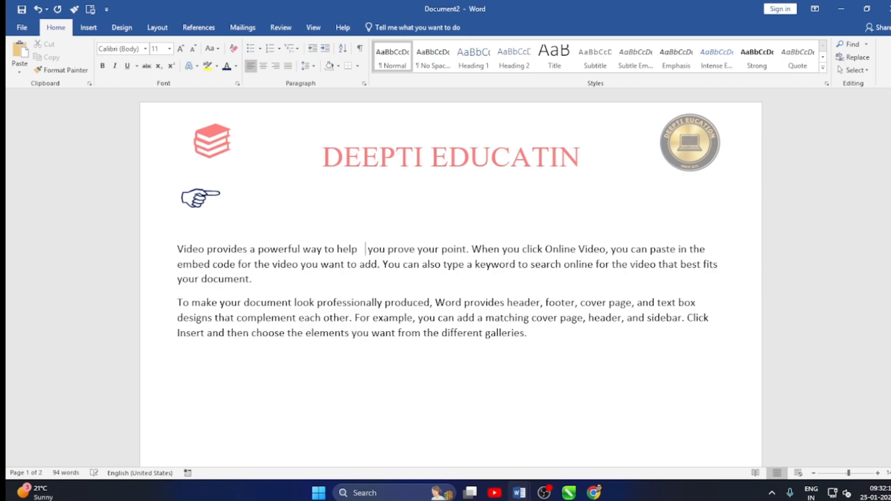
click(89, 28)
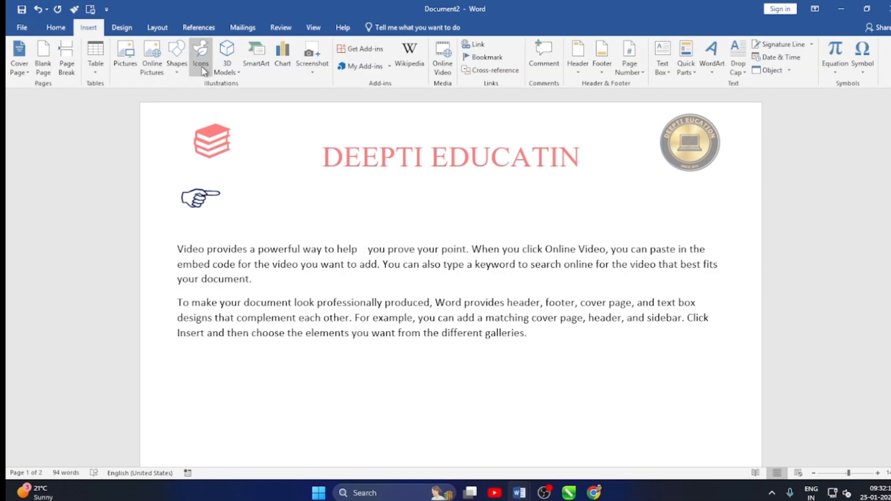
click(202, 64)
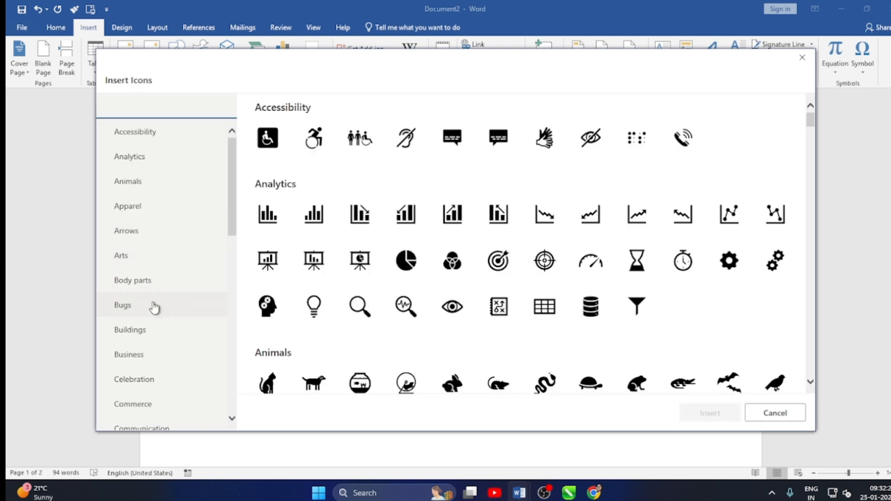
scroll(153, 348, down, 2)
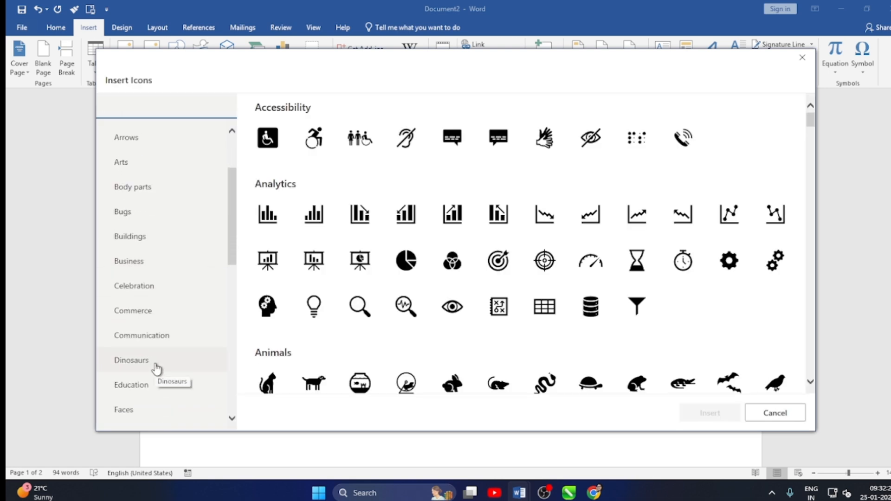
scroll(156, 371, down, 1)
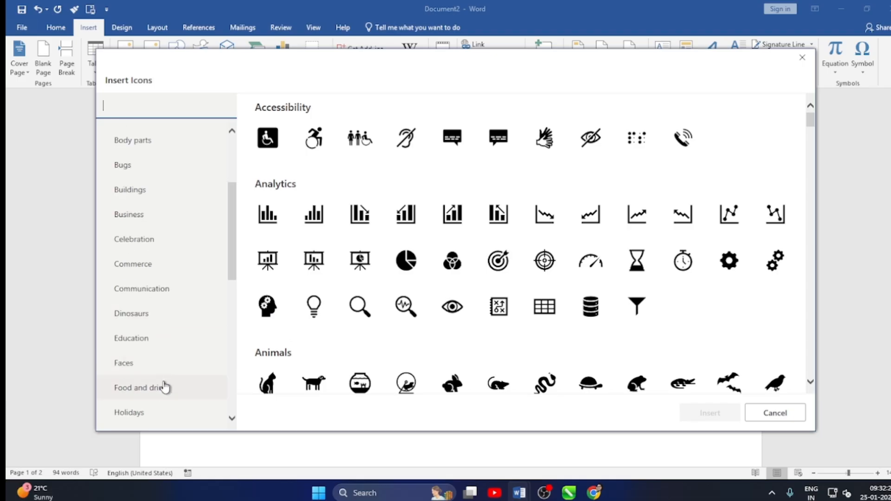
click(147, 417)
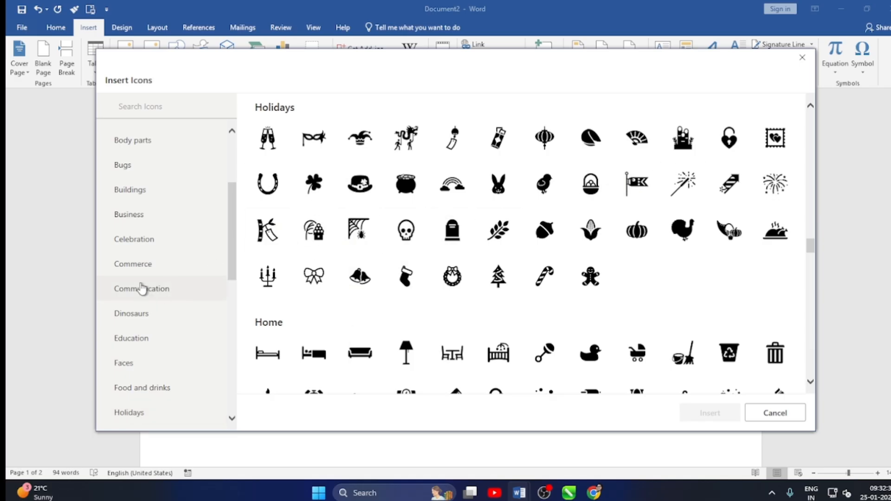
click(135, 245)
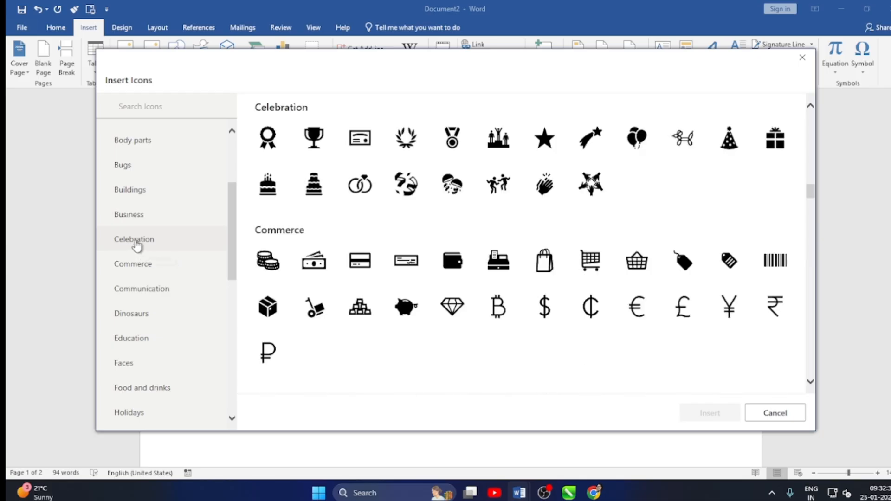
click(407, 154)
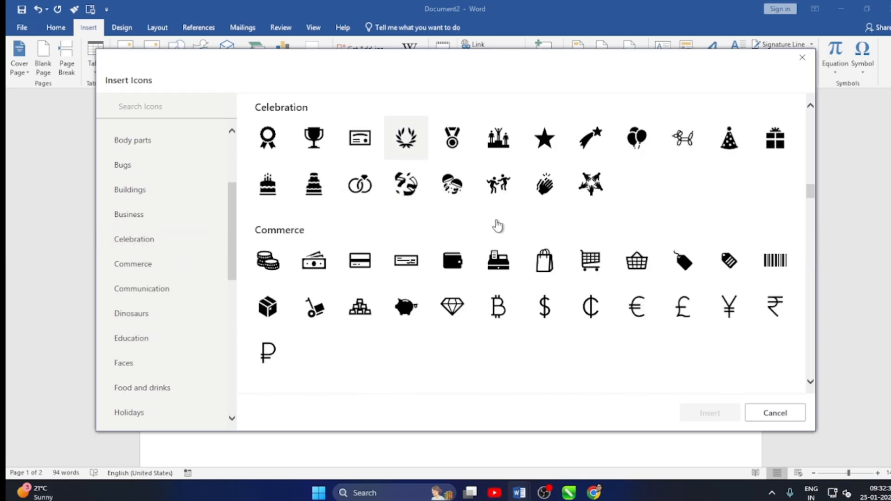
click(590, 153)
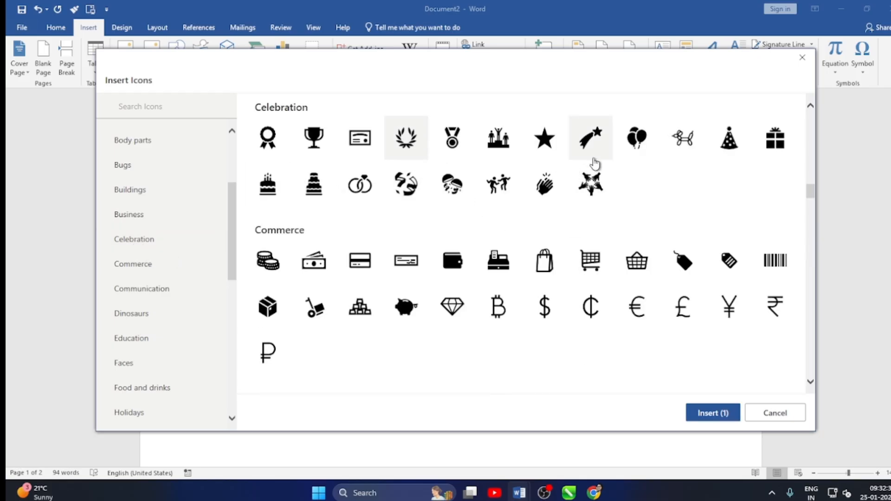
click(697, 420)
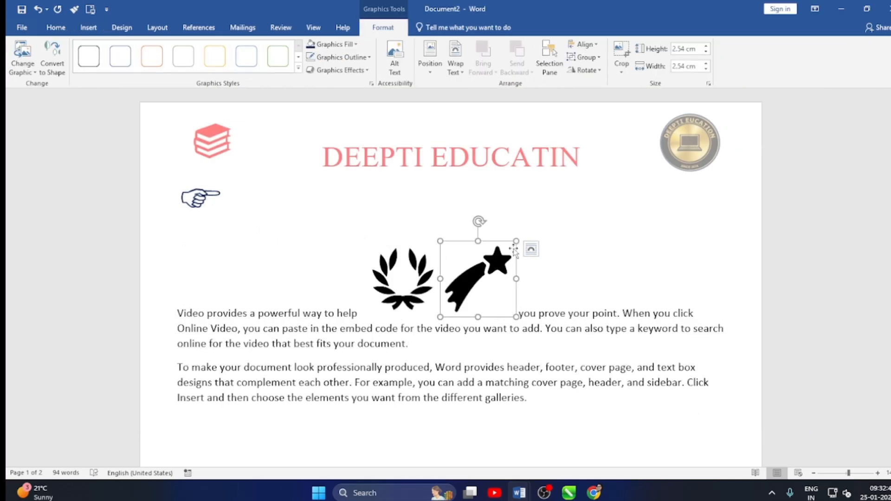
Shrink the laurel wreath icon to about 0.83 cm high and wide.
click(429, 276)
drag(441, 279, 383, 273)
Try to move the shooting star icon up toward the pointing-hand symbol, undo the move and deselect the icon.
click(448, 251)
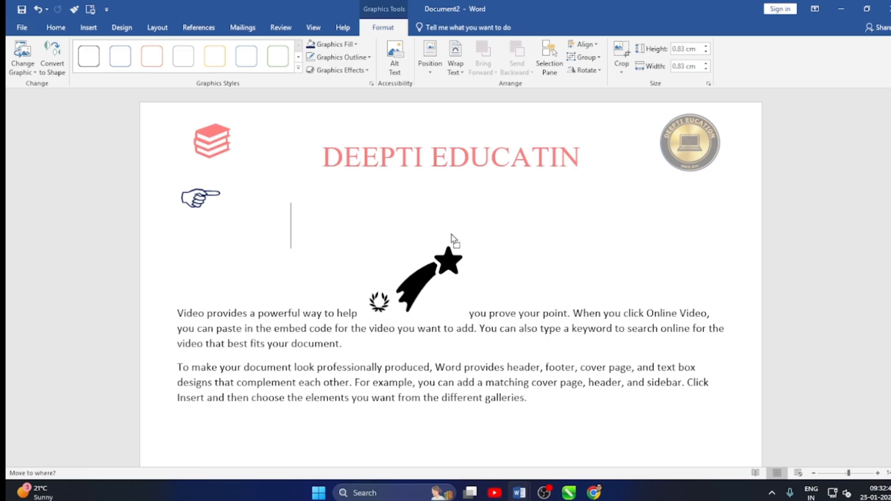
drag(448, 250, 281, 182)
key(ctrl+z)
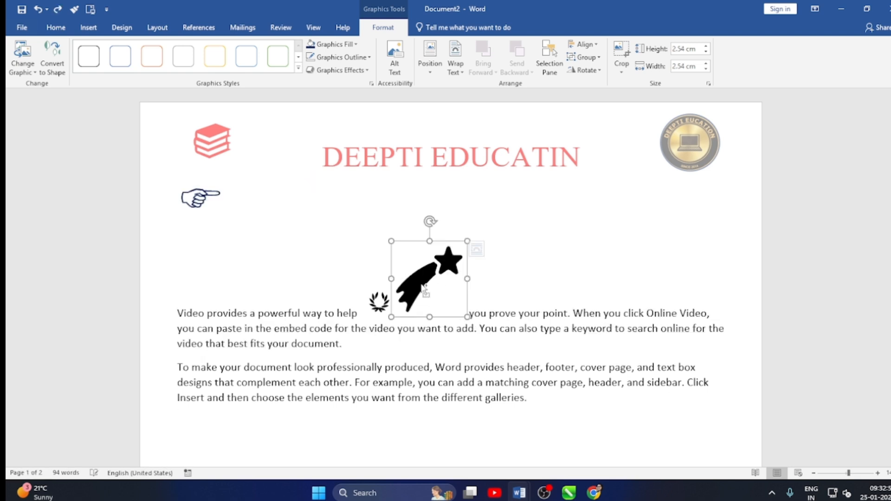
click(513, 261)
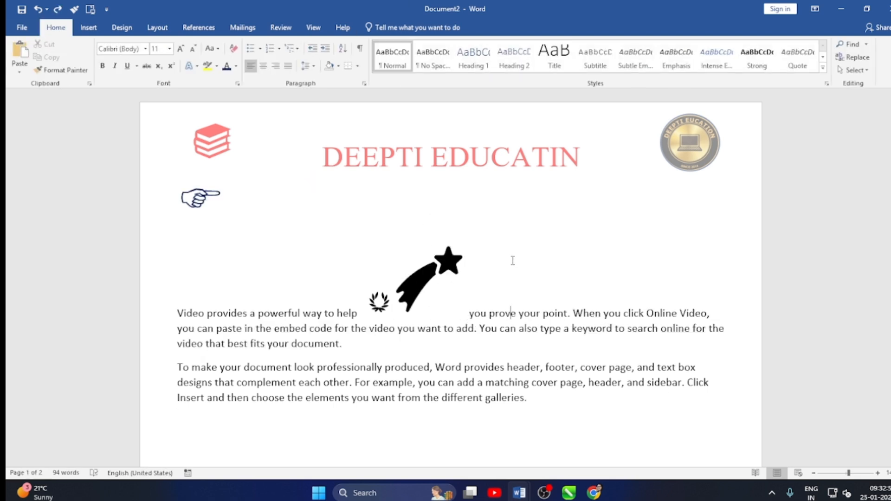
Fill the shooting star icon with the standard light blue color.
click(420, 290)
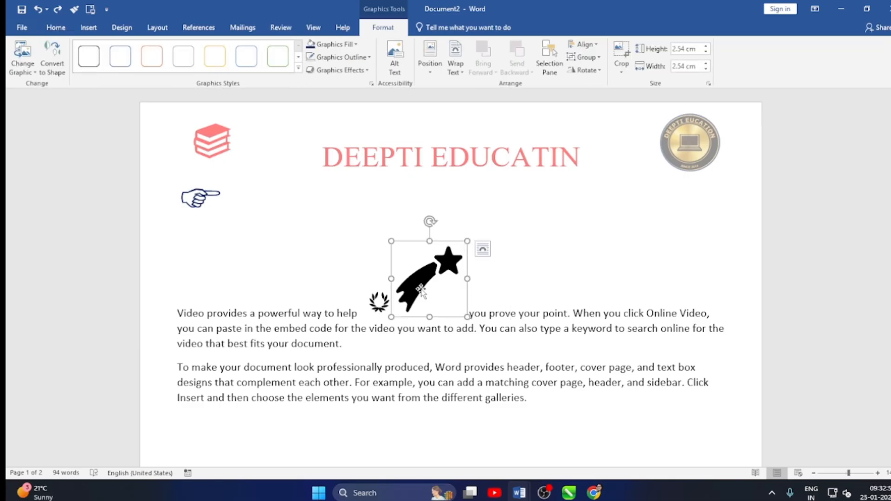
click(339, 44)
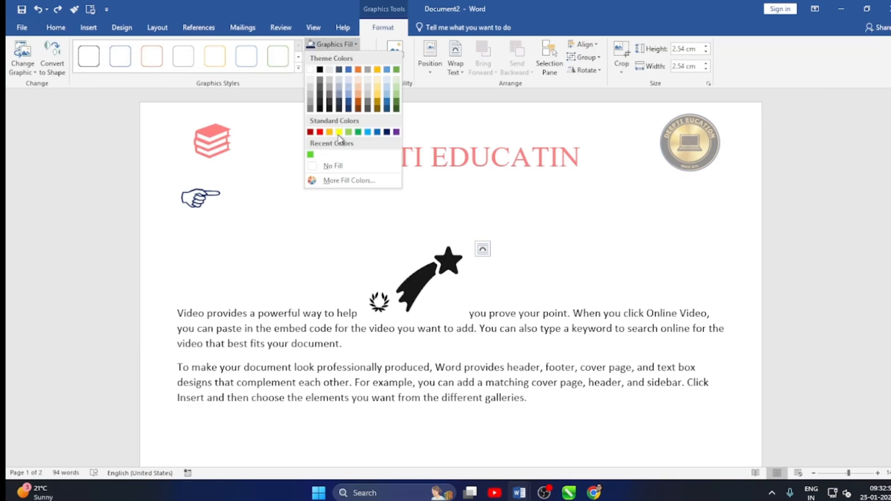
click(367, 133)
Fill the small laurel wreath icon with the standard orange color and deselect it.
click(379, 301)
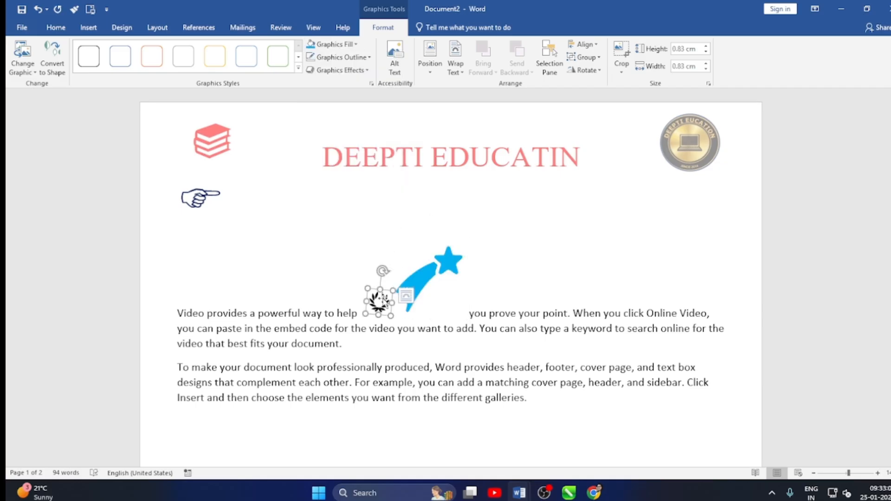
click(355, 45)
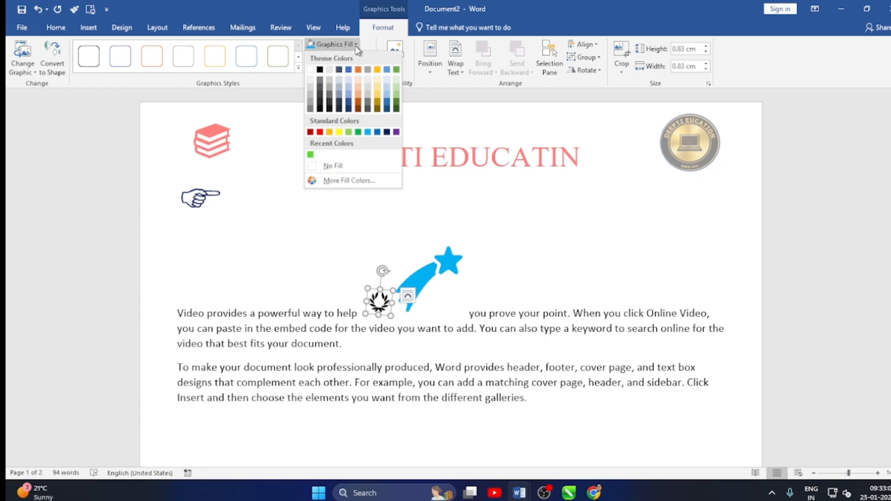
click(329, 132)
click(541, 222)
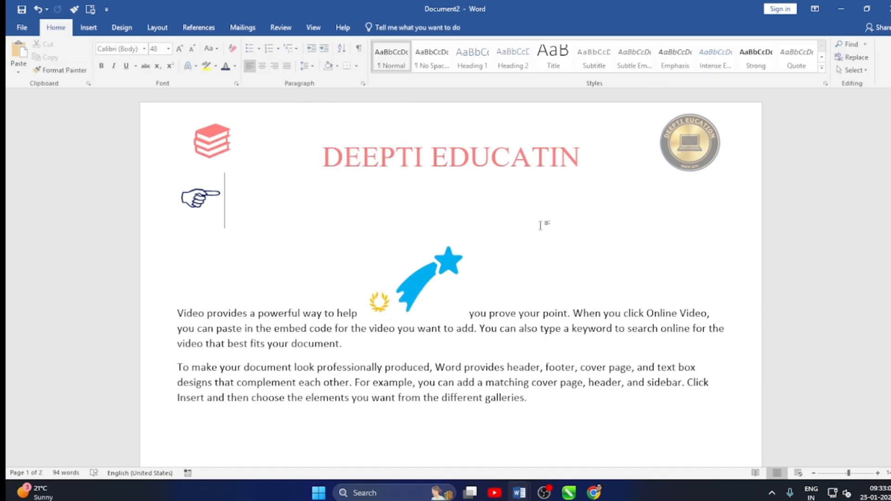
scroll(564, 319, down, 3)
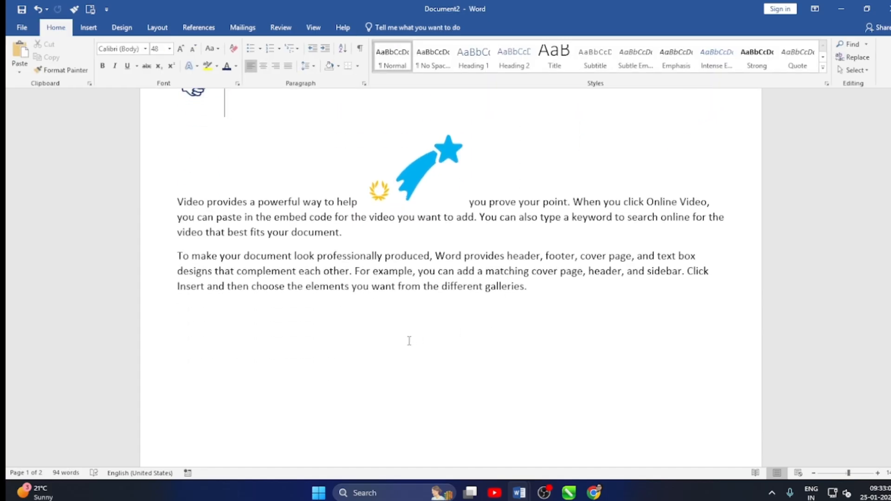
scroll(412, 341, up, 2)
Insert the picture "offer power bi excel" from the Downloads folder on the empty line below the second sample paragraph.
click(227, 397)
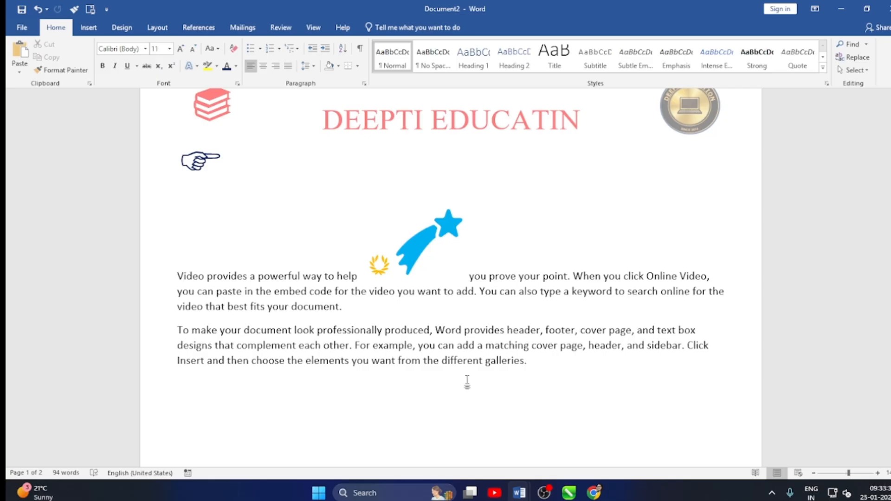
scroll(466, 379, down, 2)
scroll(466, 379, up, 3)
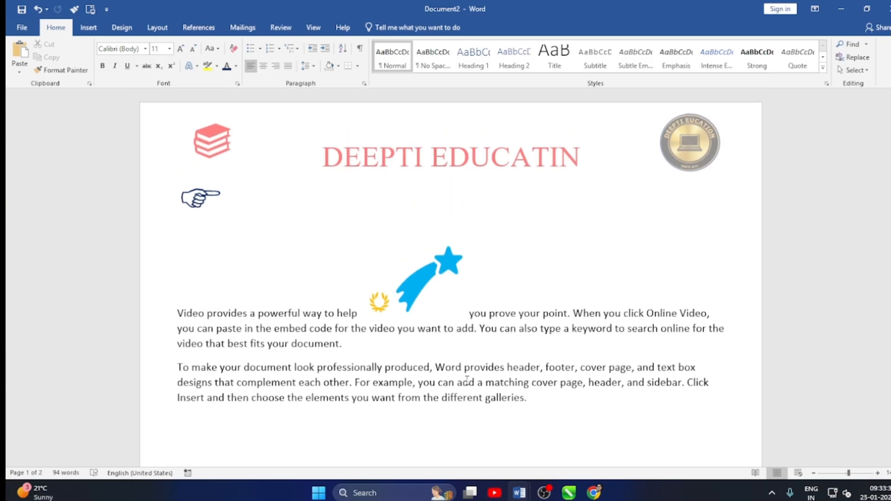
scroll(427, 345, down, 2)
scroll(408, 348, up, 2)
scroll(369, 346, down, 2)
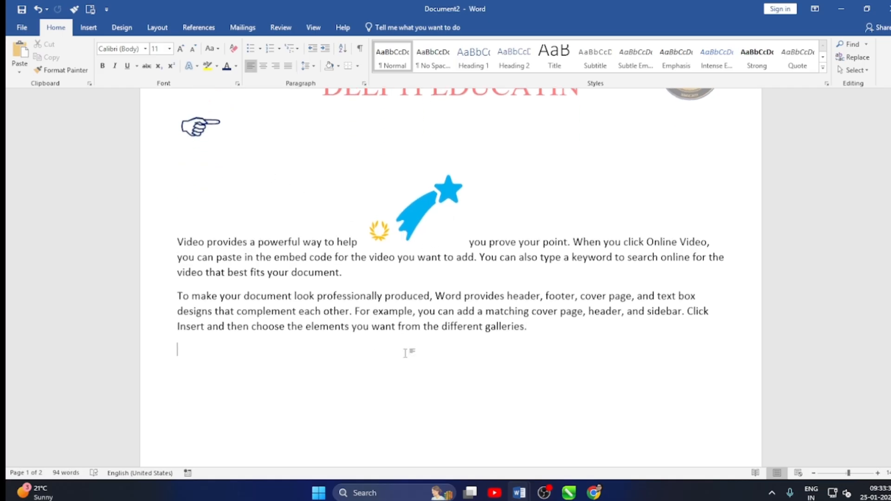
click(87, 29)
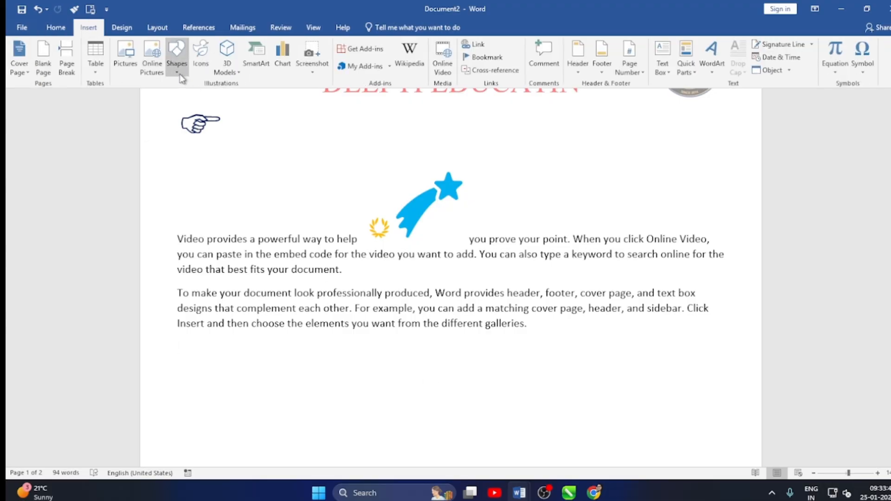
click(126, 53)
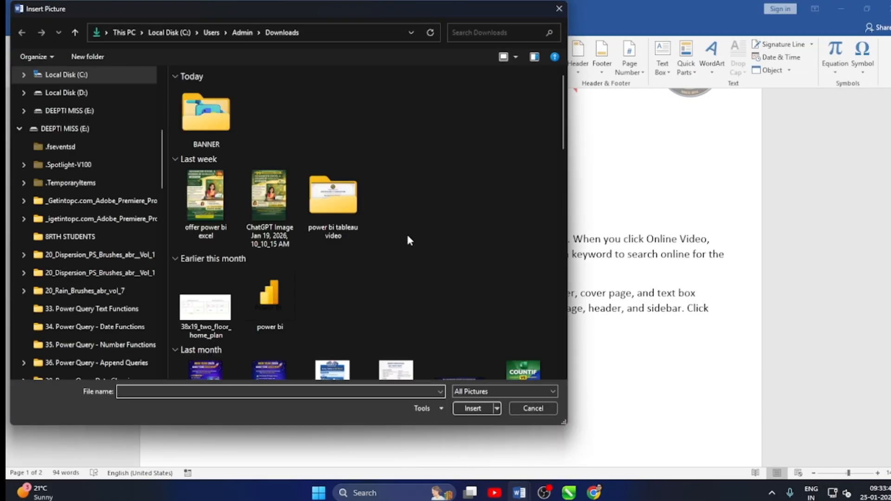
scroll(410, 232, down, 10)
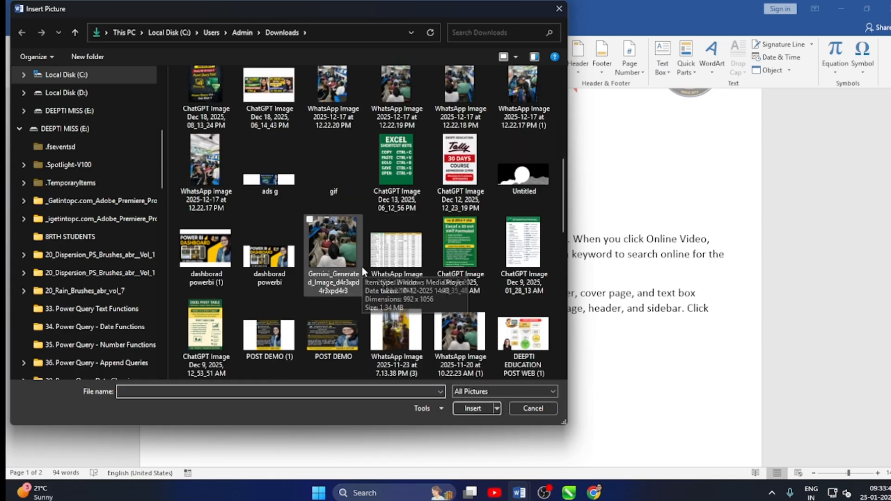
scroll(336, 315, down, 5)
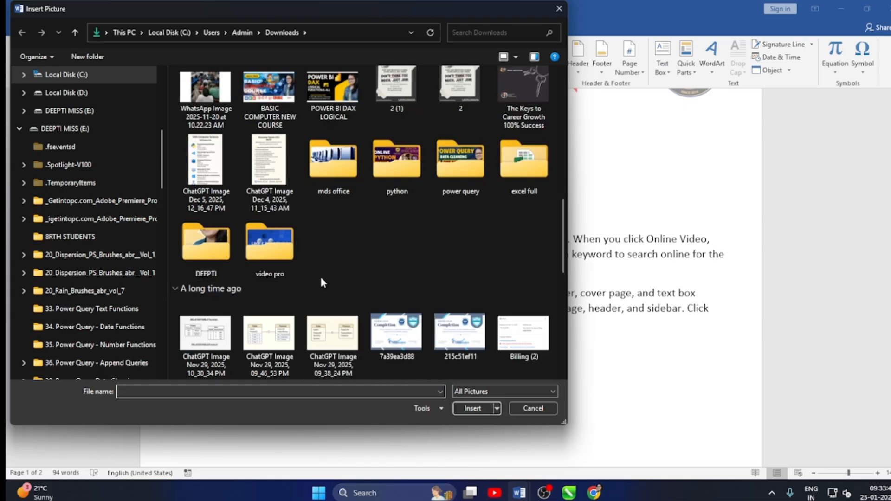
scroll(322, 277, up, 5)
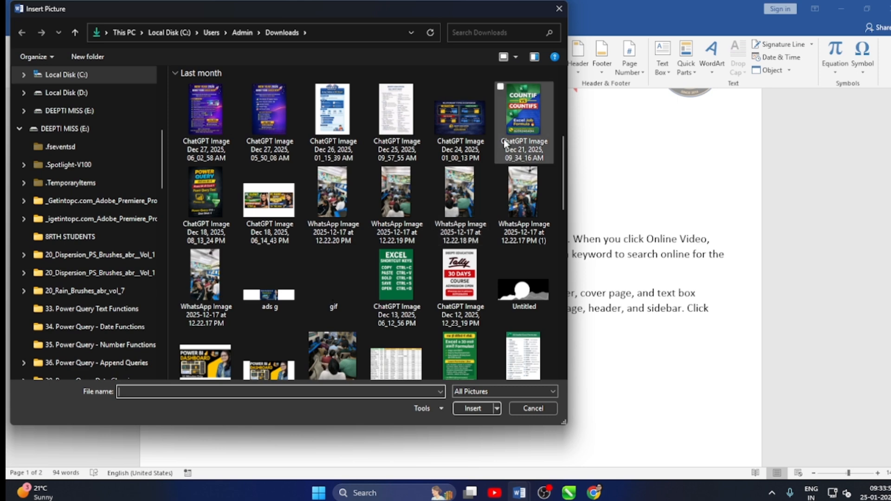
scroll(255, 216, up, 3)
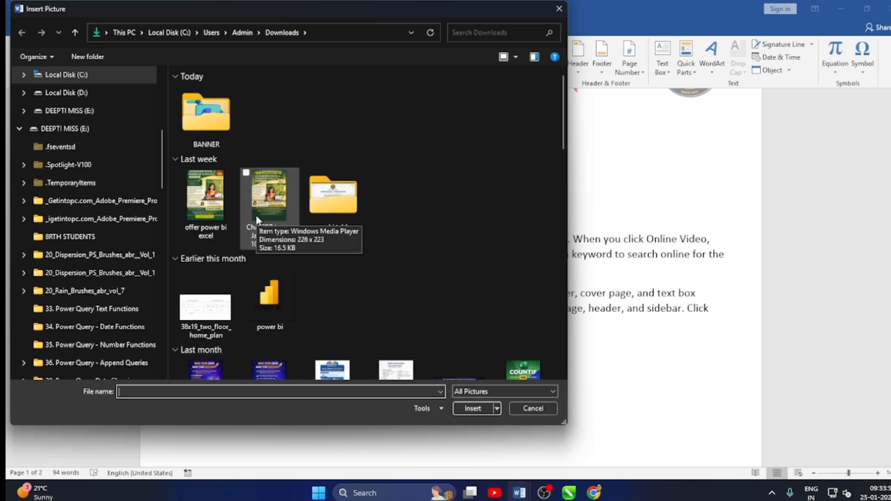
click(224, 205)
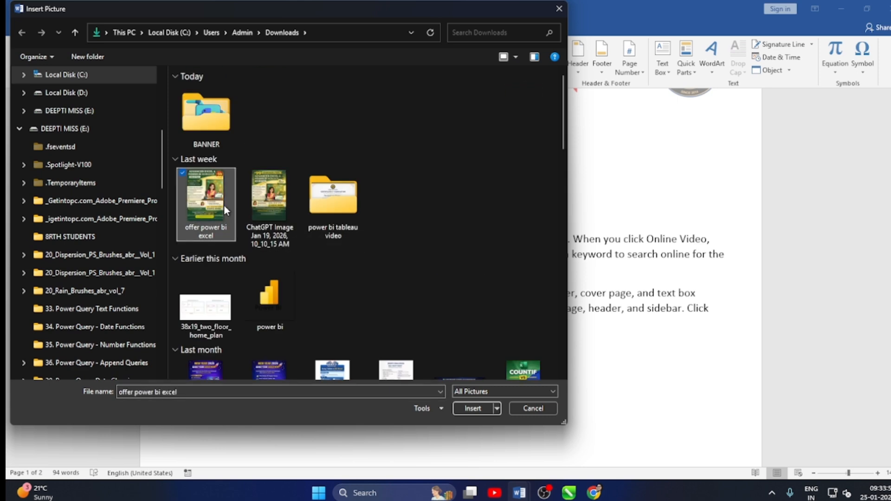
click(473, 409)
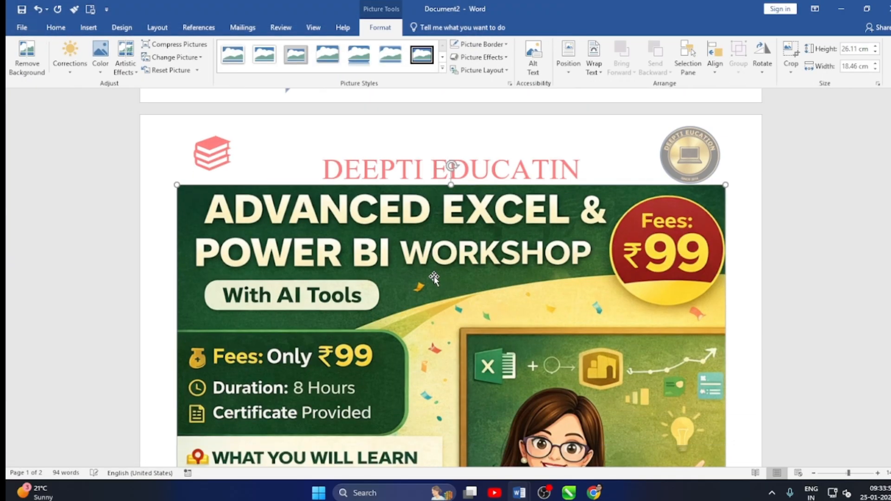
Reduce the inserted workshop picture's height to 25.4 cm, keeping its proportions.
scroll(436, 271, down, 2)
scroll(436, 271, down, 10)
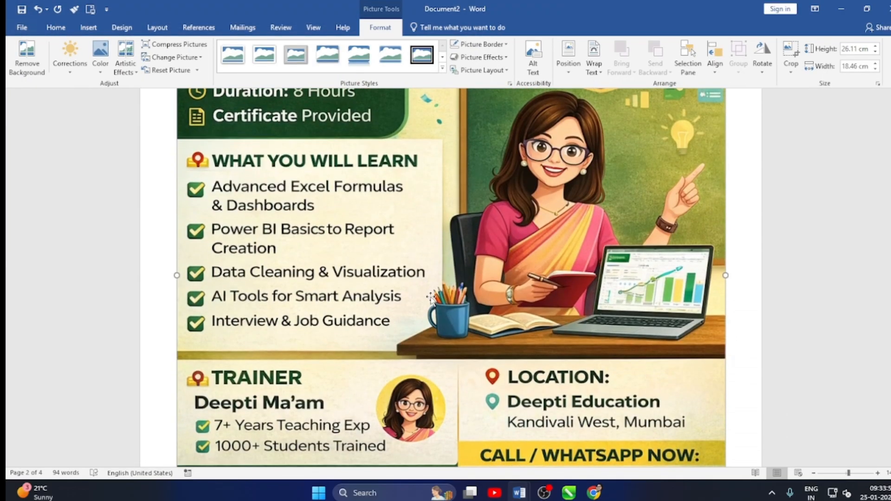
scroll(465, 327, down, 4)
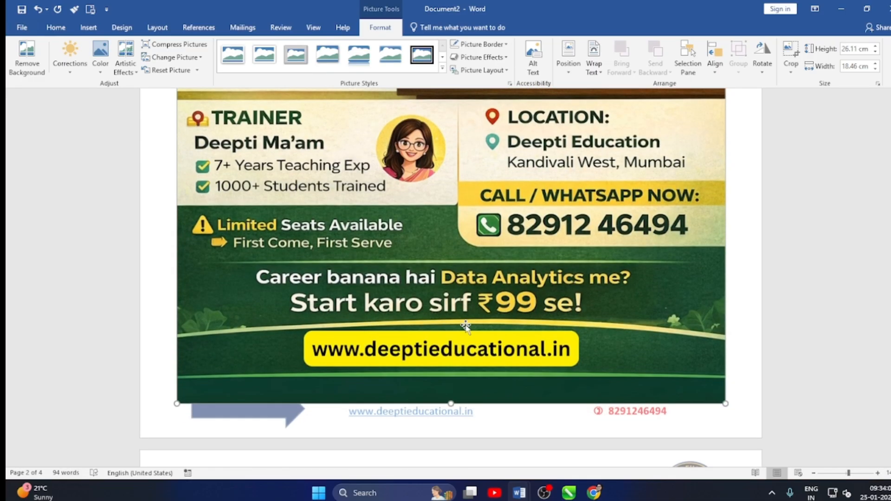
scroll(465, 327, up, 6)
scroll(466, 327, up, 12)
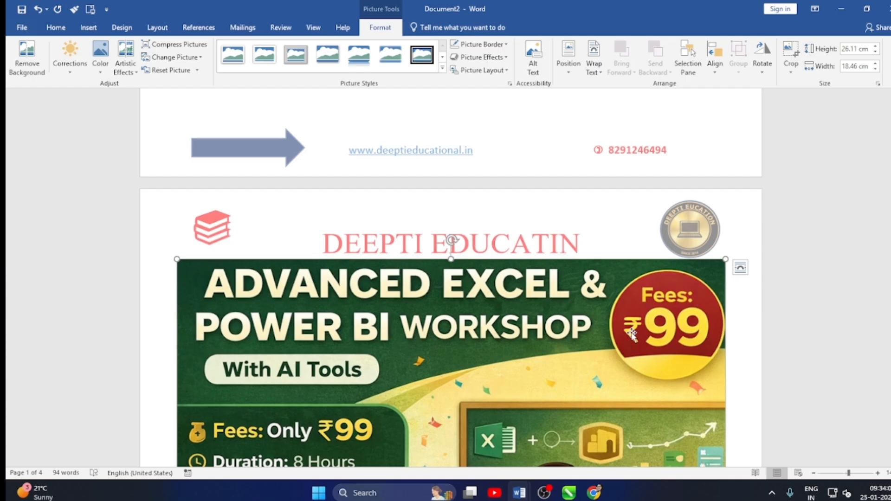
click(874, 53)
click(875, 54)
click(875, 53)
click(875, 54)
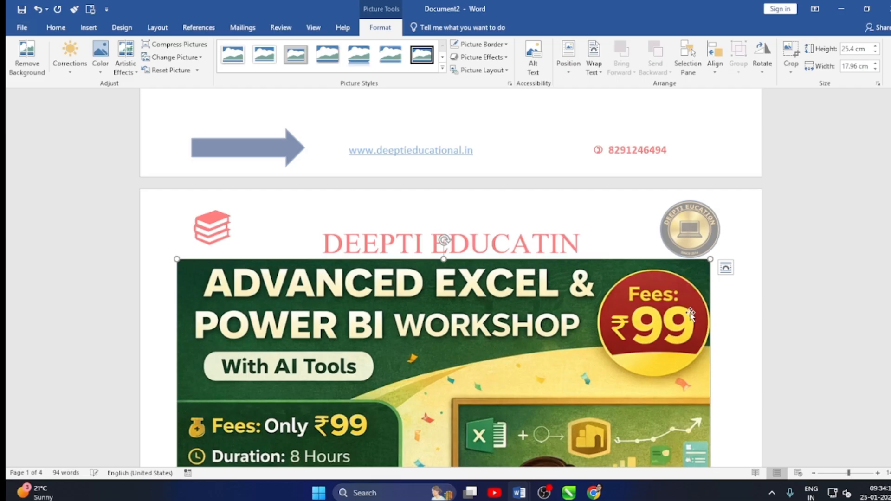
Shrink the workshop picture proportionally from its corners to about 16.7 cm high by 11.8 cm wide.
scroll(559, 295, down, 3)
scroll(559, 295, down, 15)
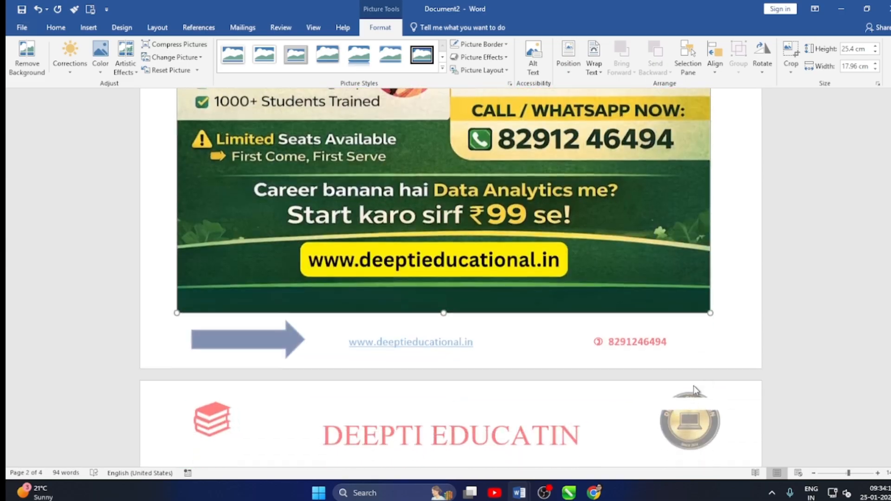
drag(710, 313, 525, 143)
scroll(211, 194, up, 5)
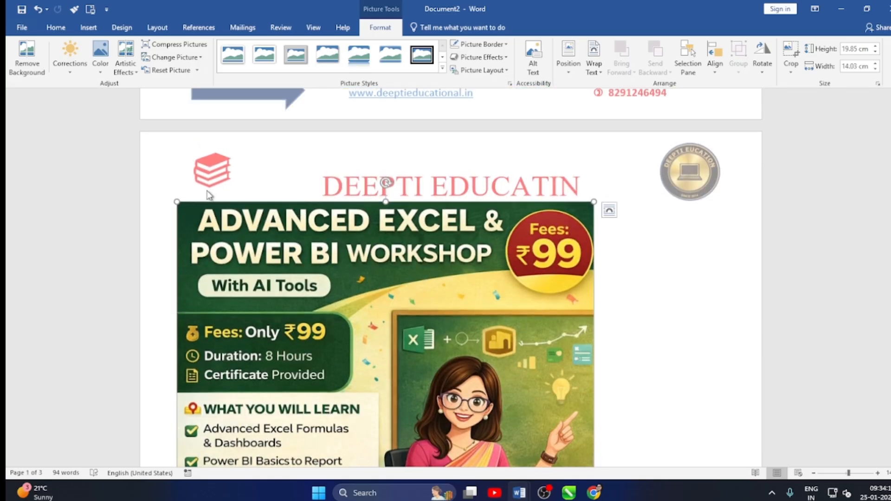
drag(177, 200, 242, 292)
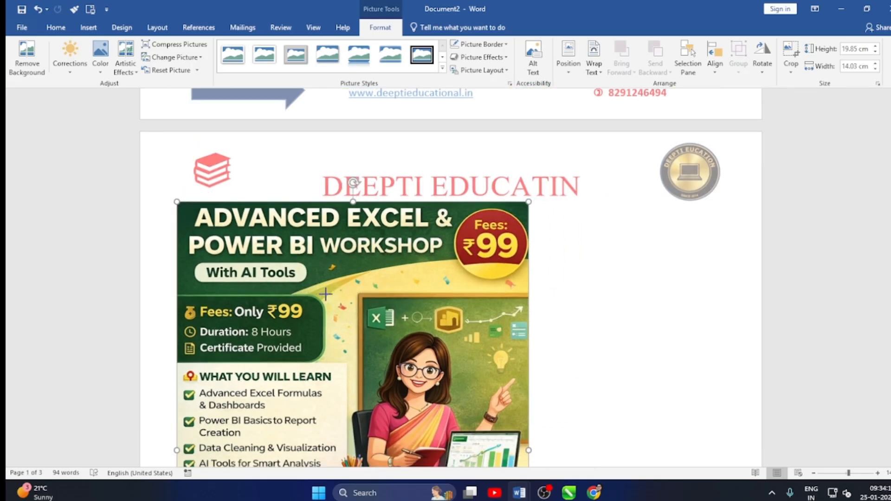
Position the picture in the middle center of the page with text wrapped around it.
scroll(454, 299, down, 3)
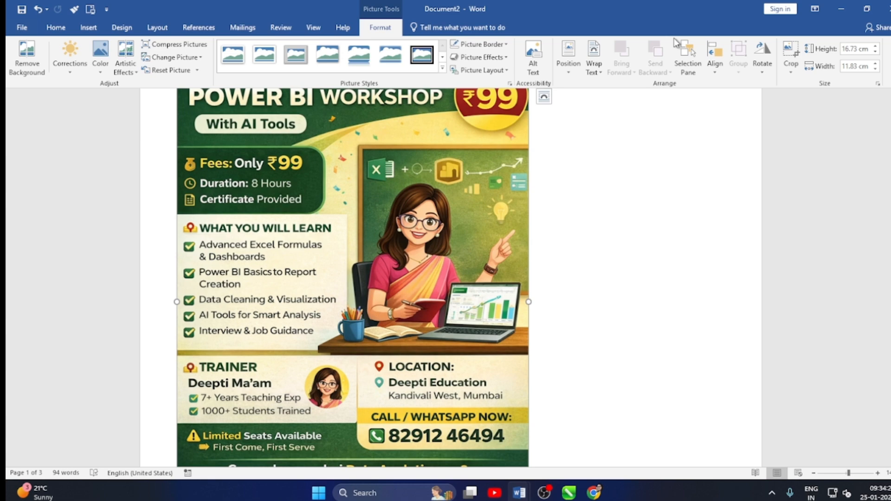
click(574, 75)
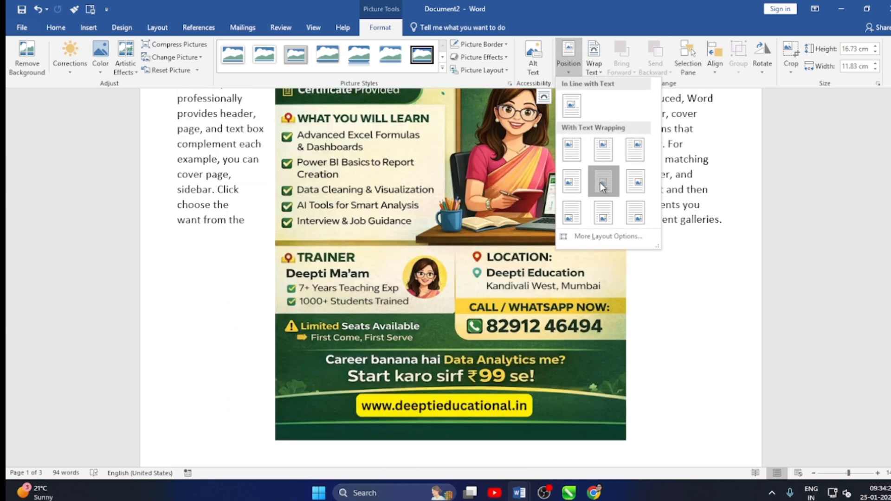
click(600, 182)
scroll(600, 184, up, 3)
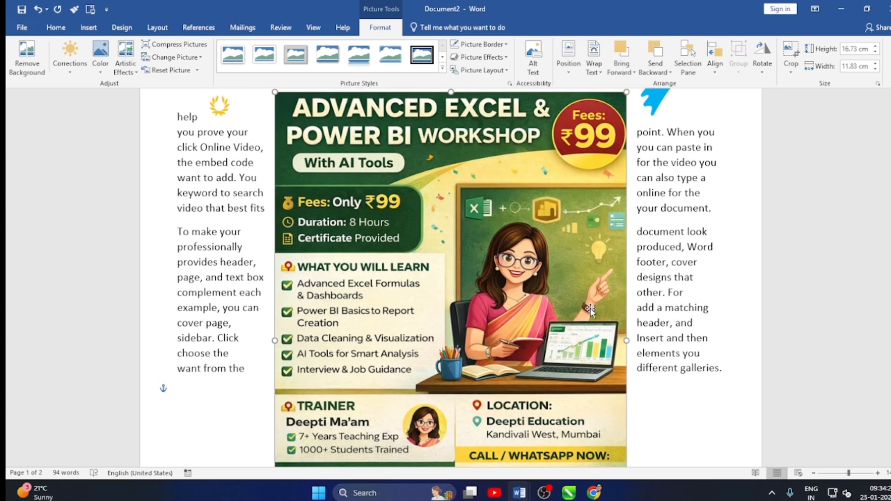
scroll(590, 308, up, 2)
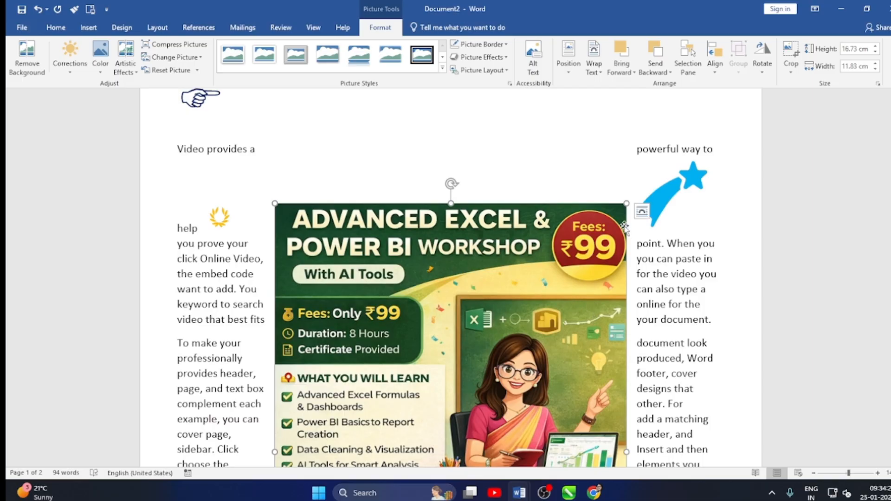
Preview the gallery of picture styles on the workshop picture and close it without applying one.
click(685, 211)
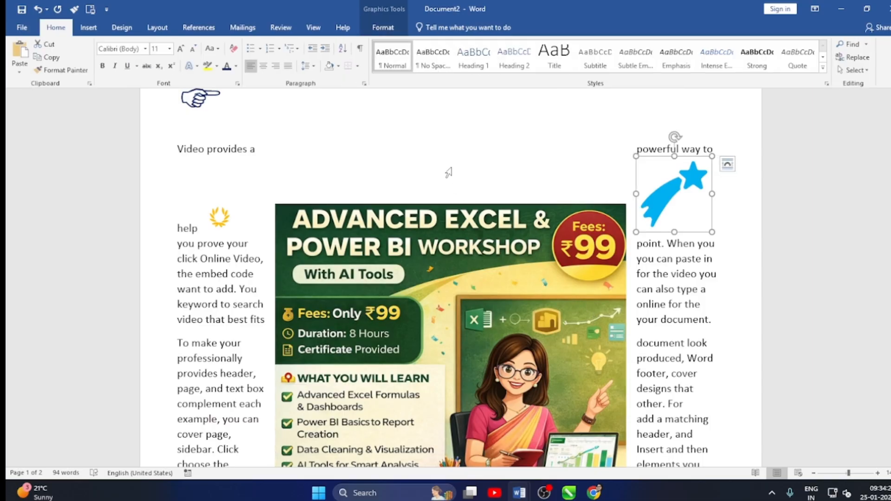
click(399, 264)
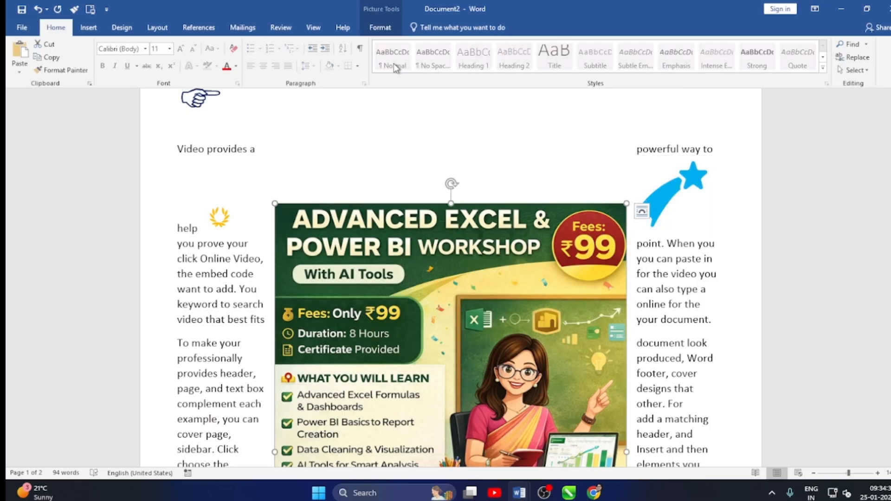
click(380, 28)
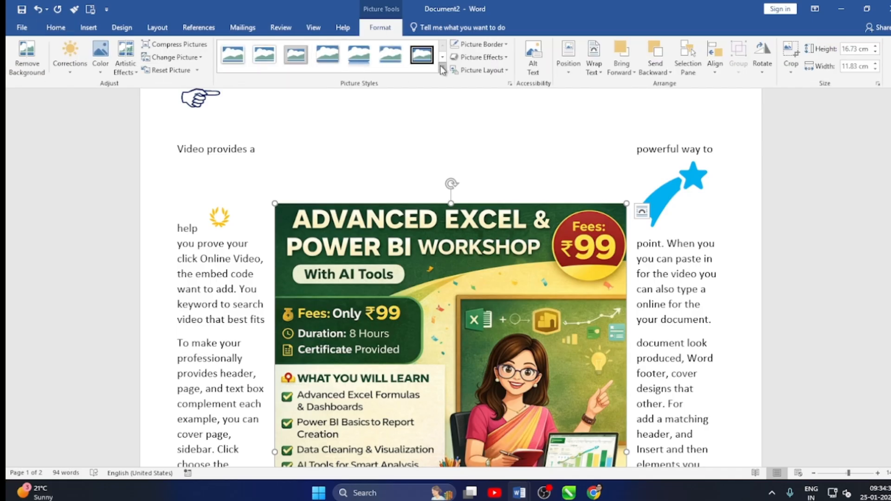
click(442, 70)
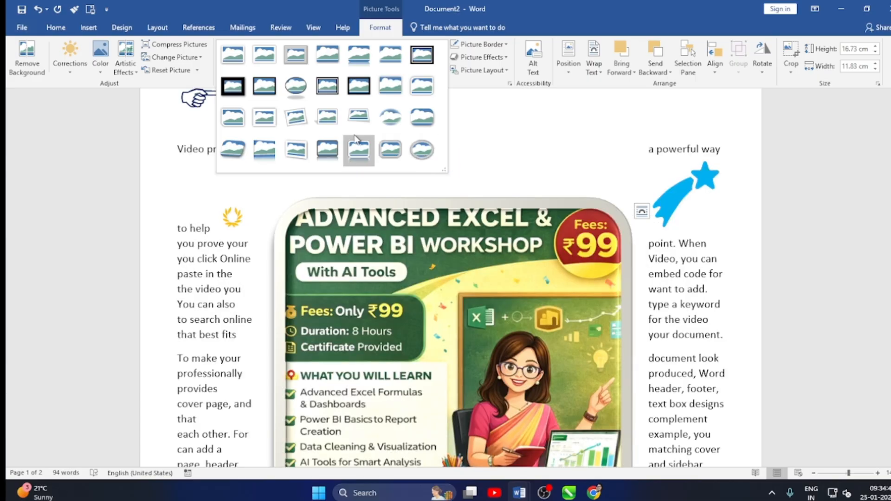
click(501, 117)
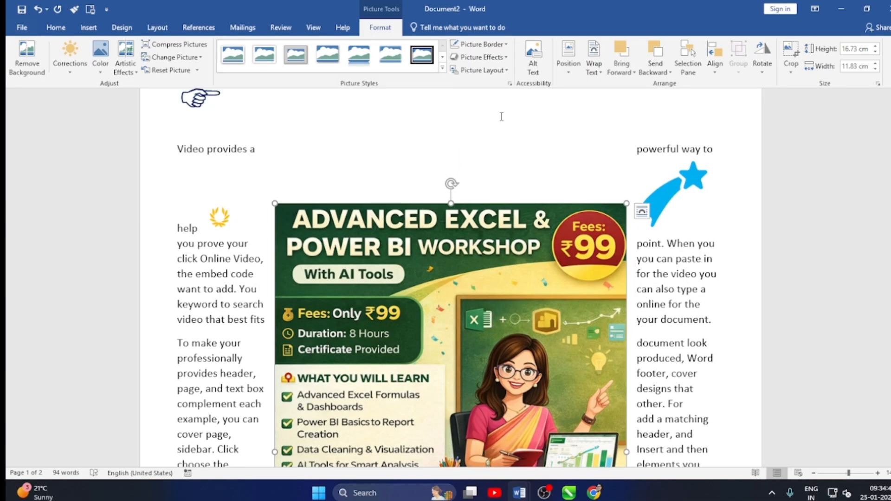
Set the picture's color saturation to 0% and deselect the picture.
click(100, 67)
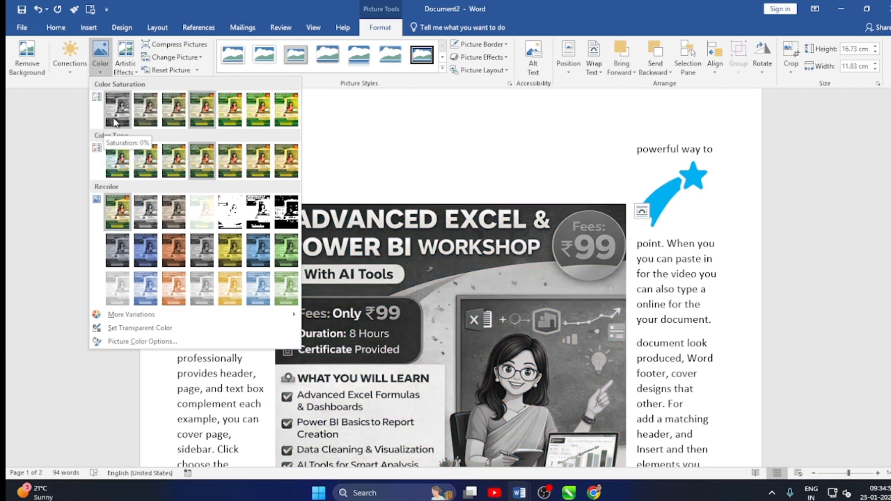
click(116, 122)
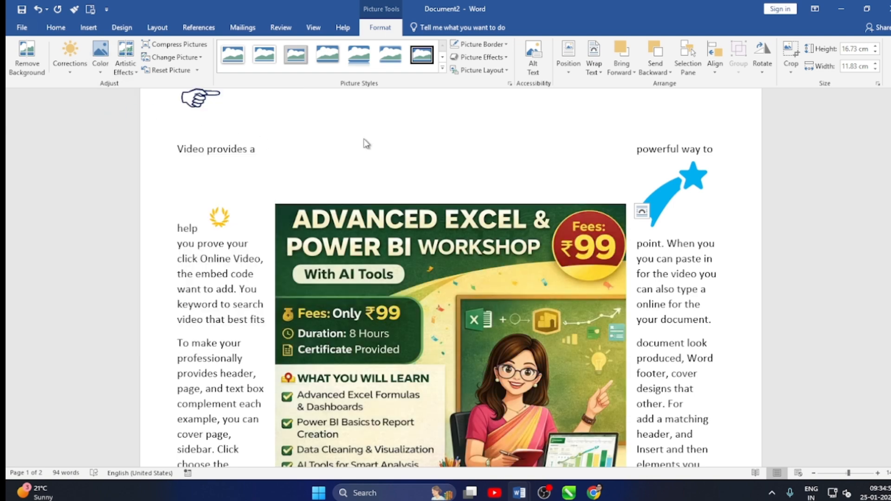
scroll(398, 148, down, 7)
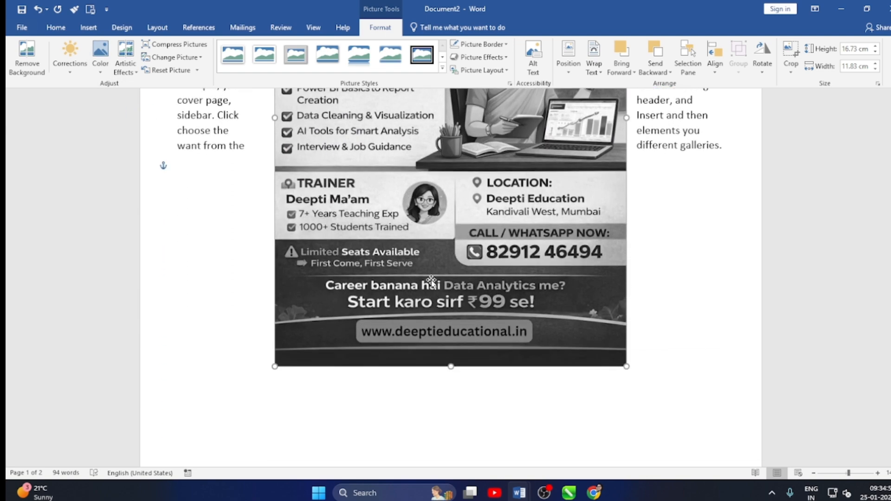
click(437, 388)
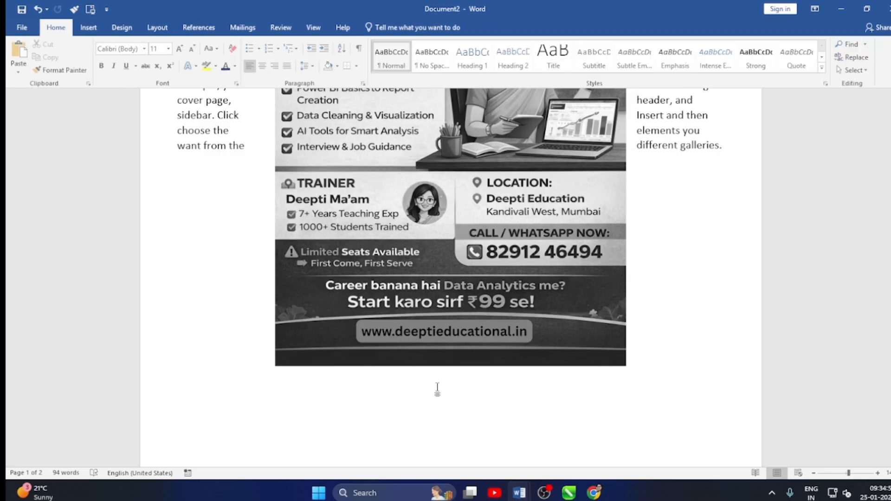
Look over the recolored workshop picture from its heading to the website line and the text around it.
scroll(464, 387, up, 1)
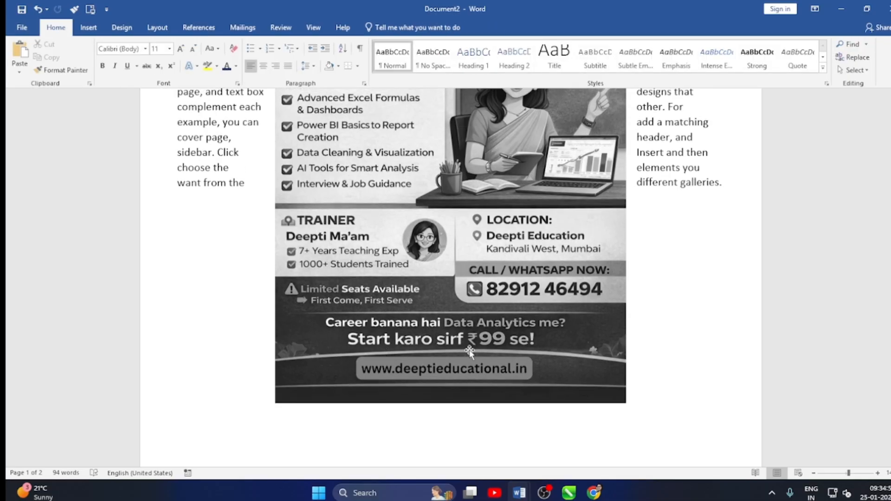
scroll(469, 352, up, 2)
scroll(464, 331, up, 1)
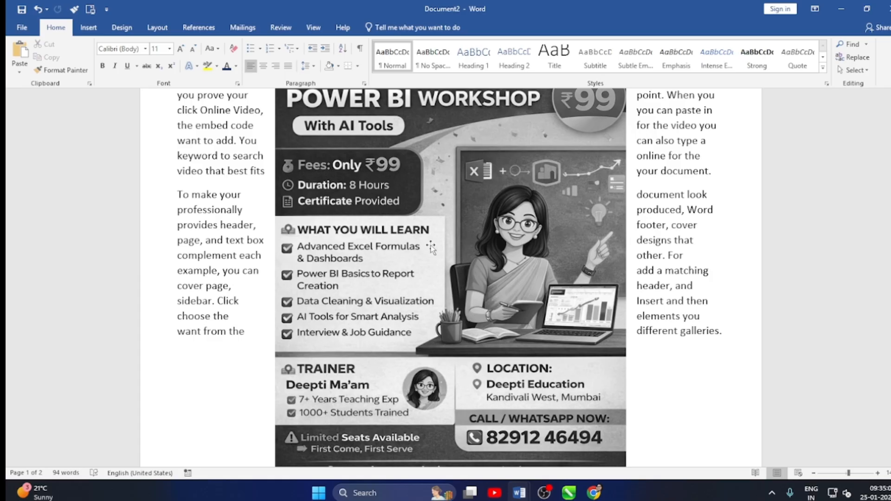
scroll(430, 247, up, 3)
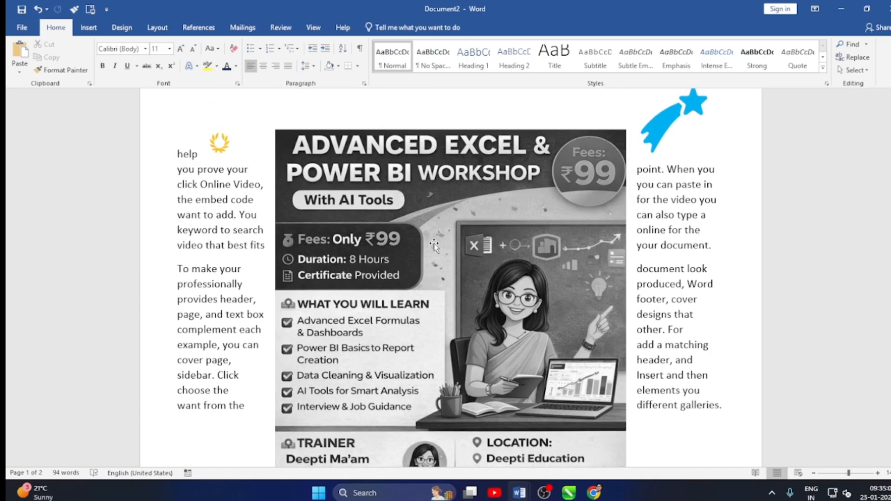
scroll(434, 246, down, 6)
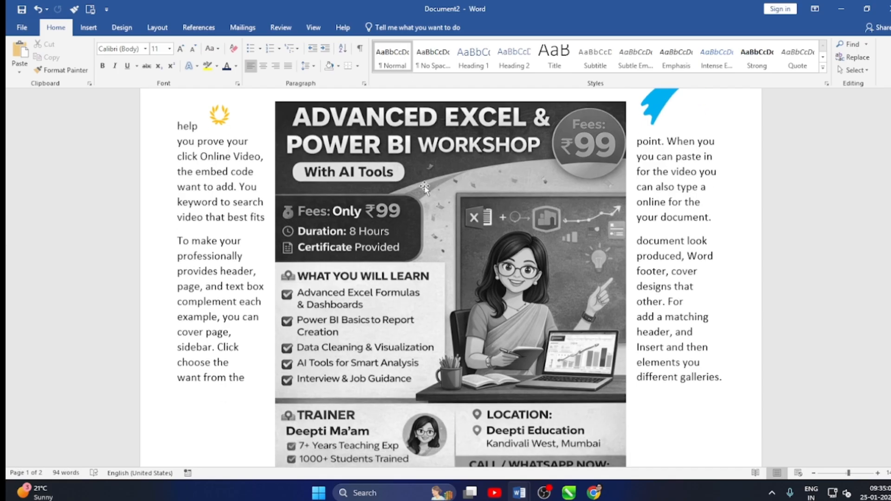
scroll(472, 382, down, 5)
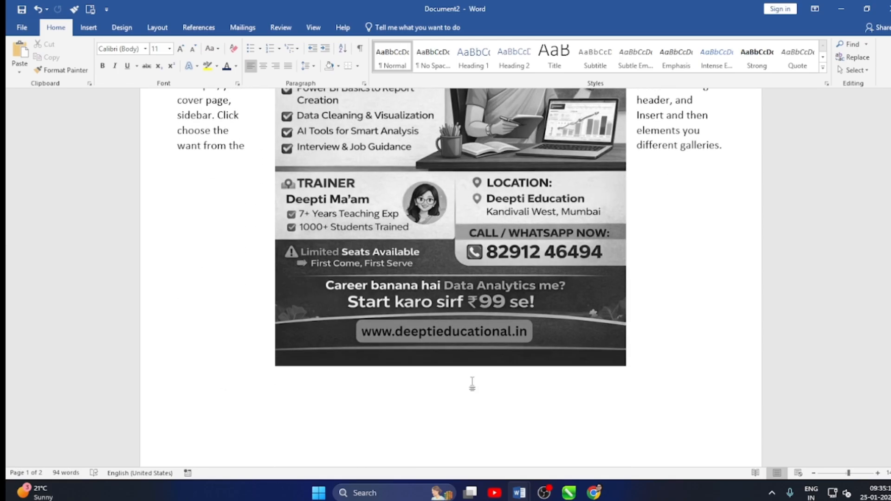
scroll(472, 382, up, 5)
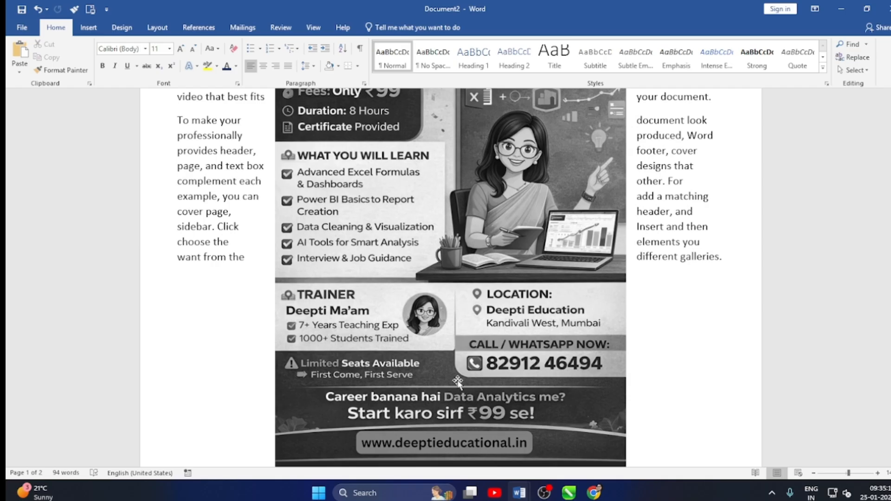
scroll(458, 383, up, 3)
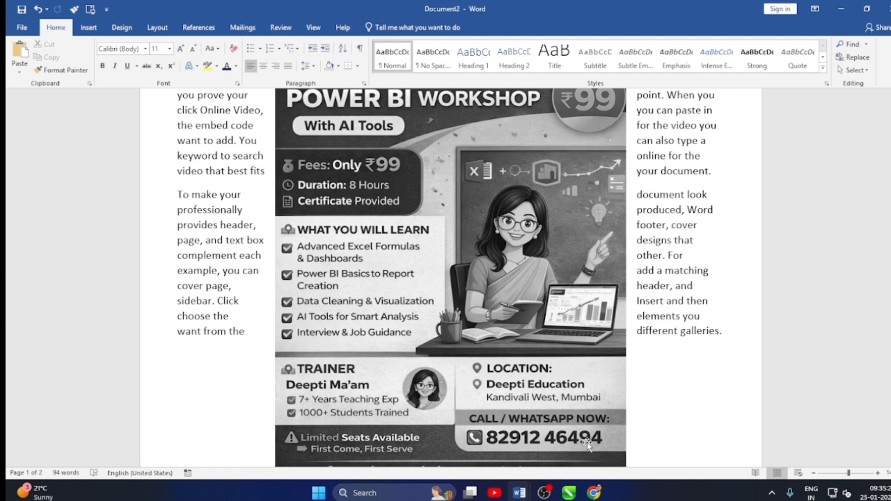
scroll(533, 426, down, 3)
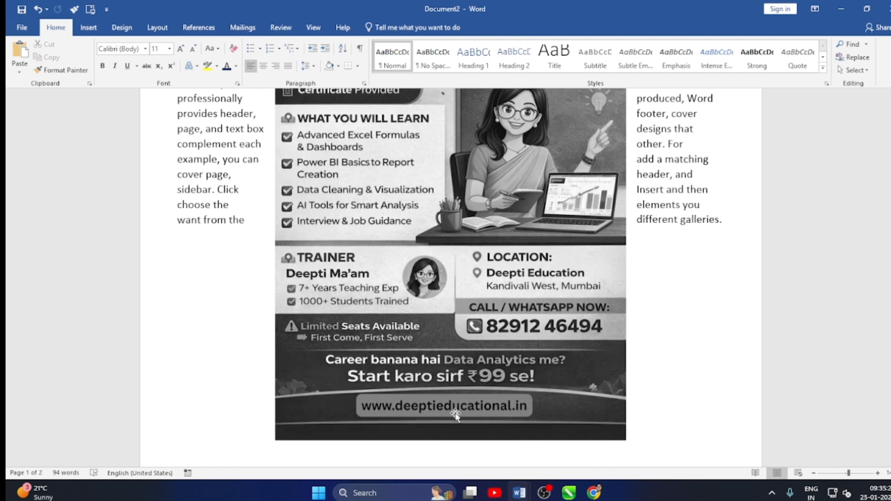
scroll(478, 399, up, 6)
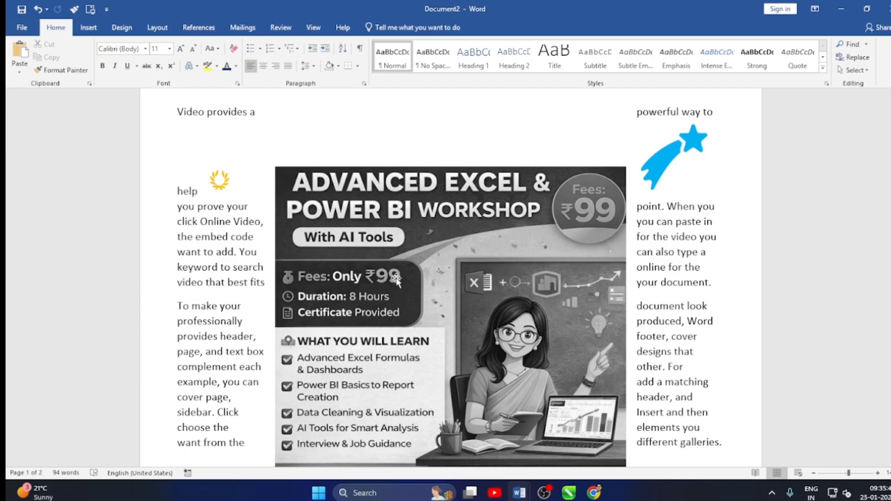
scroll(461, 290, down, 2)
scroll(461, 289, down, 3)
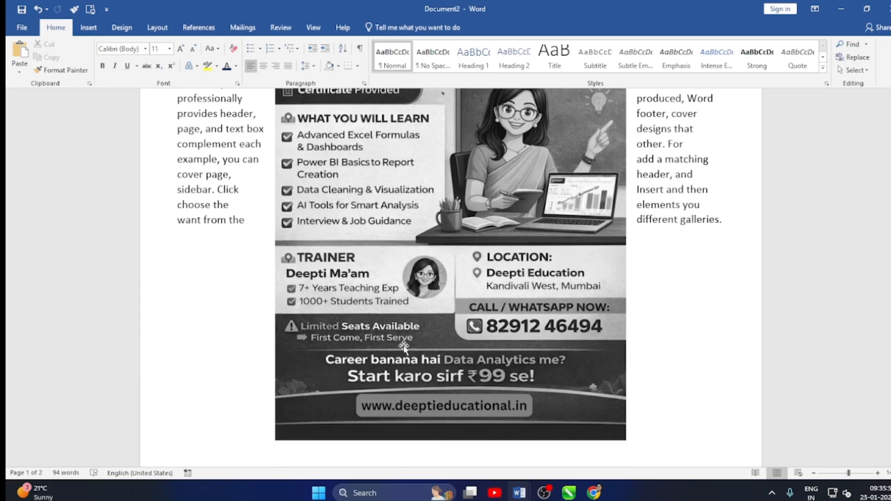
scroll(434, 361, up, 5)
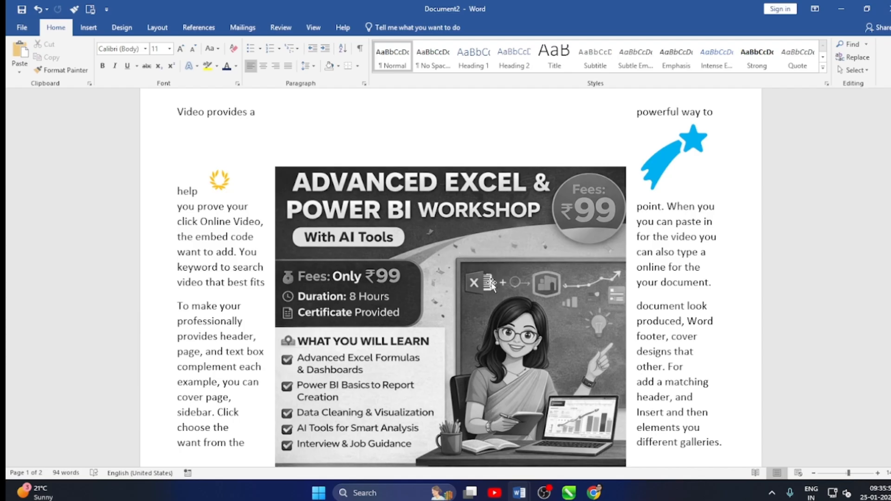
scroll(492, 282, down, 3)
scroll(491, 281, down, 2)
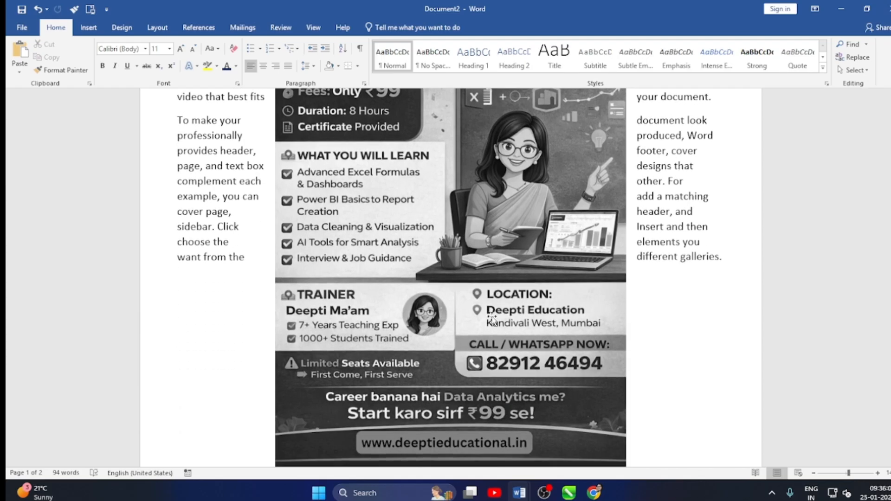
scroll(491, 319, down, 3)
scroll(491, 319, up, 3)
Place the insertion point at the start of the blank second page, below the header.
click(88, 28)
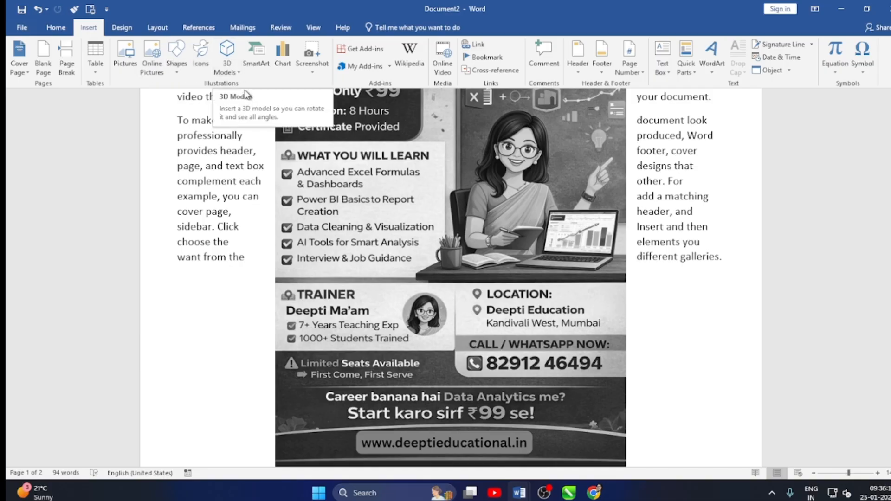
click(453, 218)
scroll(502, 219, up, 5)
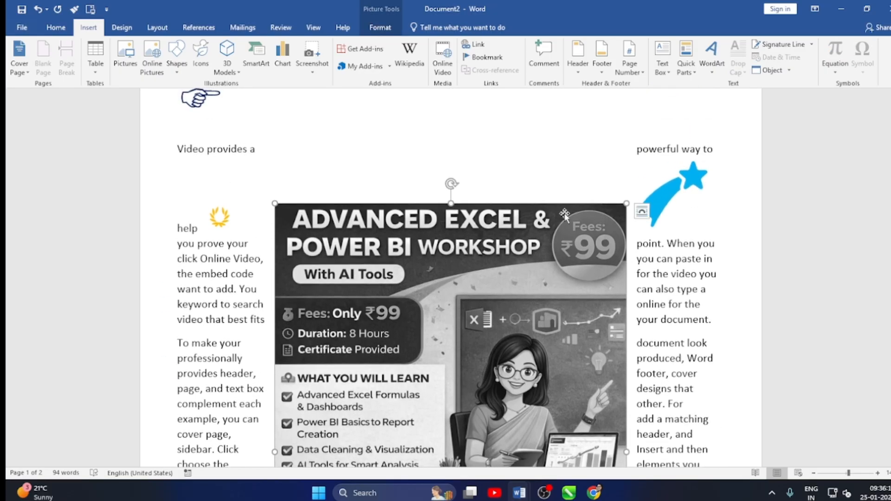
scroll(564, 214, down, 12)
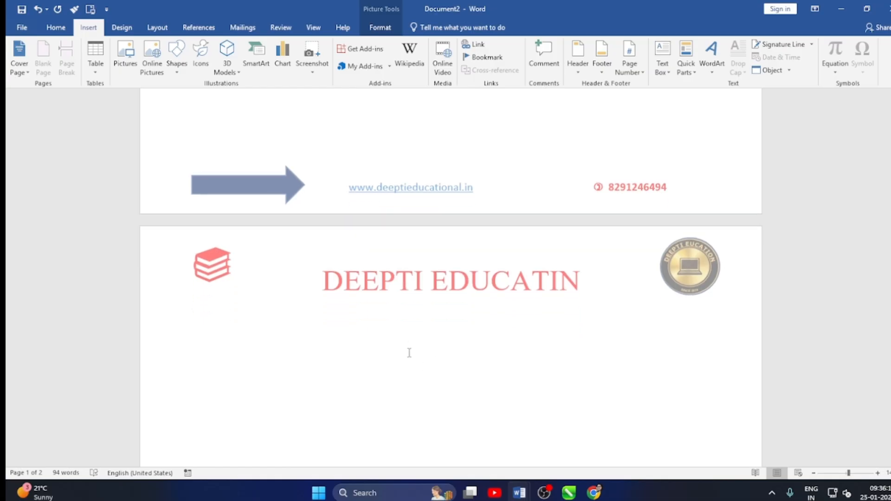
click(405, 345)
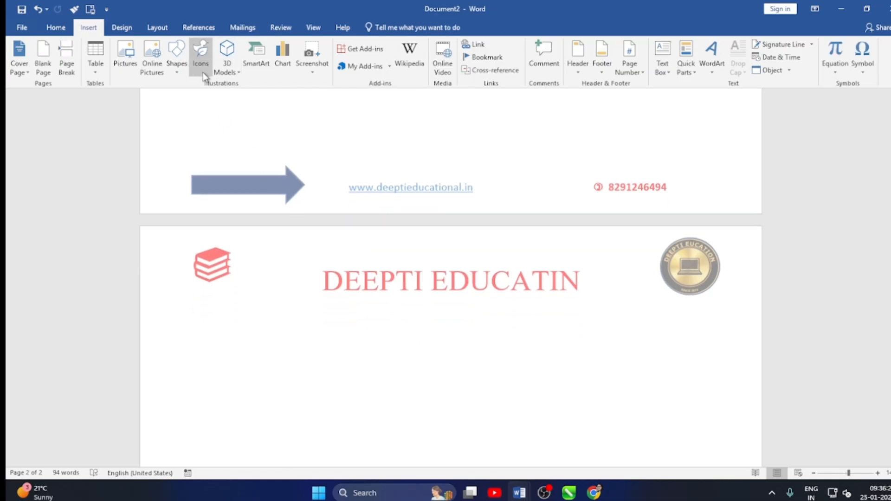
click(225, 71)
click(236, 83)
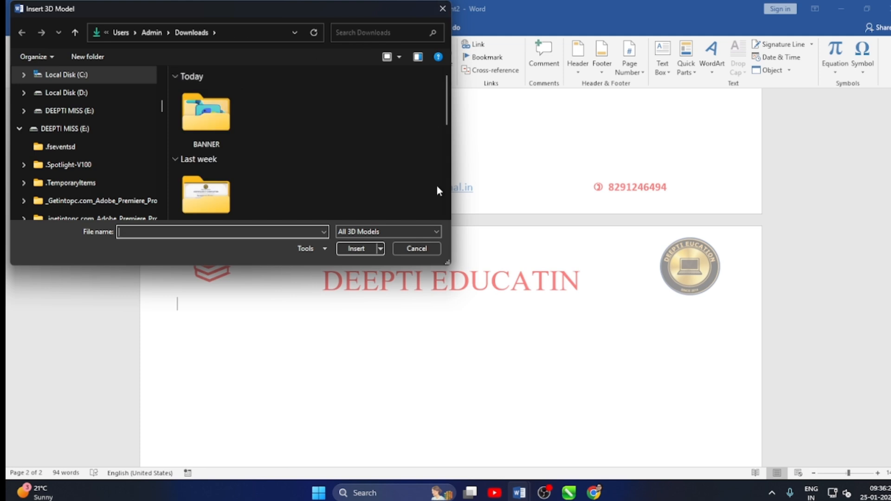
click(416, 250)
Open the online 3D model library and search it for "boy" and for "girl".
click(234, 73)
click(250, 98)
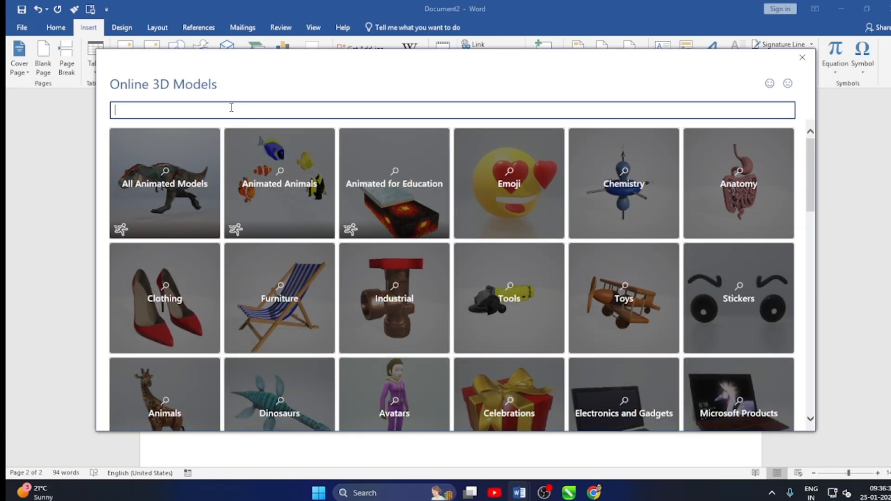
text(boy)
key(Return)
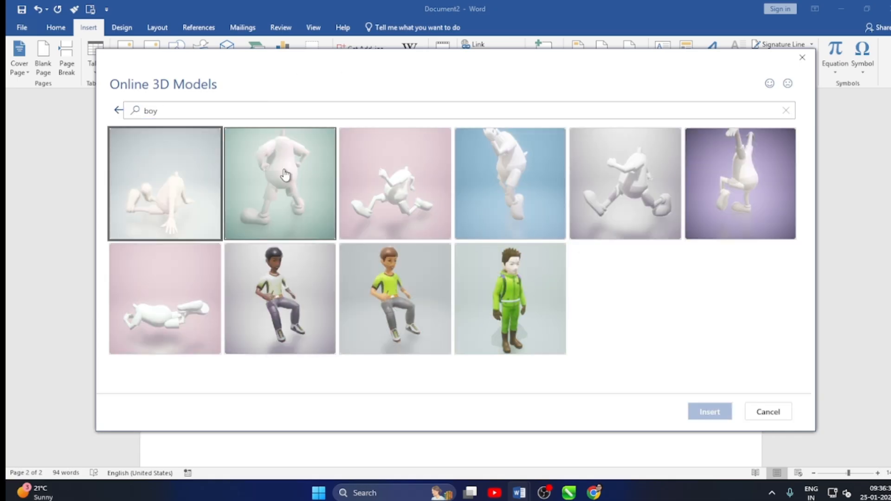
click(165, 109)
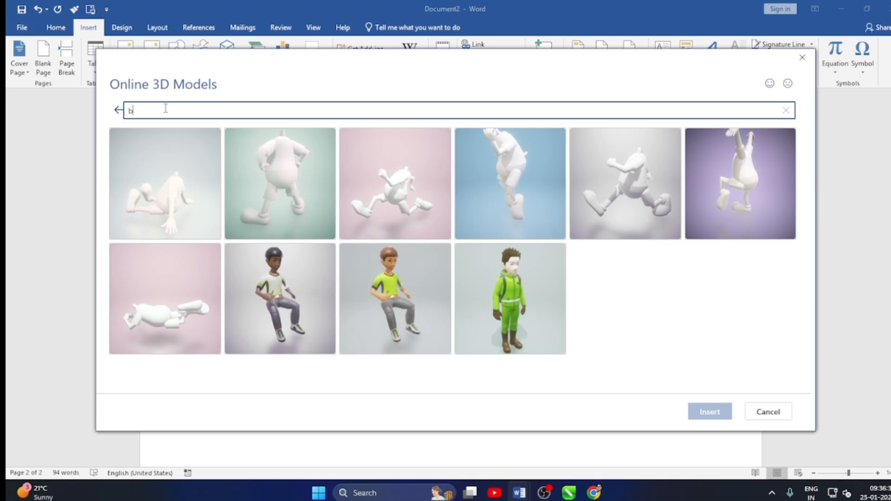
text(girl)
key(Return)
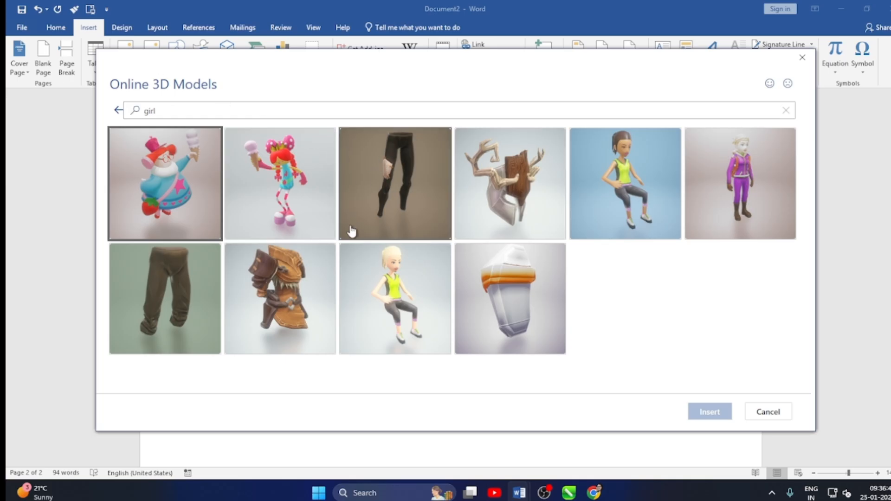
Search the online 3D models for "computer" and insert the silver widescreen monitor model on the second page.
click(188, 113)
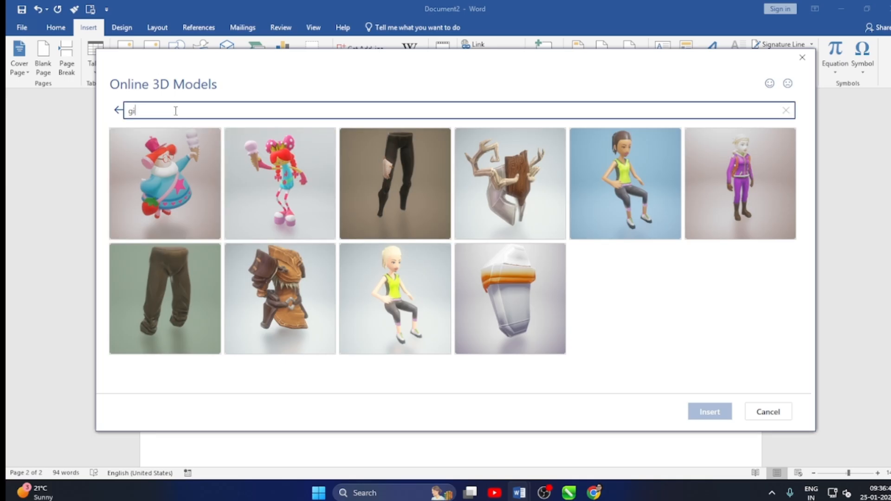
text(computer)
key(Return)
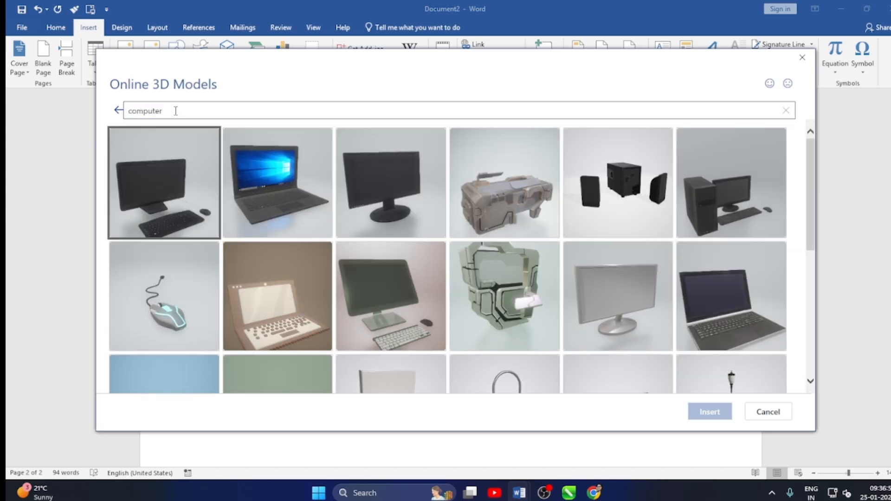
scroll(383, 306, down, 5)
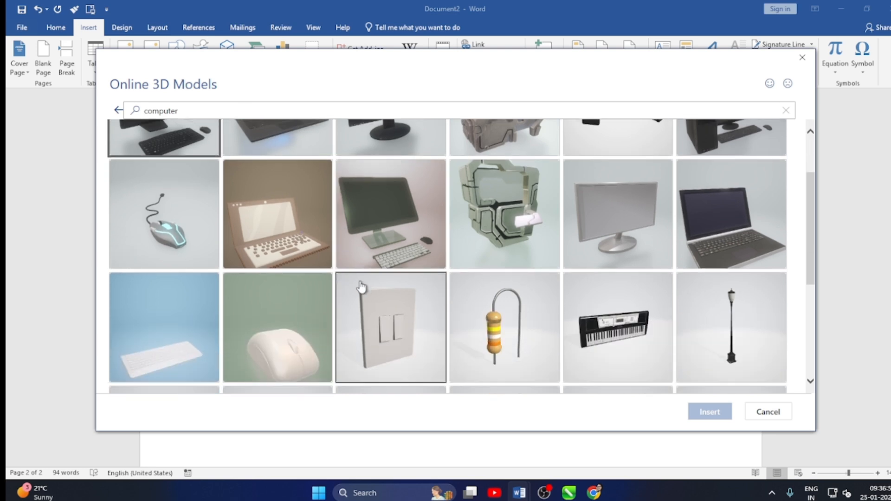
scroll(383, 310, down, 7)
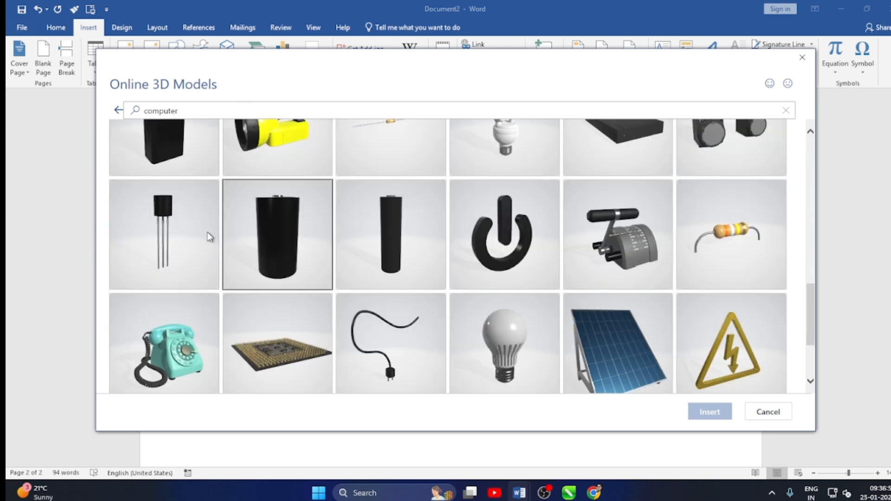
scroll(532, 293, up, 12)
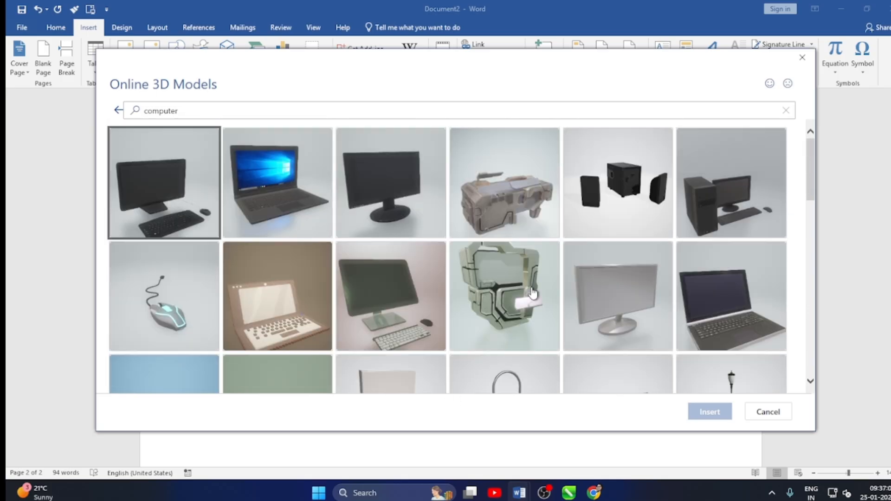
click(629, 307)
click(704, 411)
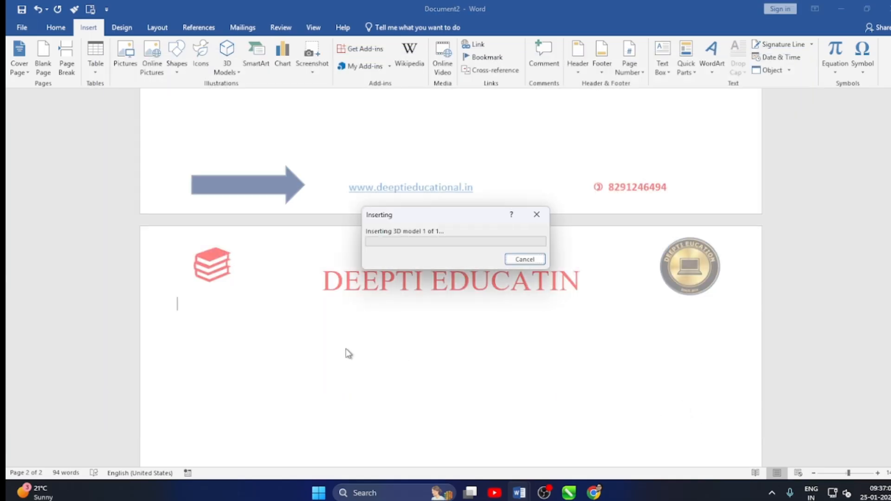
scroll(320, 356, down, 3)
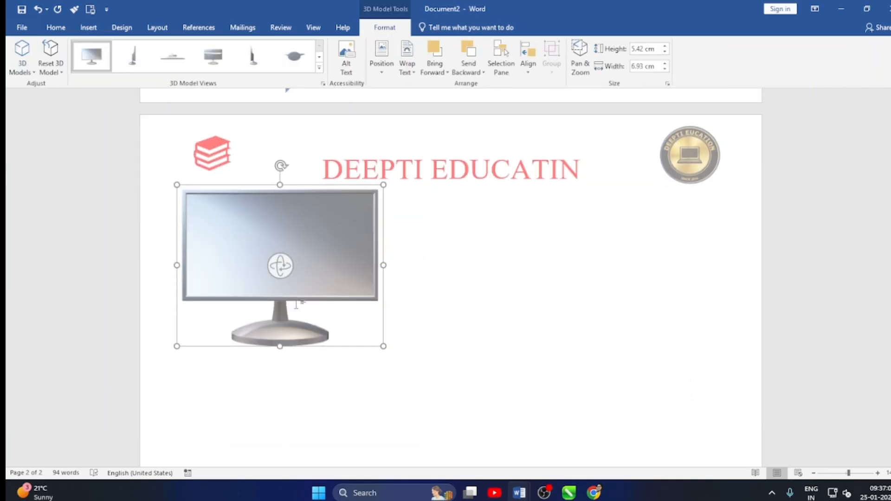
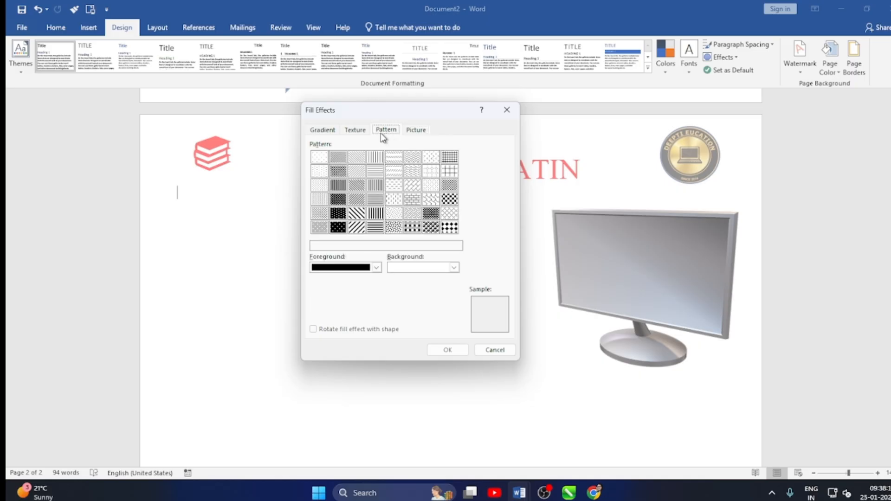
Dismiss the page color fill effects and look over the document from the workshop picture to the monitor on the second page.
click(507, 110)
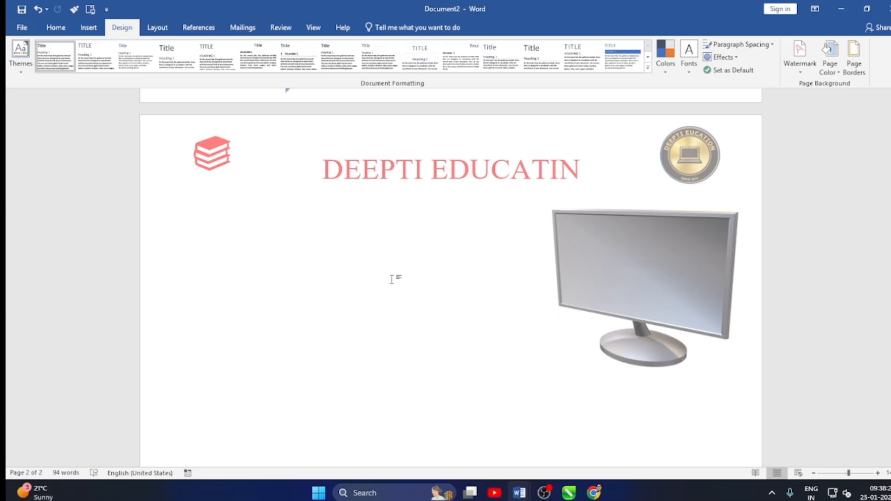
scroll(392, 279, up, 5)
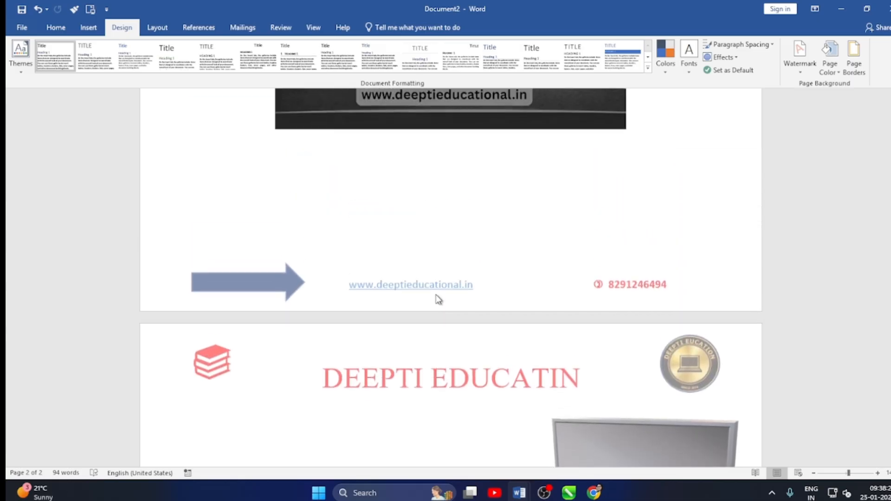
scroll(412, 307, up, 5)
scroll(434, 301, down, 2)
scroll(463, 302, down, 3)
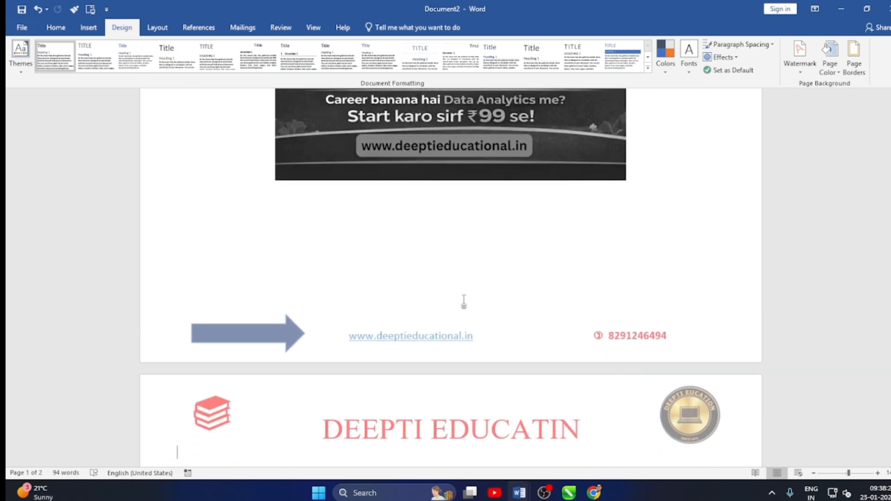
scroll(463, 302, down, 1)
scroll(466, 300, up, 7)
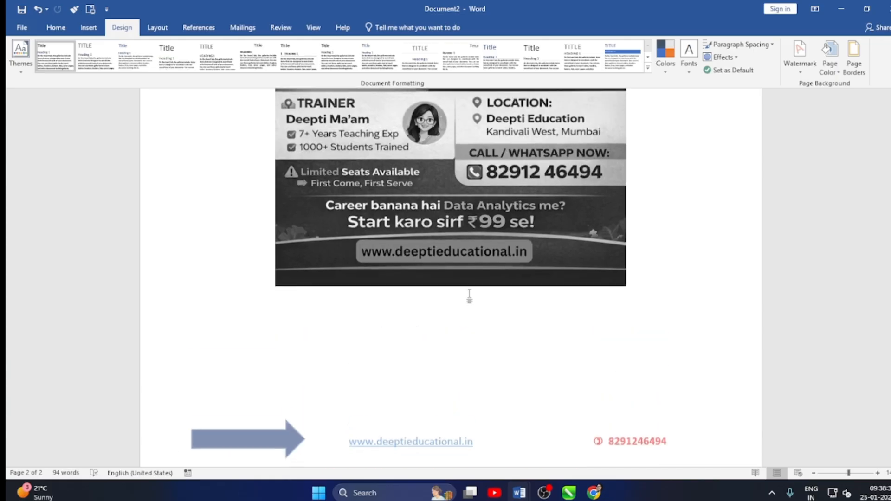
scroll(472, 290, up, 5)
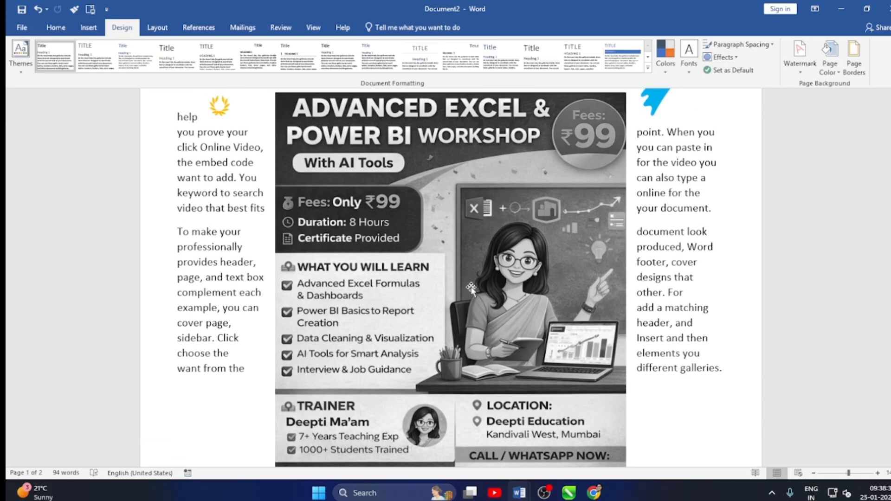
scroll(471, 289, down, 10)
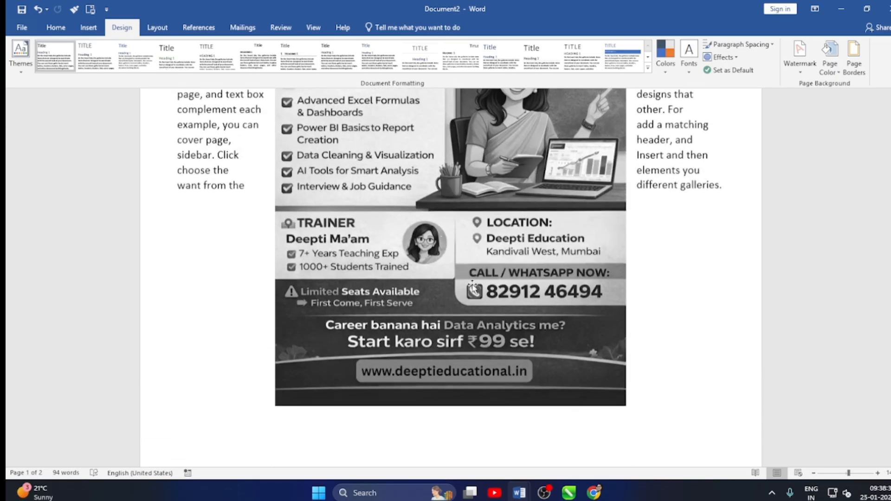
scroll(455, 373, down, 6)
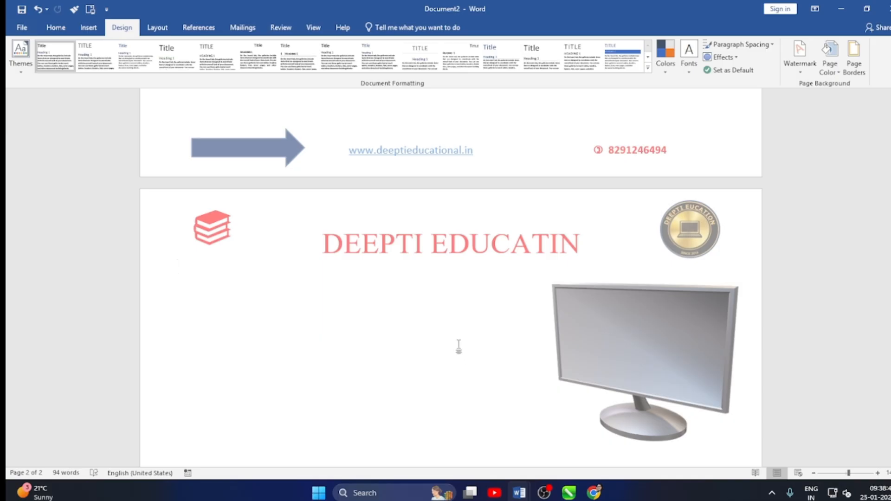
Switch to Chrome, search Google for "chatgpt" in a new tab and open the ChatGPT site.
click(88, 27)
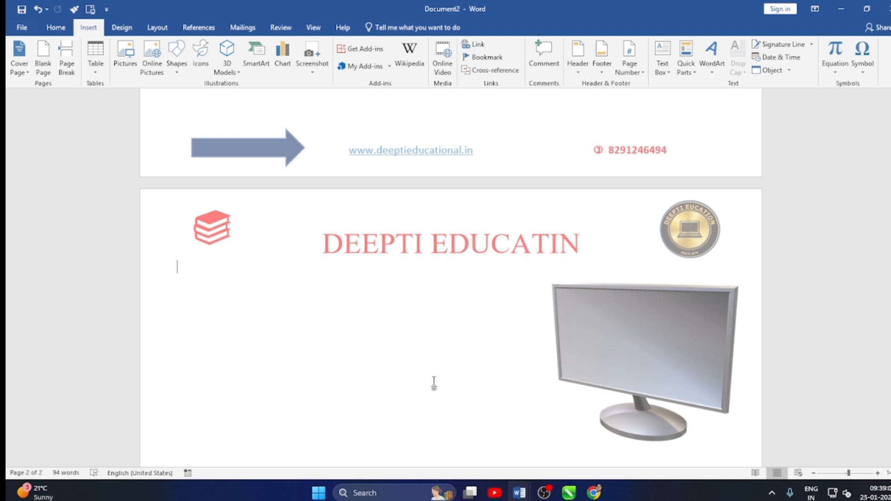
click(594, 492)
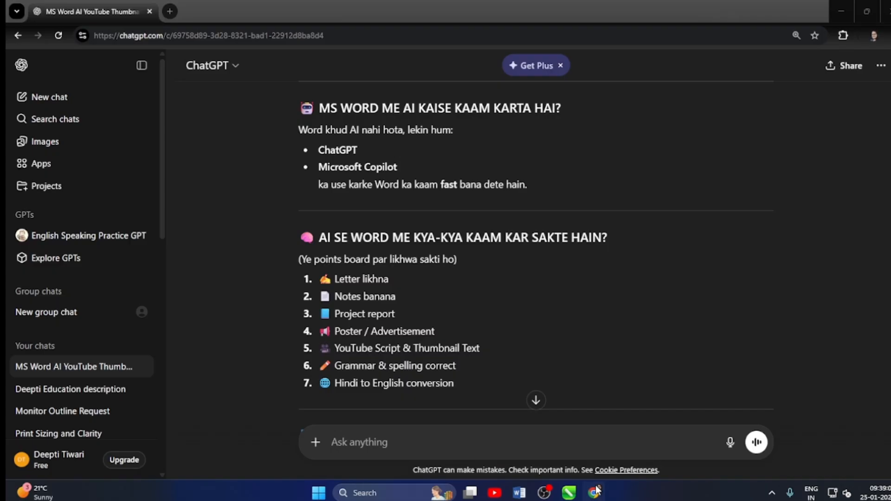
click(169, 14)
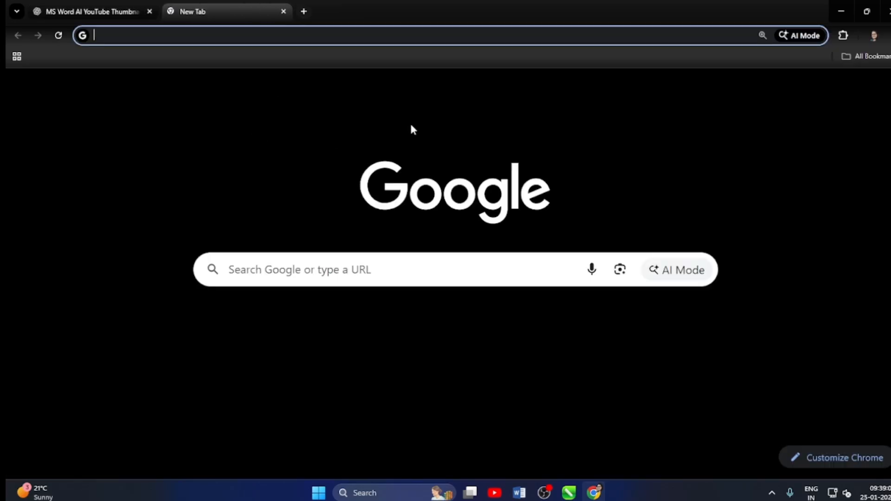
click(306, 273)
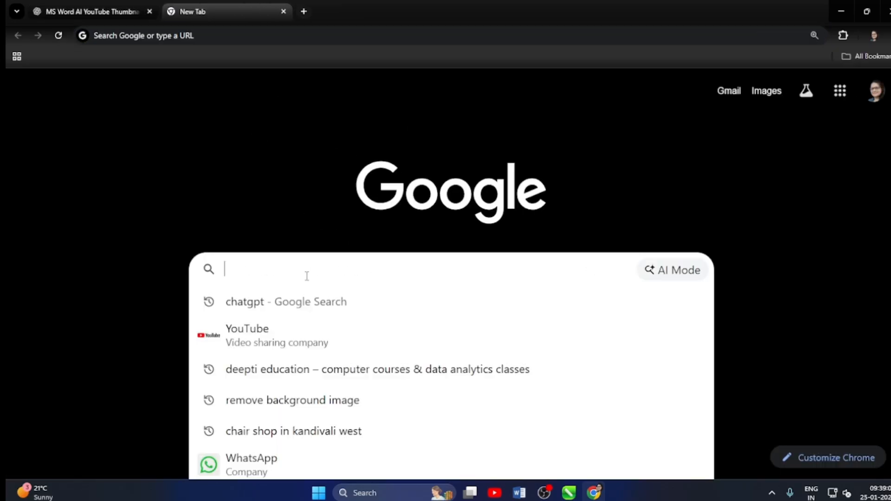
text(chat)
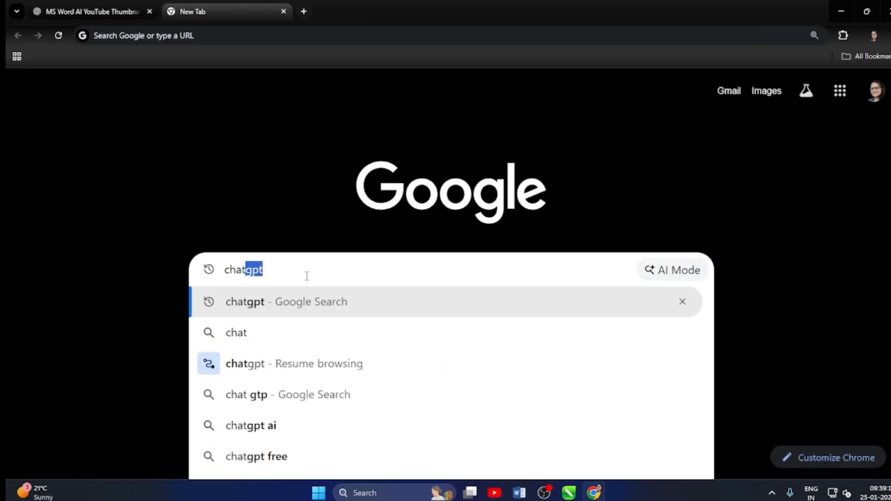
click(250, 302)
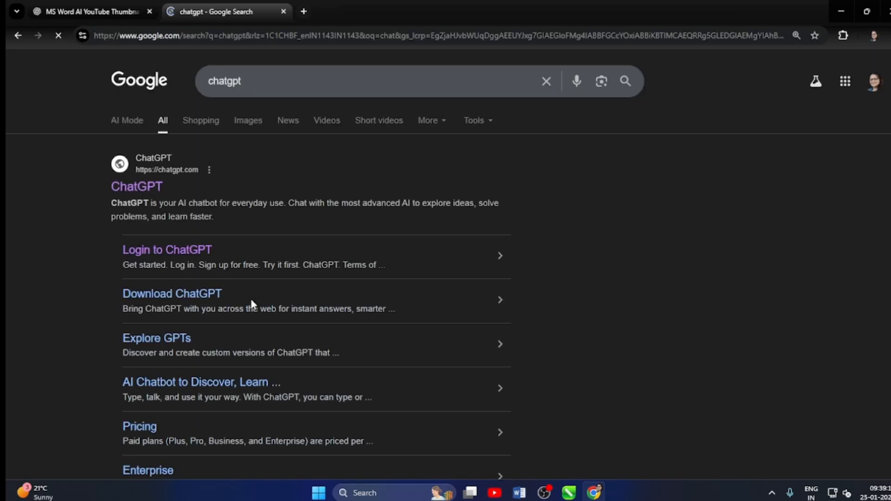
click(137, 187)
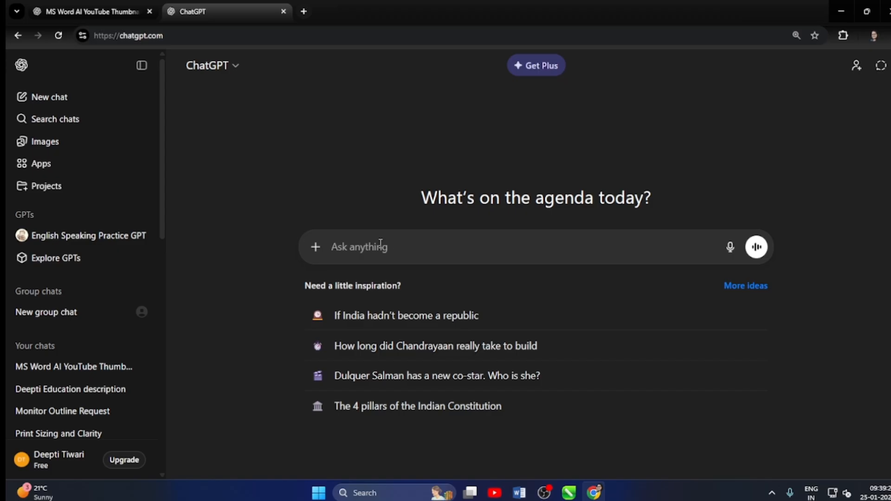
Write the ChatGPT prompt "create a poster for word teaching a cartoon inco word contact website".
text(c)
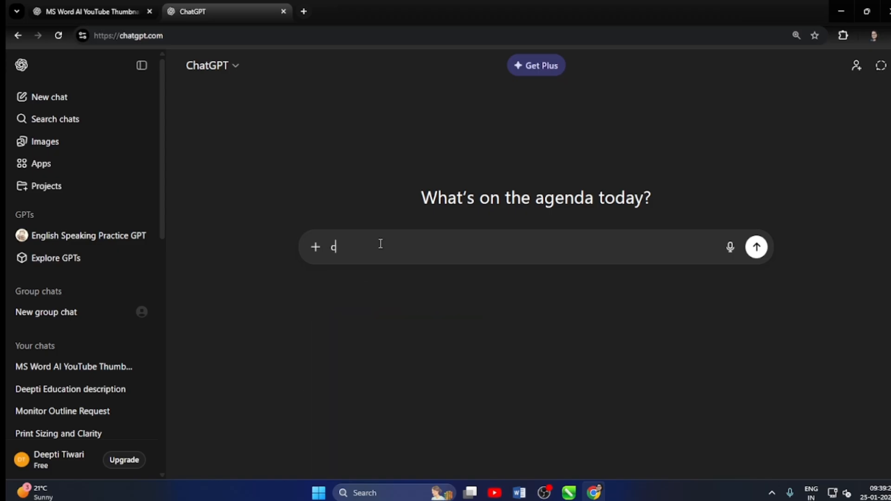
text(reate a poster for )
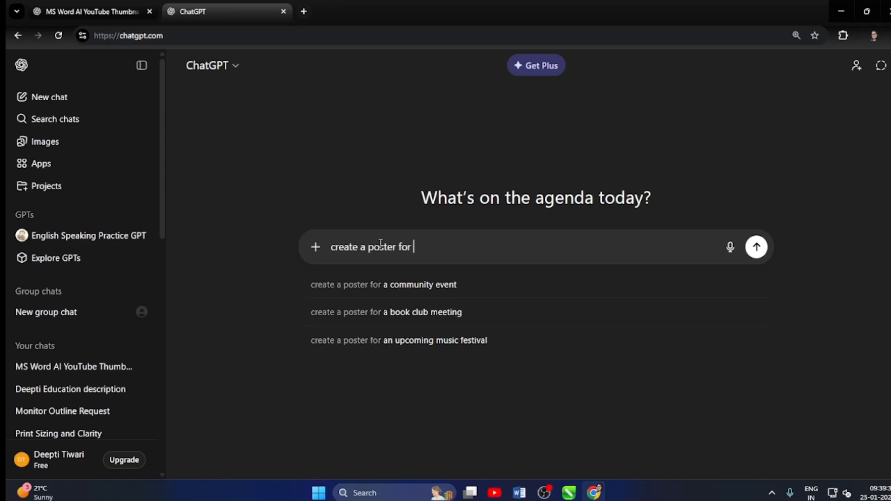
text(wo)
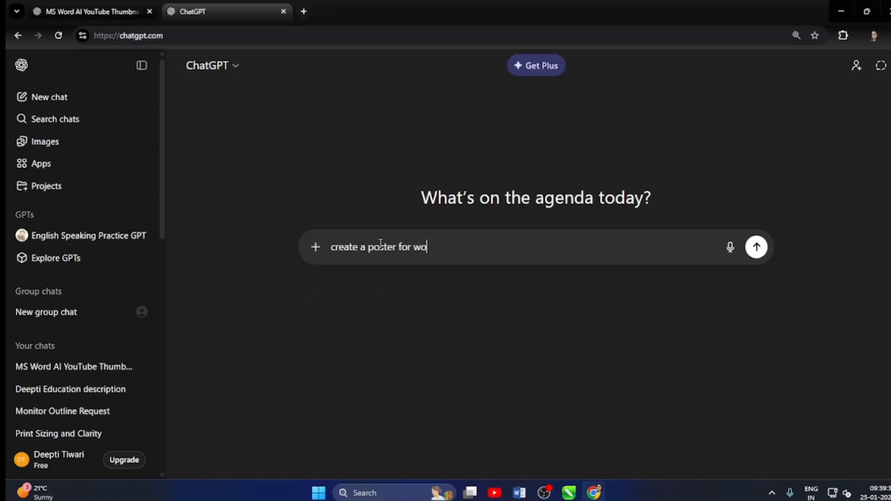
text(rd teaching  a cart)
text(on)
key(BackSpace)
key(BackSpace)
key(BackSpace)
key(BackSpace)
text(toon )
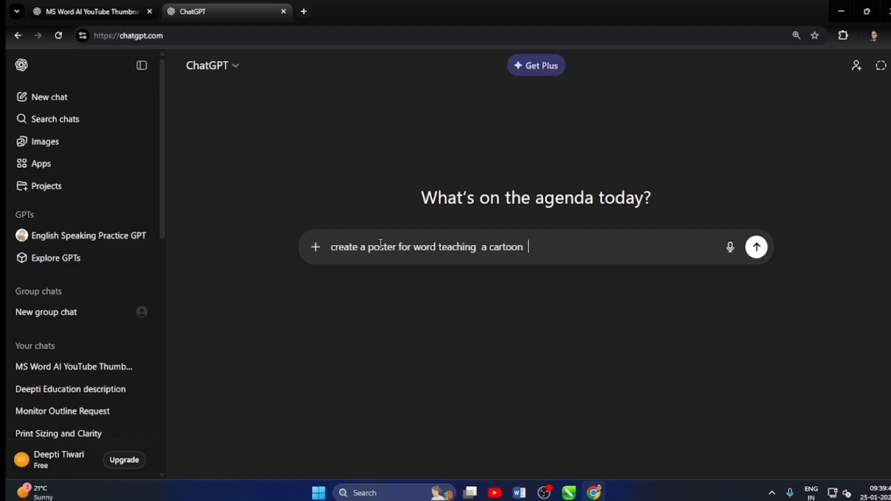
text( inco word  contact )
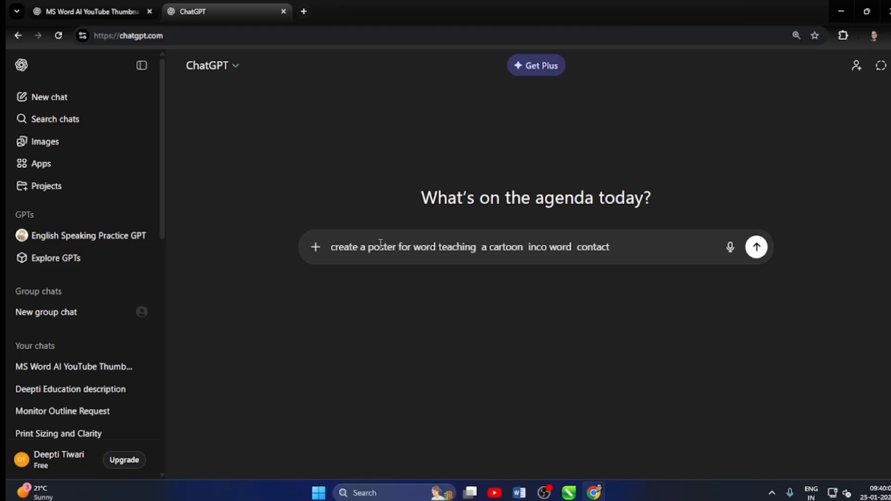
text(website)
Insert the contact phone number before "website" in the poster prompt and submit it.
click(611, 251)
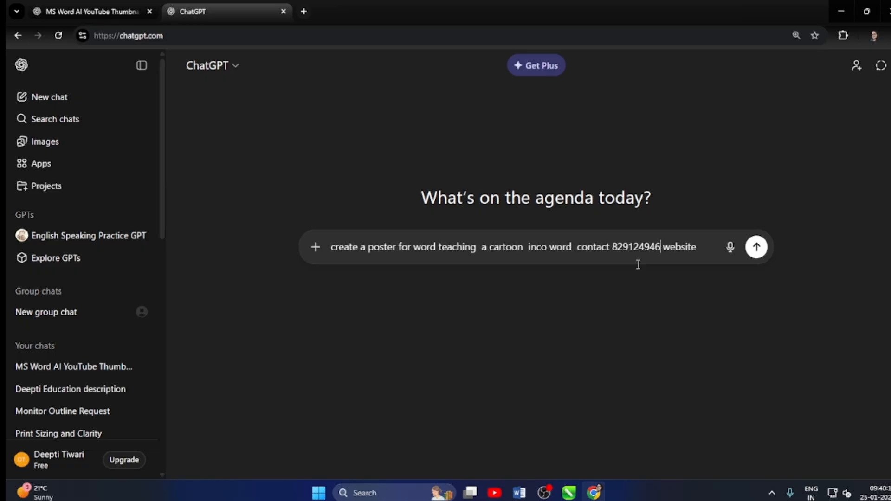
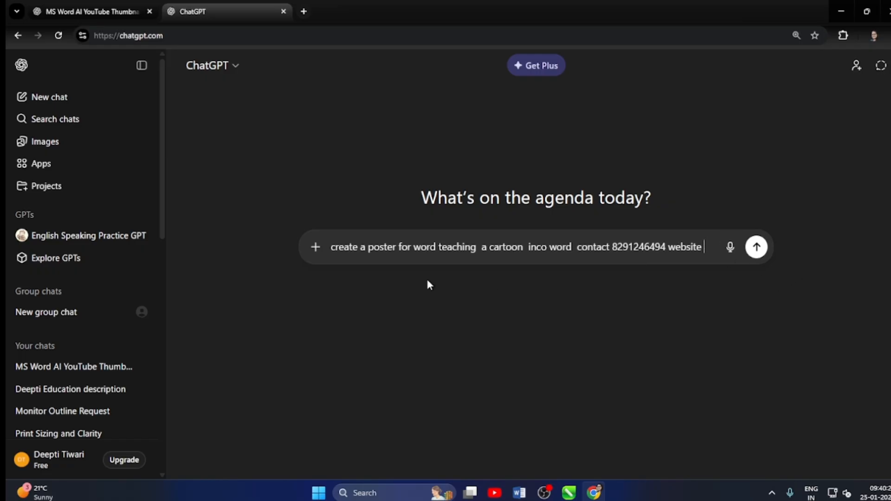
click(756, 246)
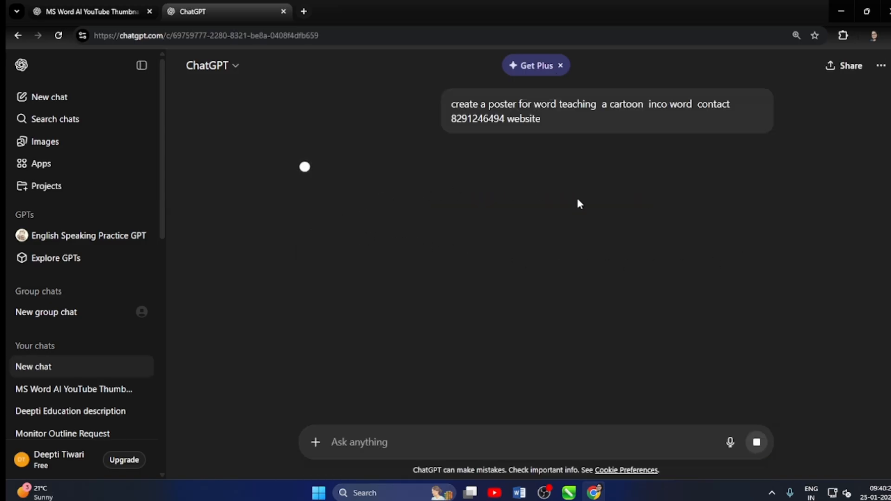
scroll(454, 239, down, 3)
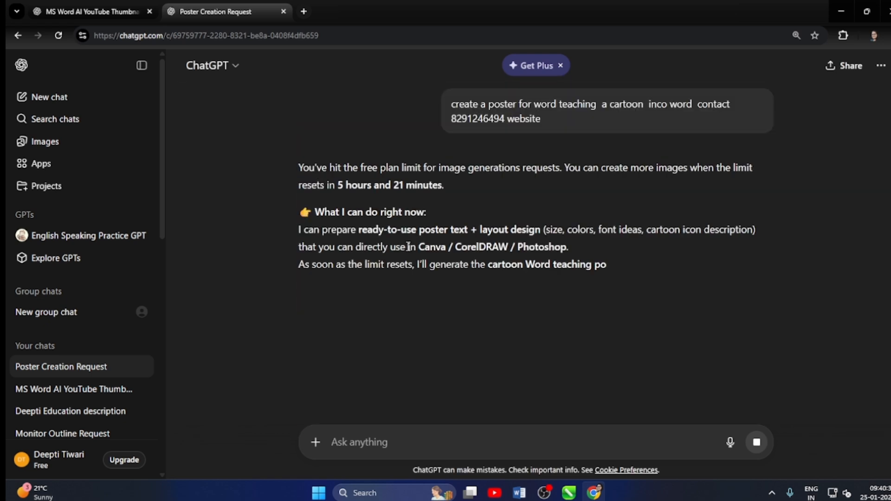
Copy the whole submitted poster prompt and open a separate Chrome window from the system search.
drag(541, 118, 439, 109)
key(ctrl+c)
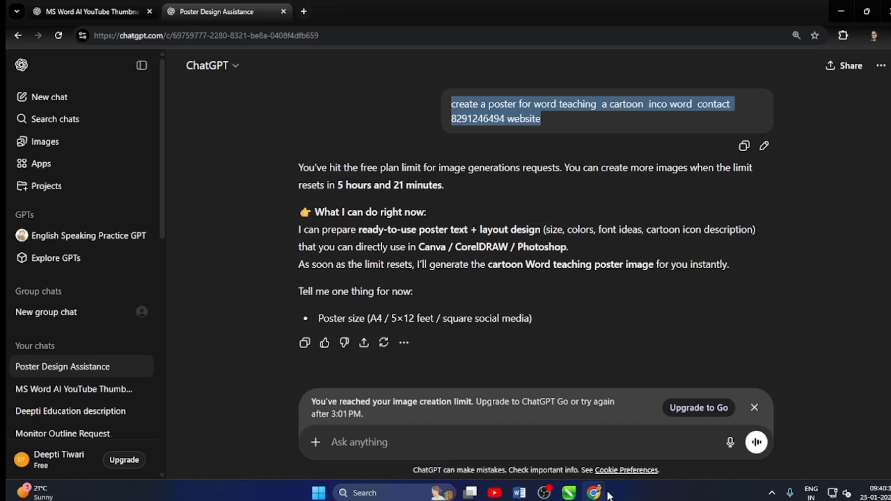
mouse_move(593, 494)
click(373, 492)
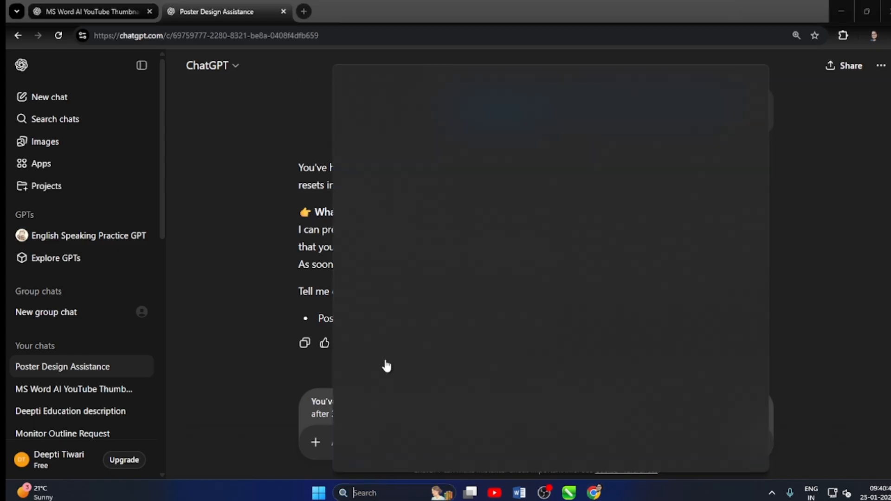
click(399, 242)
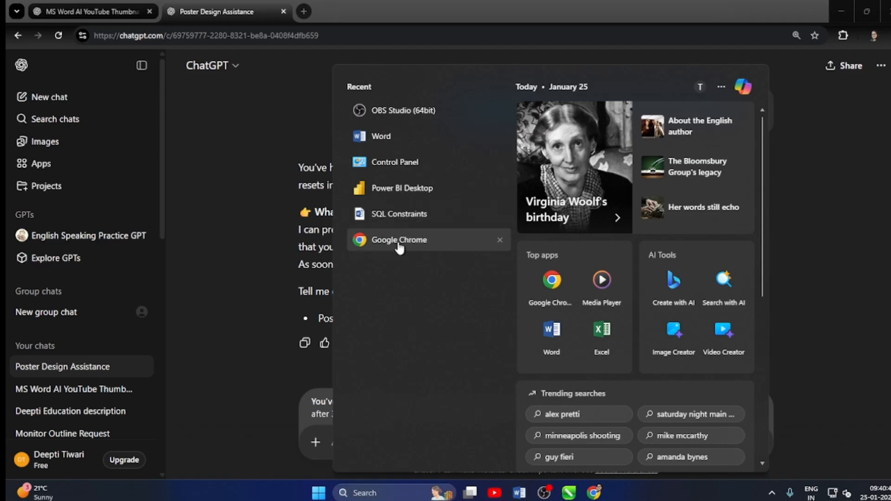
click(518, 236)
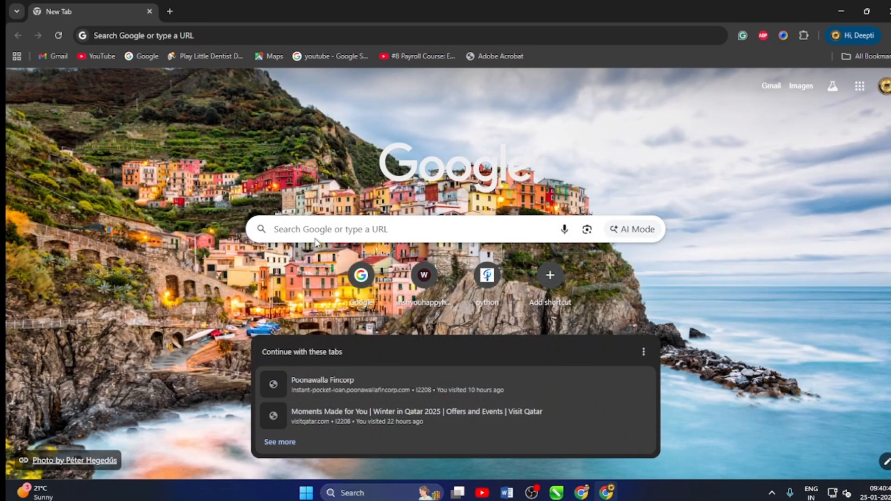
Search Google for "chat gpt free" in the new window and open the chatgpt.com result.
click(312, 230)
text(chat gpt free)
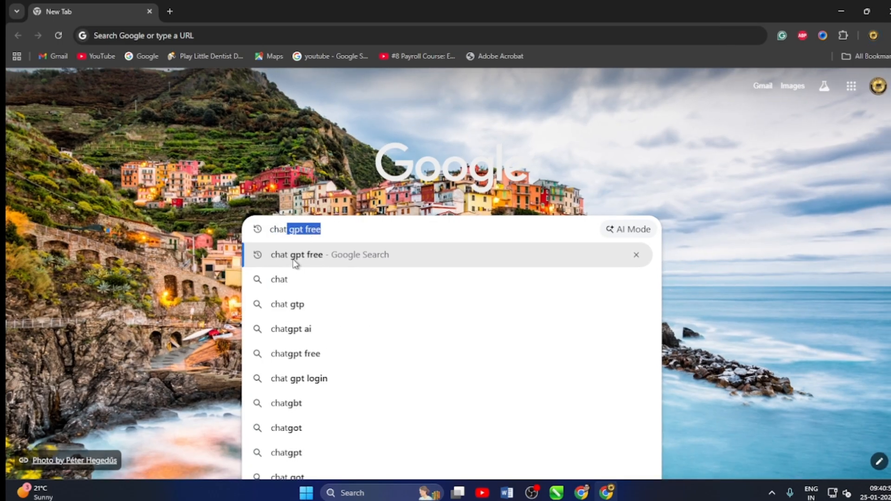
click(294, 258)
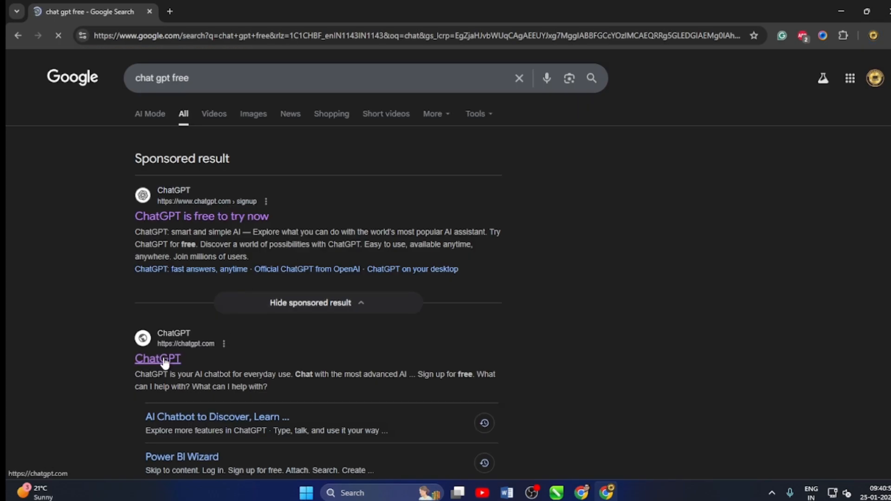
click(170, 360)
Paste the copied poster prompt into the new ChatGPT chat, submit it and dismiss the notice about creating another image.
click(339, 258)
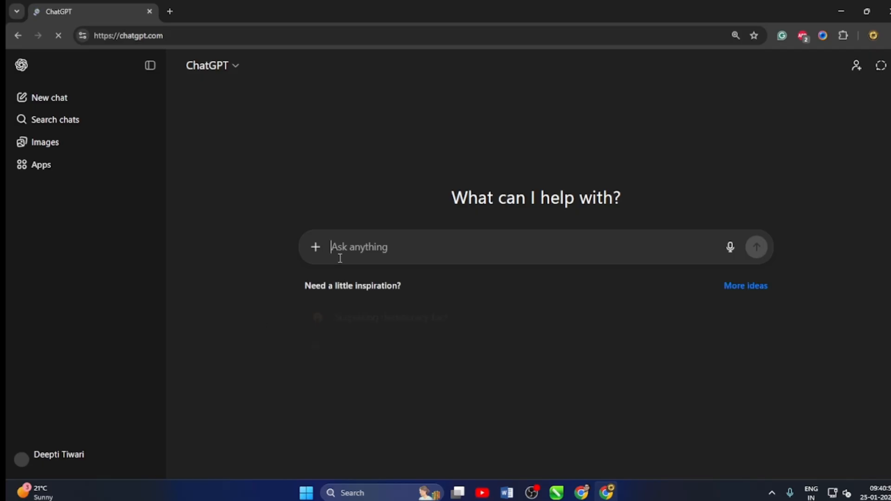
key(ctrl+v)
key(Return)
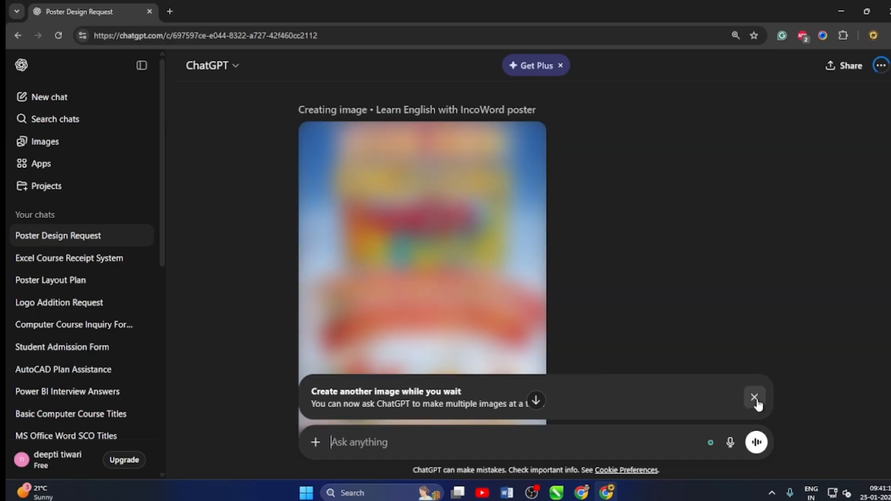
click(754, 398)
Check the generated IncoWord poster in the chat, open it enlarged and copy the image.
scroll(515, 334, down, 2)
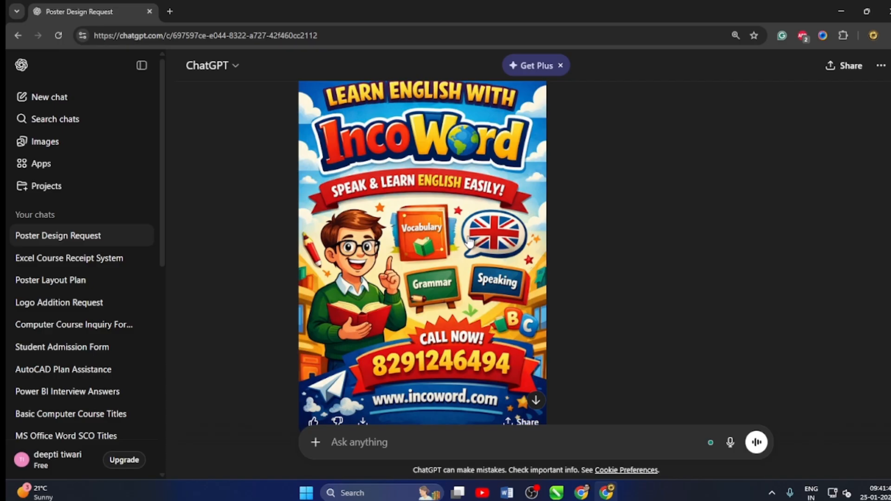
scroll(448, 279, down, 2)
scroll(448, 290, up, 3)
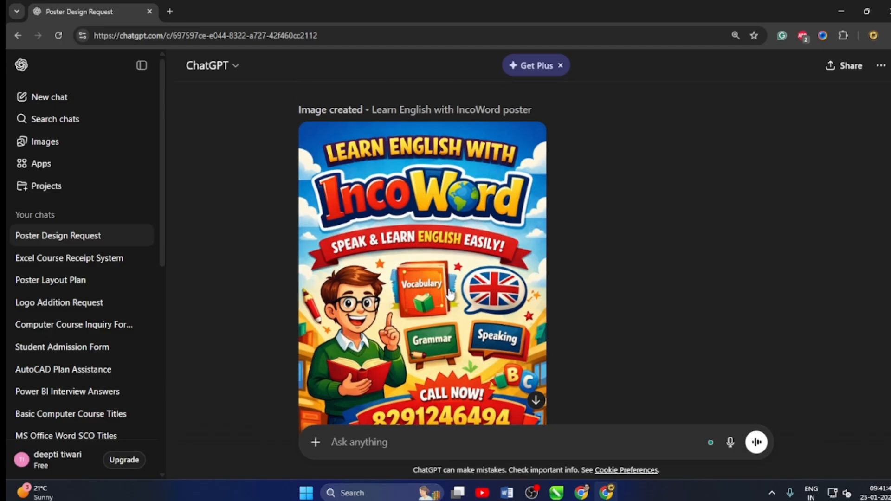
click(449, 238)
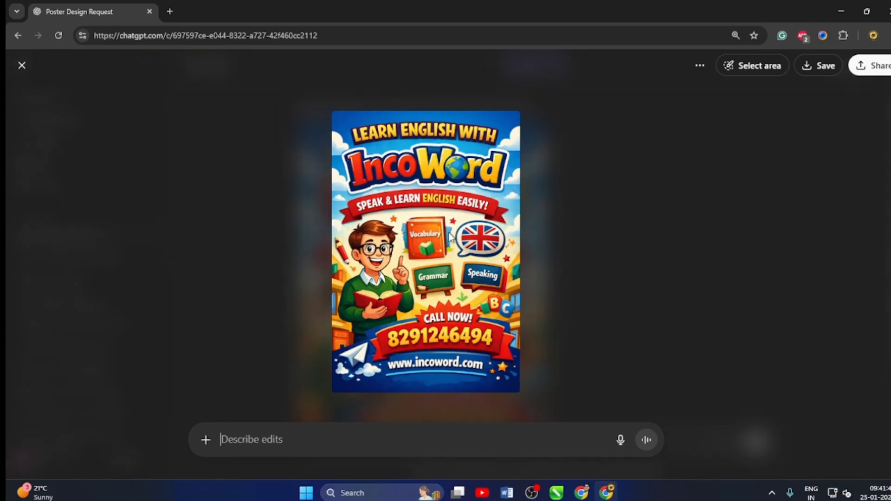
right_click(439, 217)
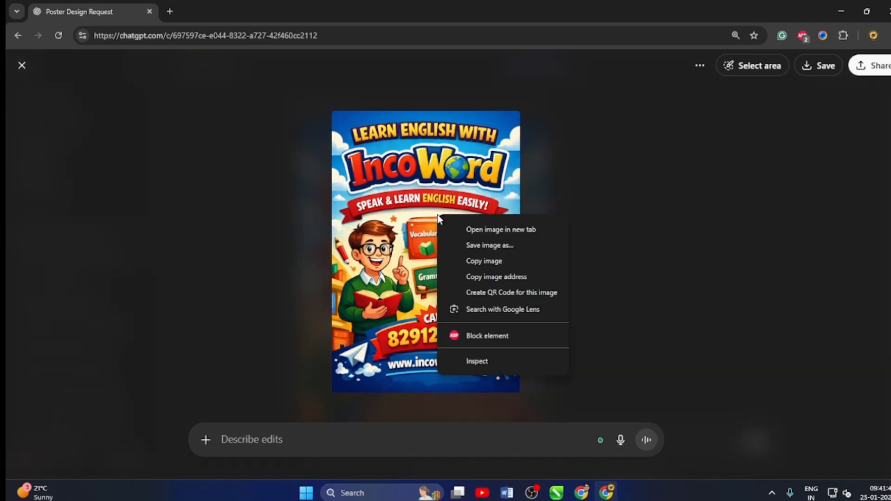
click(483, 260)
Switch to Document1 in Word and try to paste the copied poster below the SHAPES AND PICTURE heading.
click(506, 485)
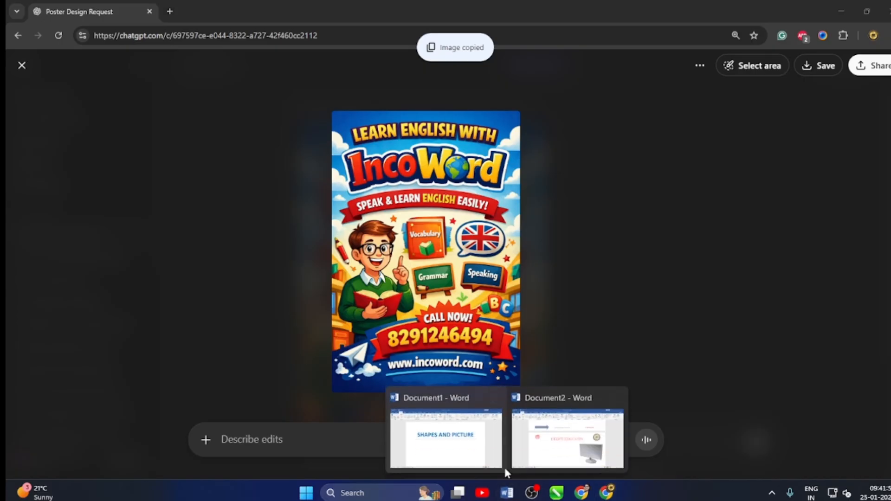
click(488, 438)
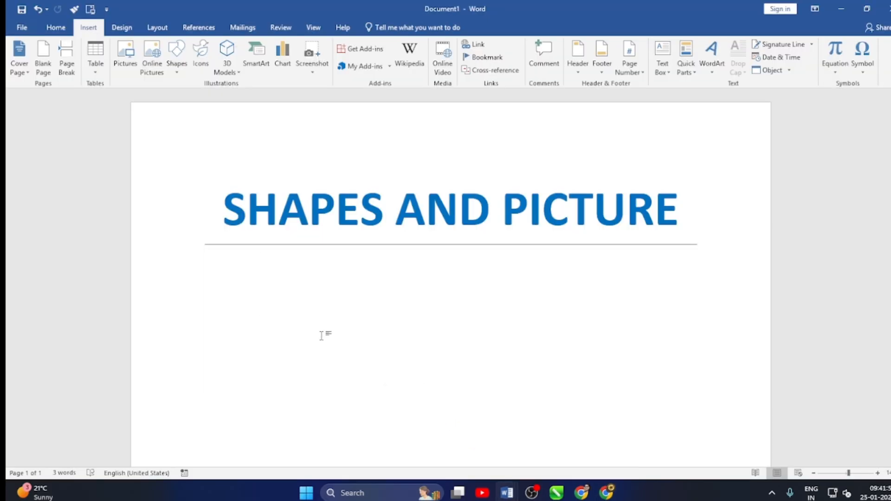
key(ctrl+v)
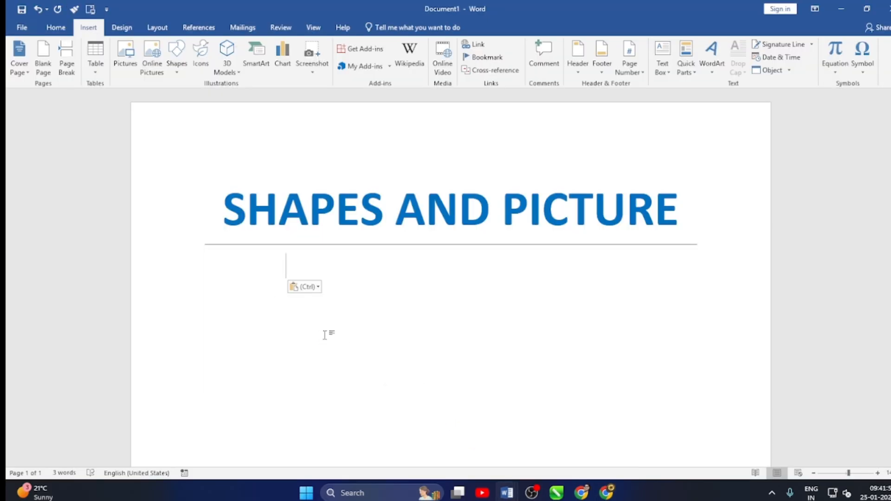
Switch to Document2 in Word and paste the copied poster below the header on page 2, choosing a paste option.
click(567, 408)
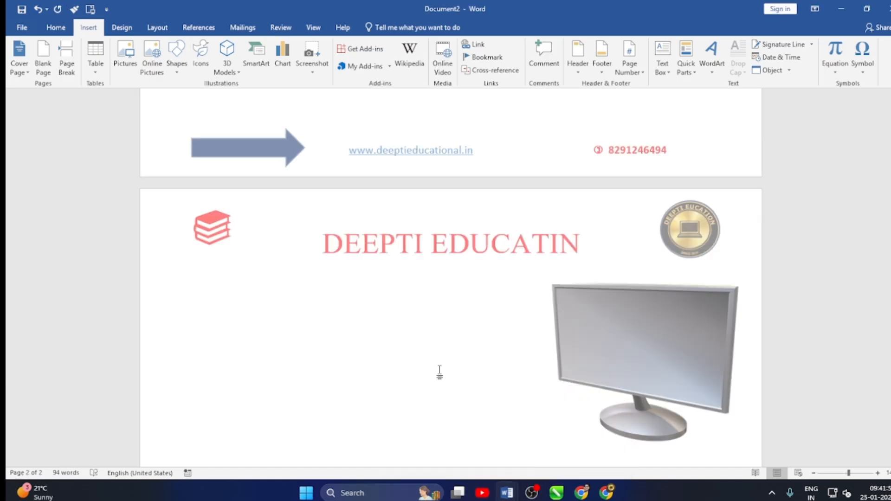
scroll(382, 368, down, 5)
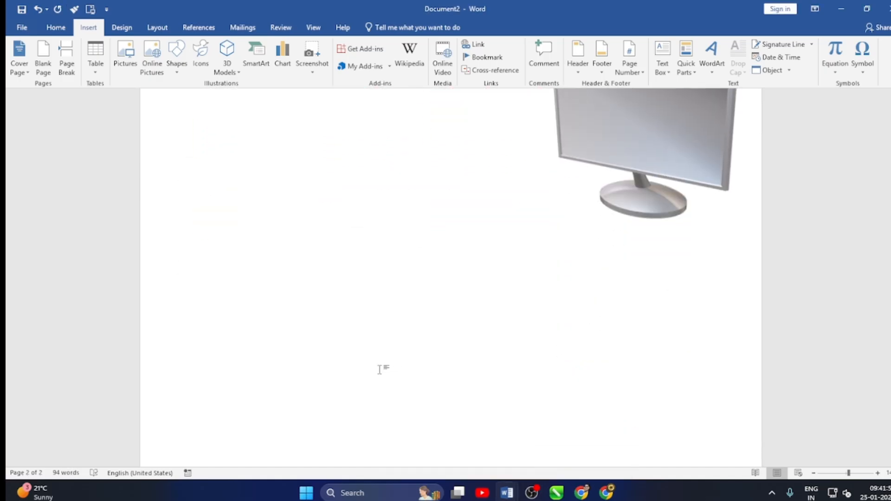
scroll(382, 374, up, 2)
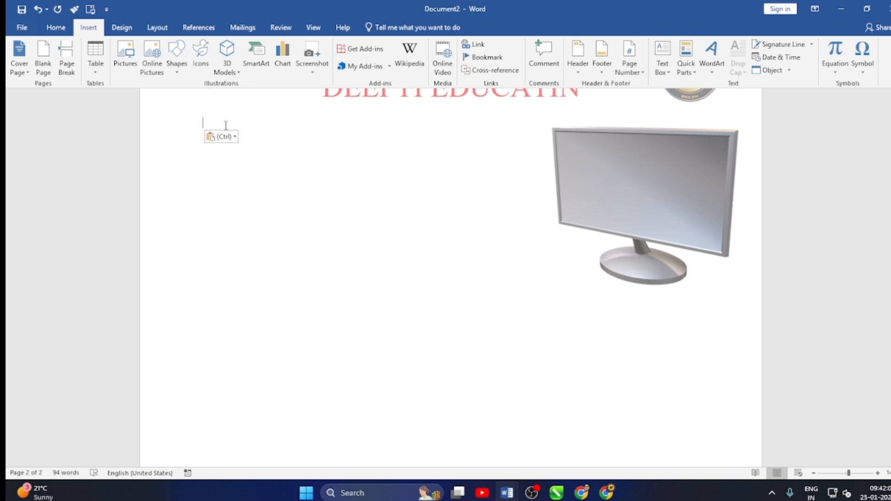
click(235, 138)
click(248, 171)
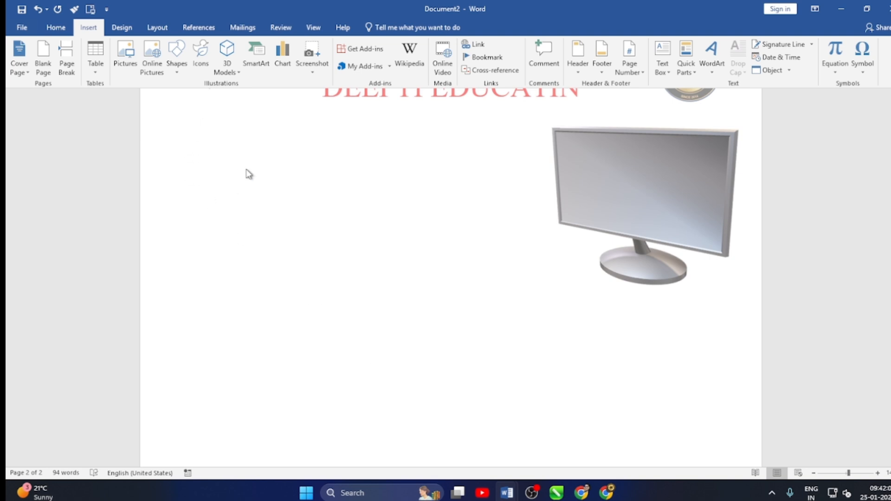
Shrink the pasted poster proportionally to about 70% of the page width.
scroll(449, 272, down, 2)
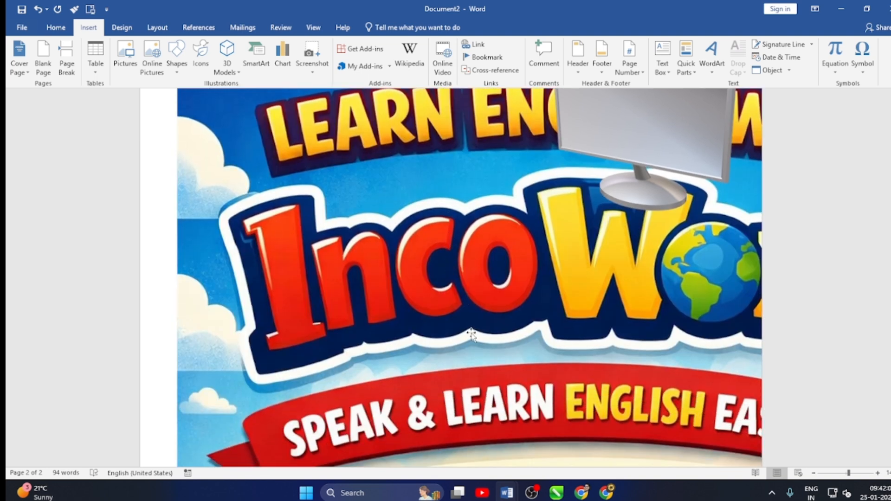
scroll(472, 334, up, 3)
click(451, 323)
drag(178, 142, 838, 500)
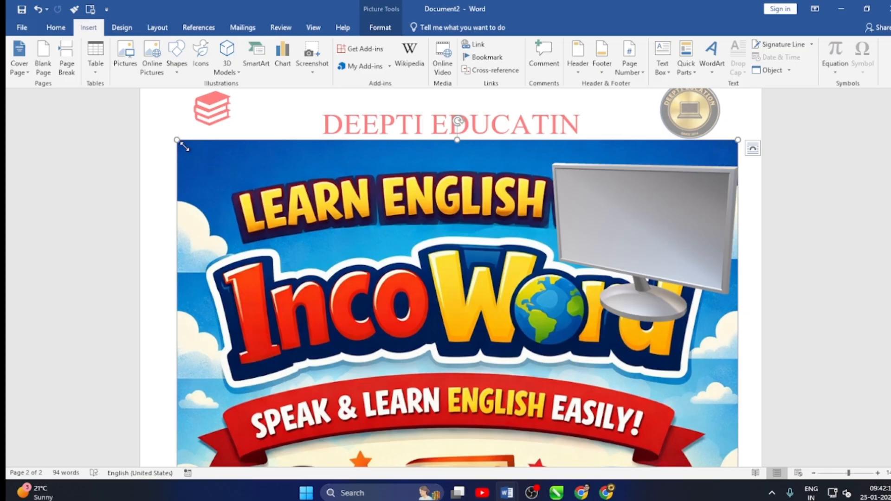
scroll(386, 214, down, 3)
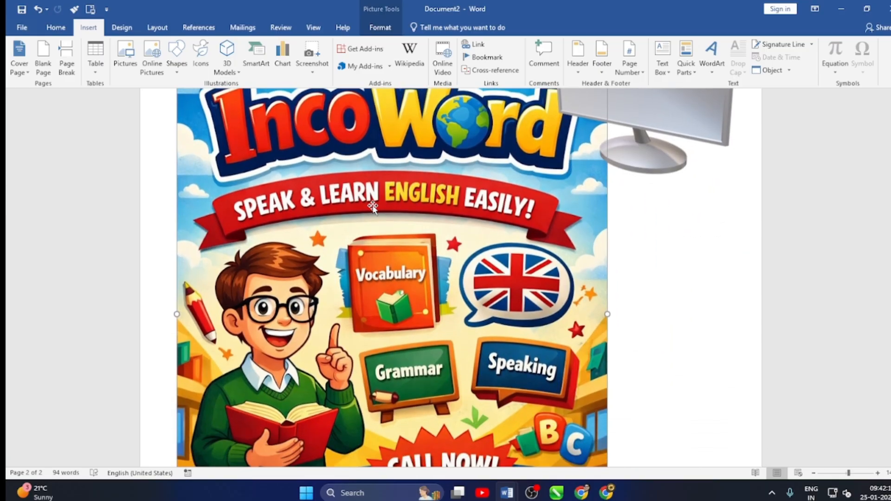